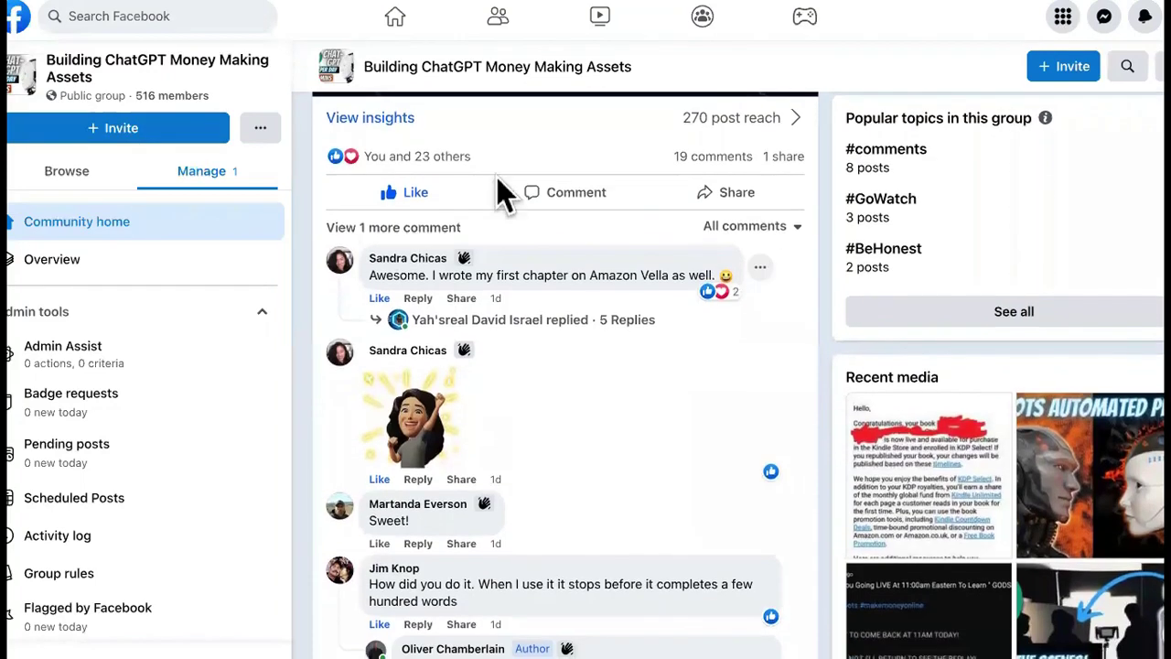
# Highlight the group's name, the first commenter's name, and the Amazon Vella comment
pyautogui.moveTo(169, 60)
pyautogui.mouseDown()
pyautogui.moveTo(60, 75)
pyautogui.moveTo(93, 77)
pyautogui.mouseUp()
pyautogui.scroll(-1, 664, 156)
pyautogui.scroll(1, 672, 166)
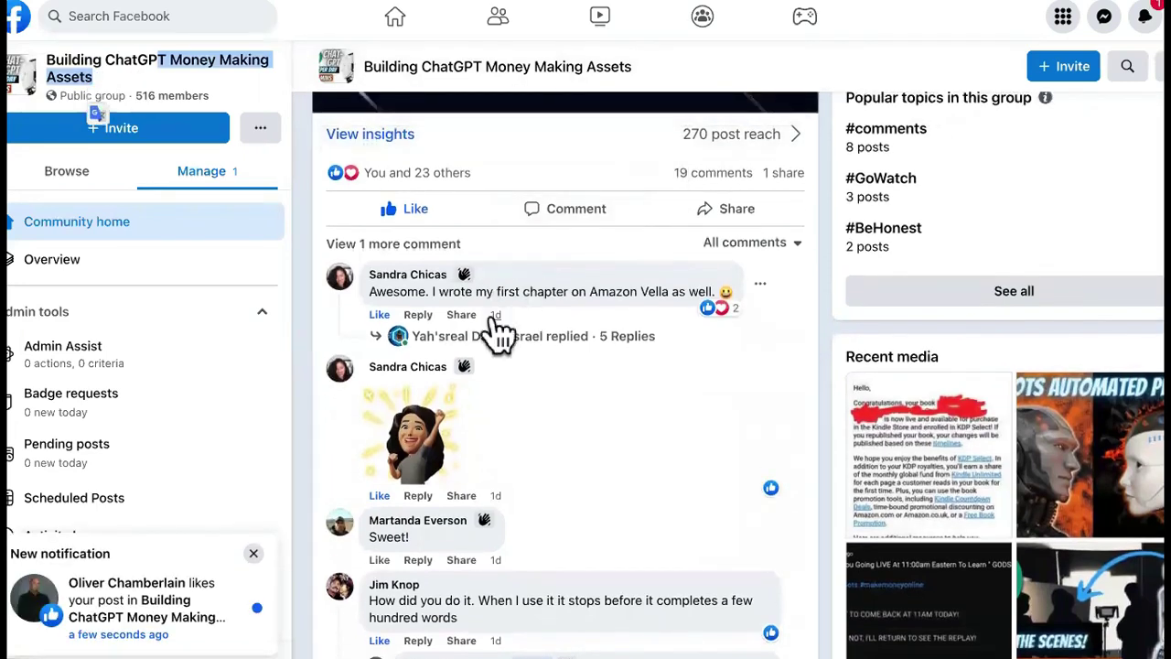
pyautogui.moveTo(463, 258)
pyautogui.moveTo(364, 275); pyautogui.dragTo(447, 291)
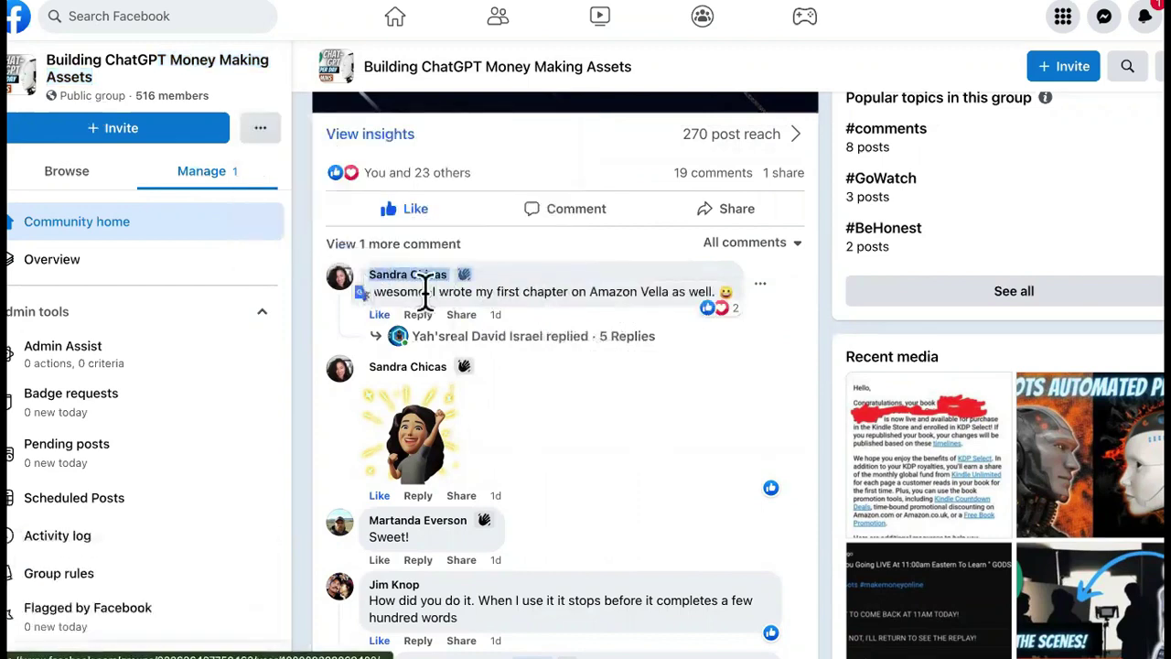
pyautogui.tripleClick(545, 291)
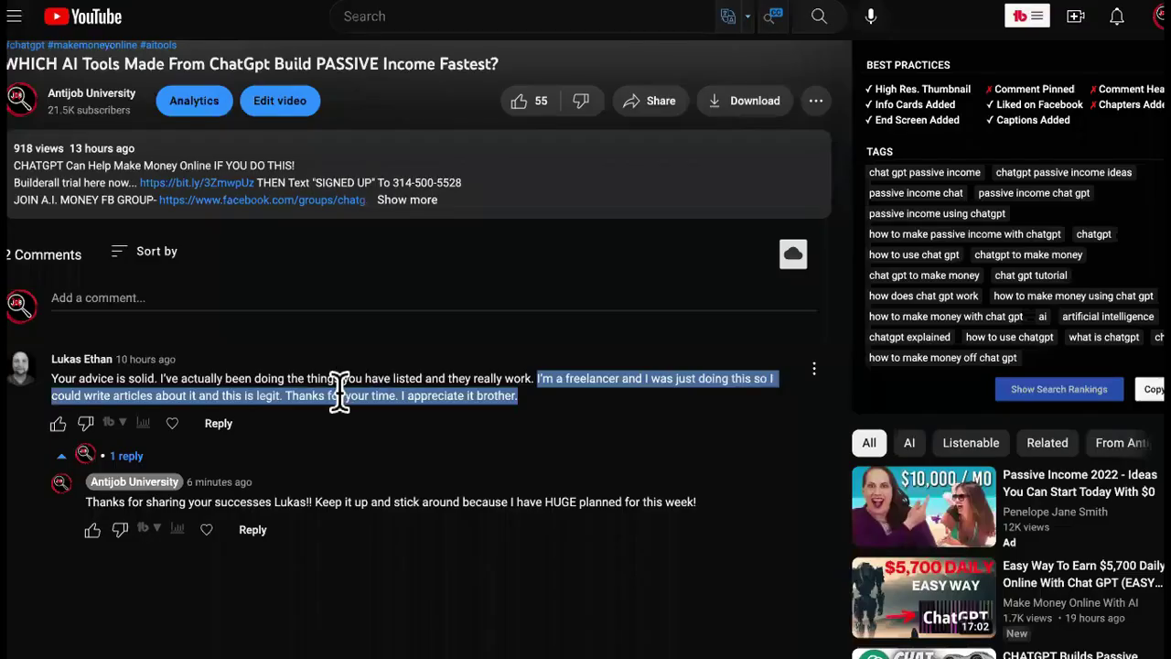
# Highlight the freelancer's full comment praising the advice under the ChatGPT passive-income video
pyautogui.tripleClick(340, 392)
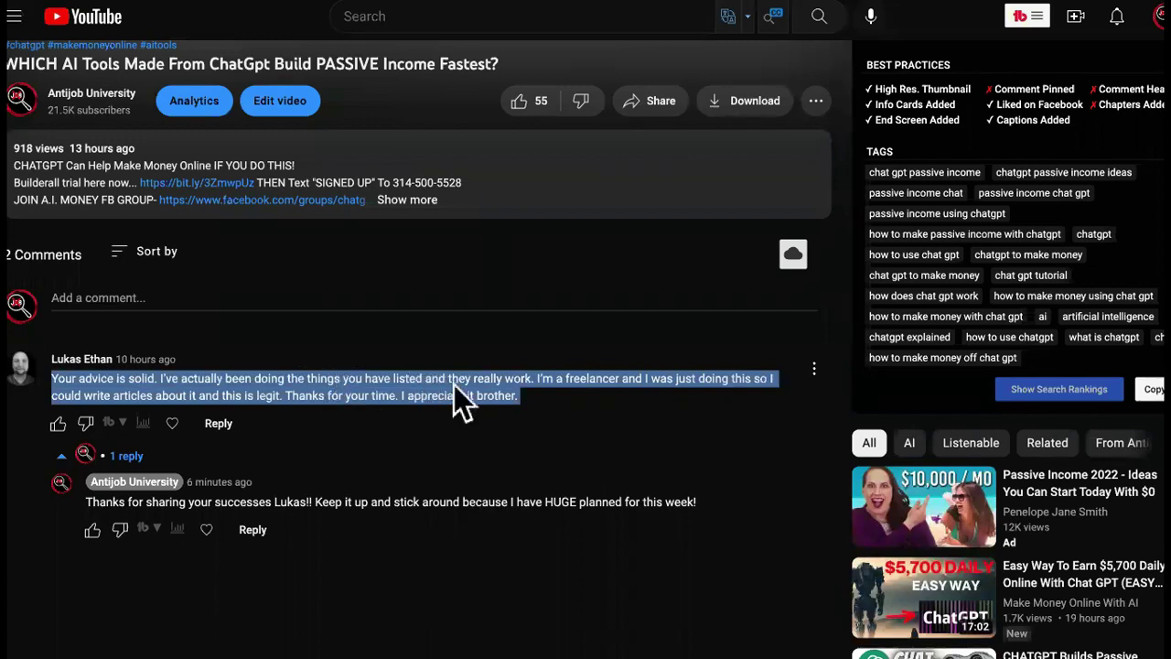
pyautogui.tripleClick(550, 378)
pyautogui.scroll(3, 444, 397)
pyautogui.scroll(-3, 448, 419)
pyautogui.scroll(2, 476, 402)
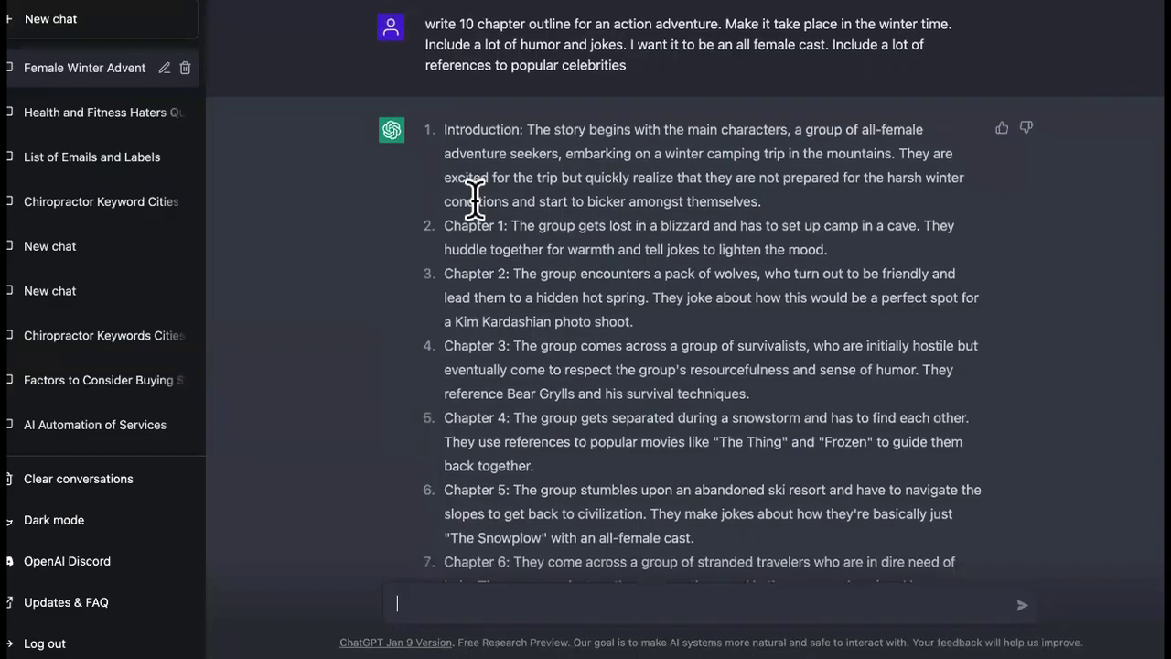
pyautogui.scroll(-3, 475, 199)
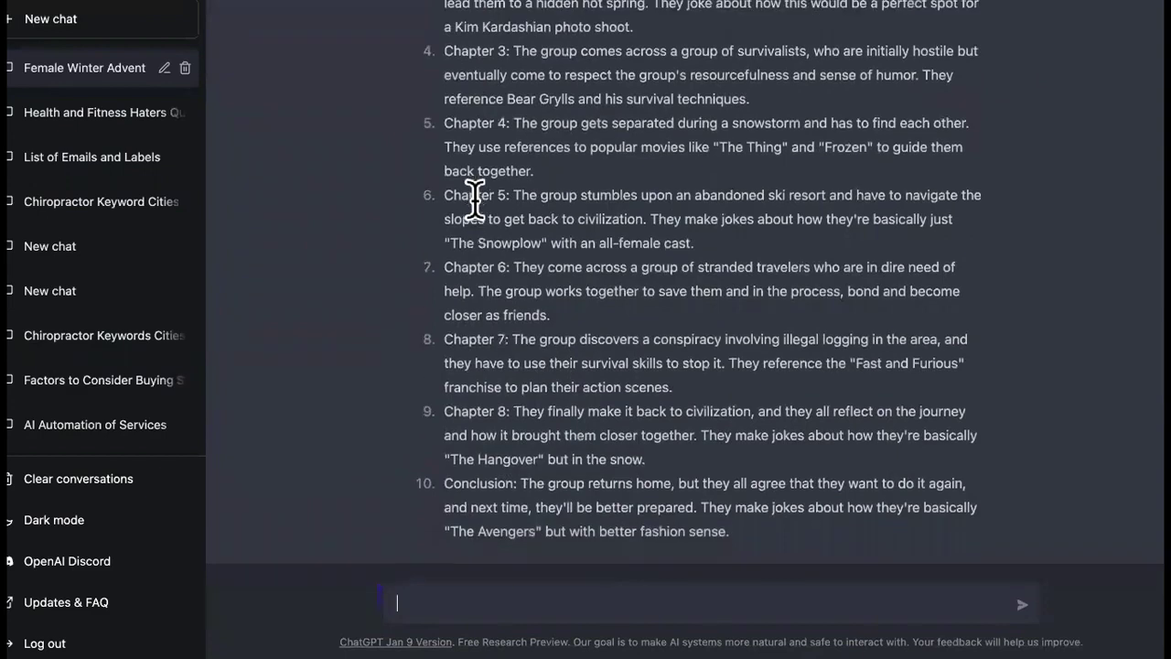
pyautogui.scroll(3, 474, 197)
pyautogui.scroll(-5, 599, 254)
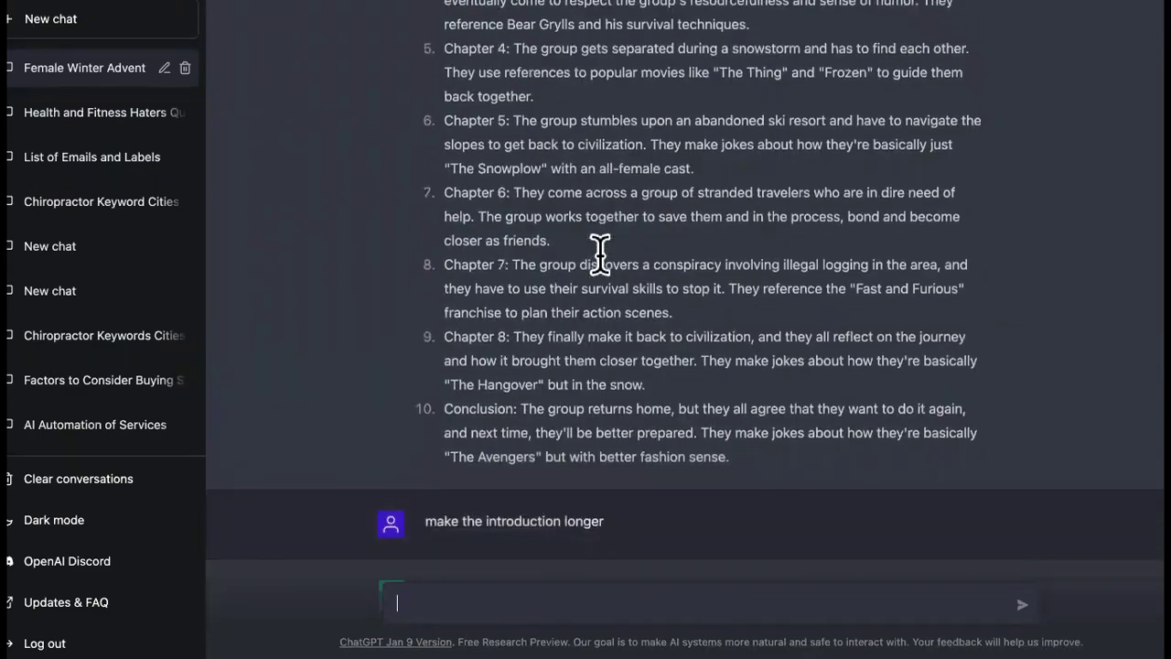
pyautogui.scroll(-4, 599, 253)
pyautogui.scroll(6, 599, 255)
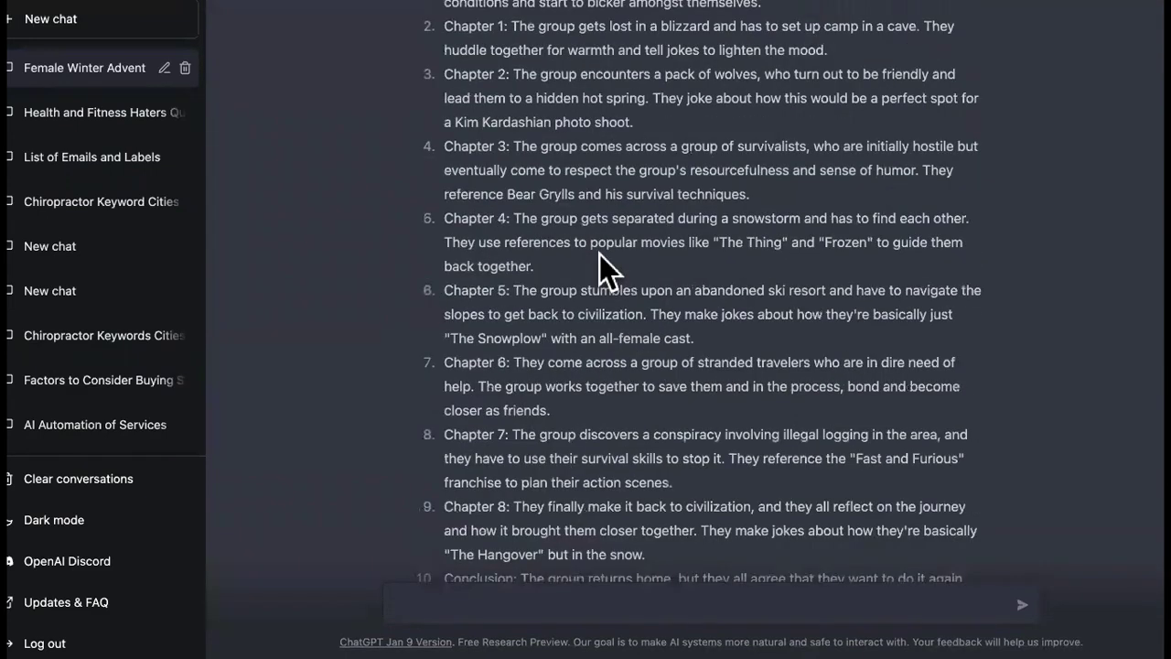
pyautogui.scroll(3, 599, 254)
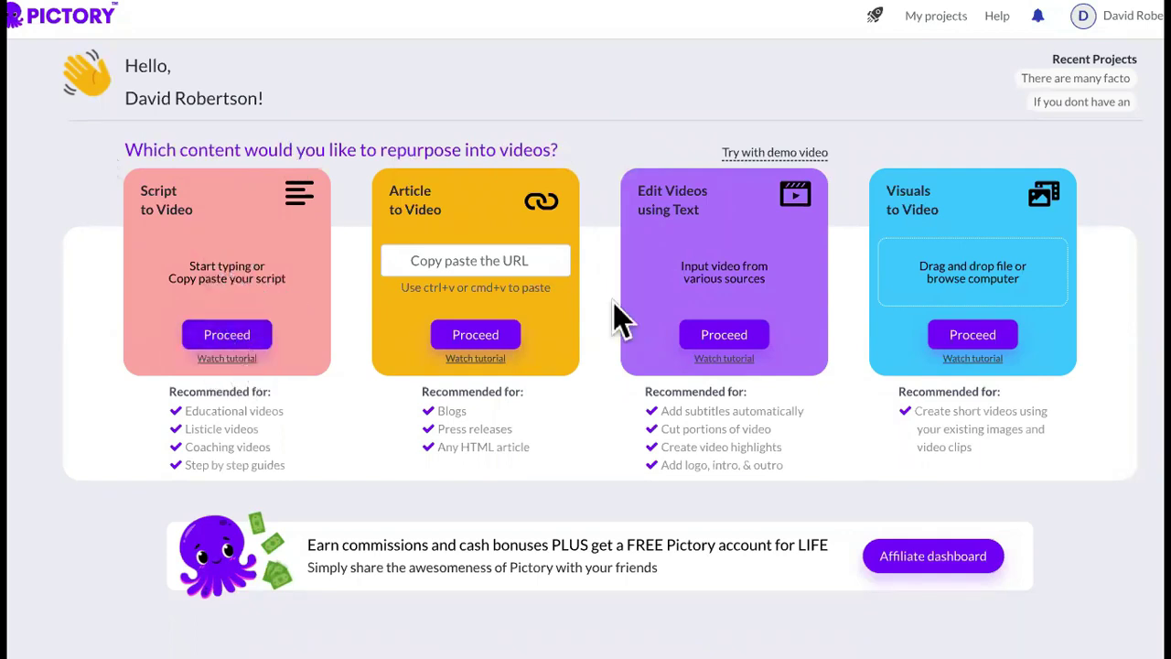
pyautogui.click(724, 337)
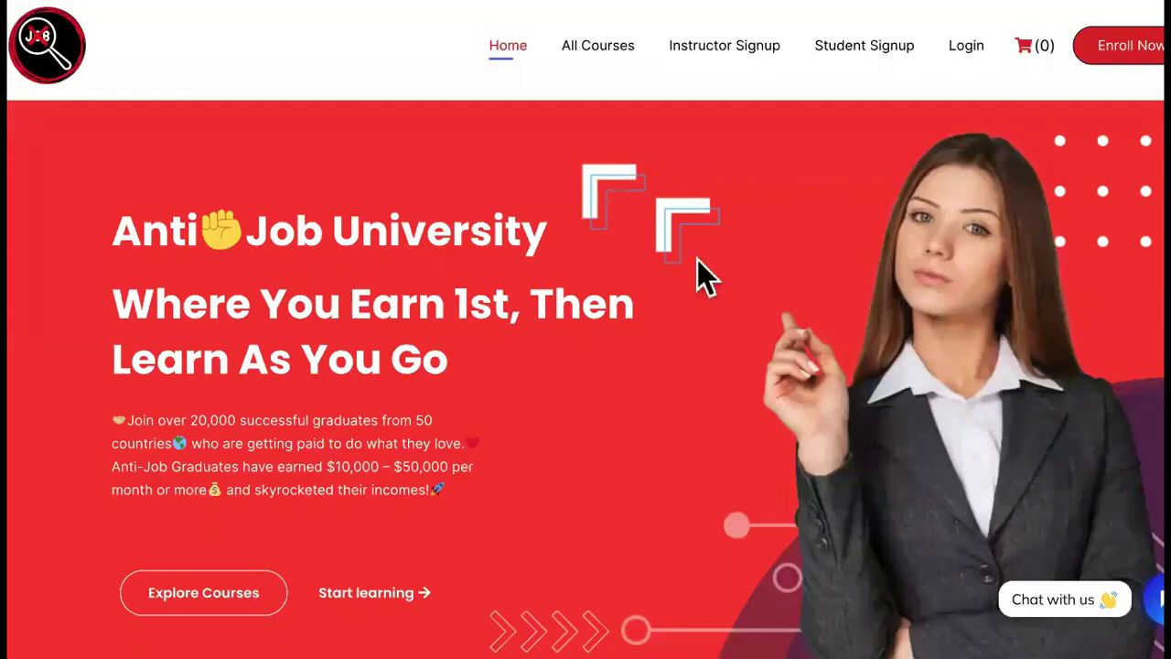
# Highlight the Anti-Job University heading, then browse down to the FAQ and featured courses
pyautogui.scroll(-1, 697, 265)
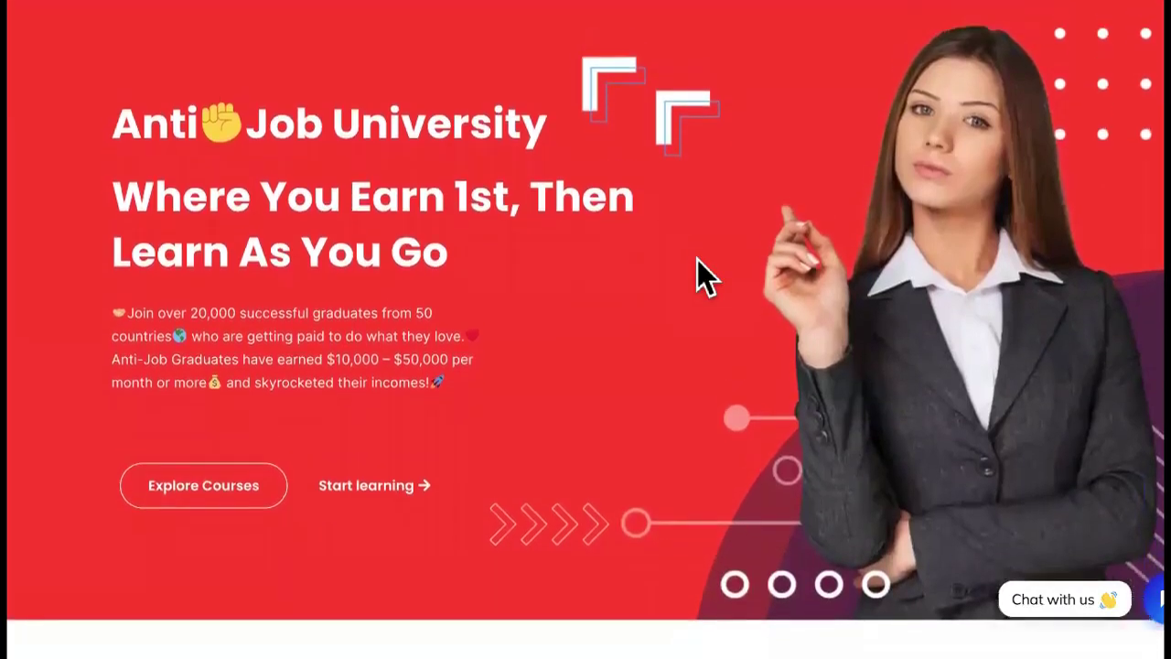
pyautogui.scroll(1, 638, 275)
pyautogui.tripleClick(426, 153)
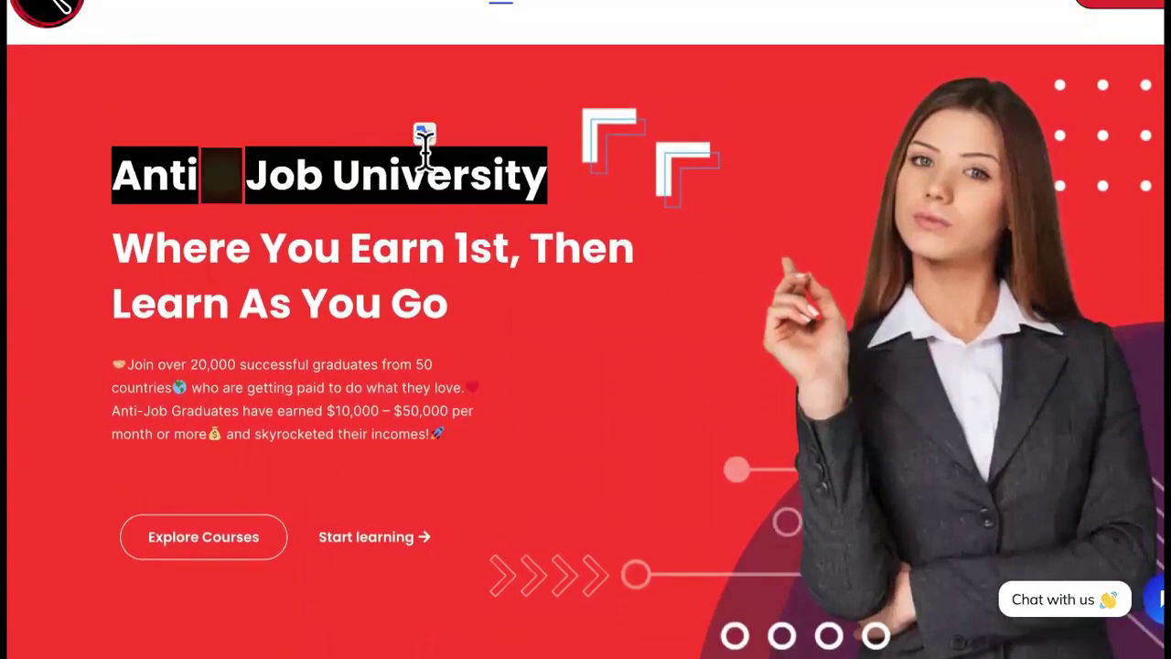
pyautogui.scroll(-2, 560, 325)
pyautogui.scroll(-6, 560, 325)
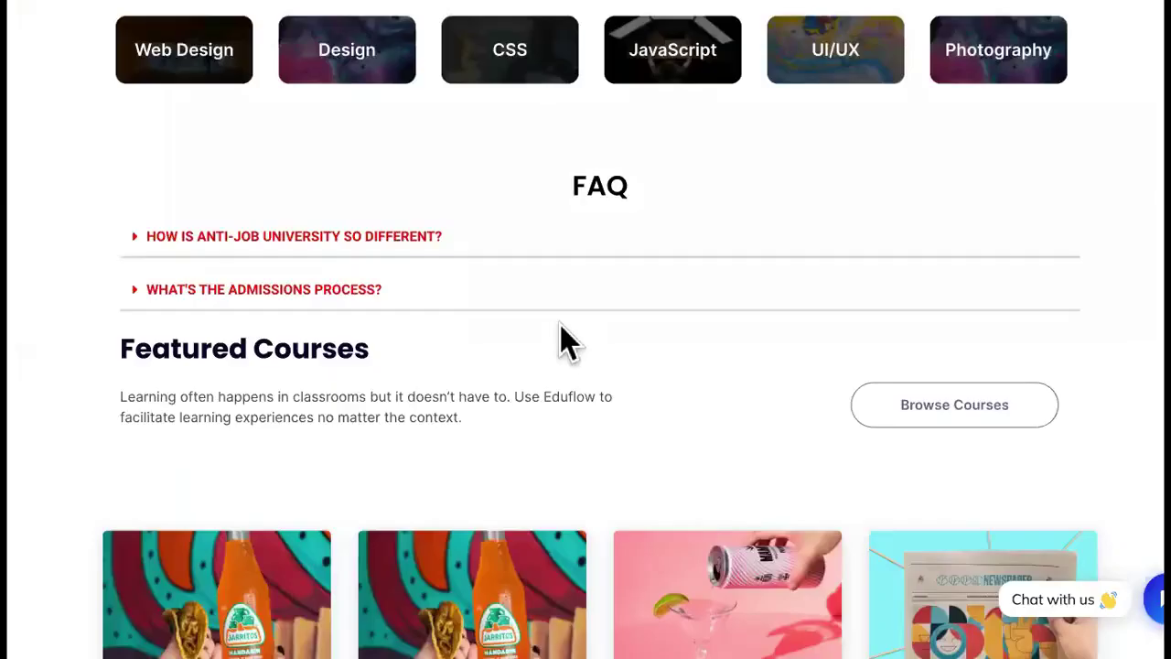
pyautogui.scroll(-4, 560, 325)
pyautogui.scroll(-3, 560, 324)
pyautogui.scroll(3, 564, 348)
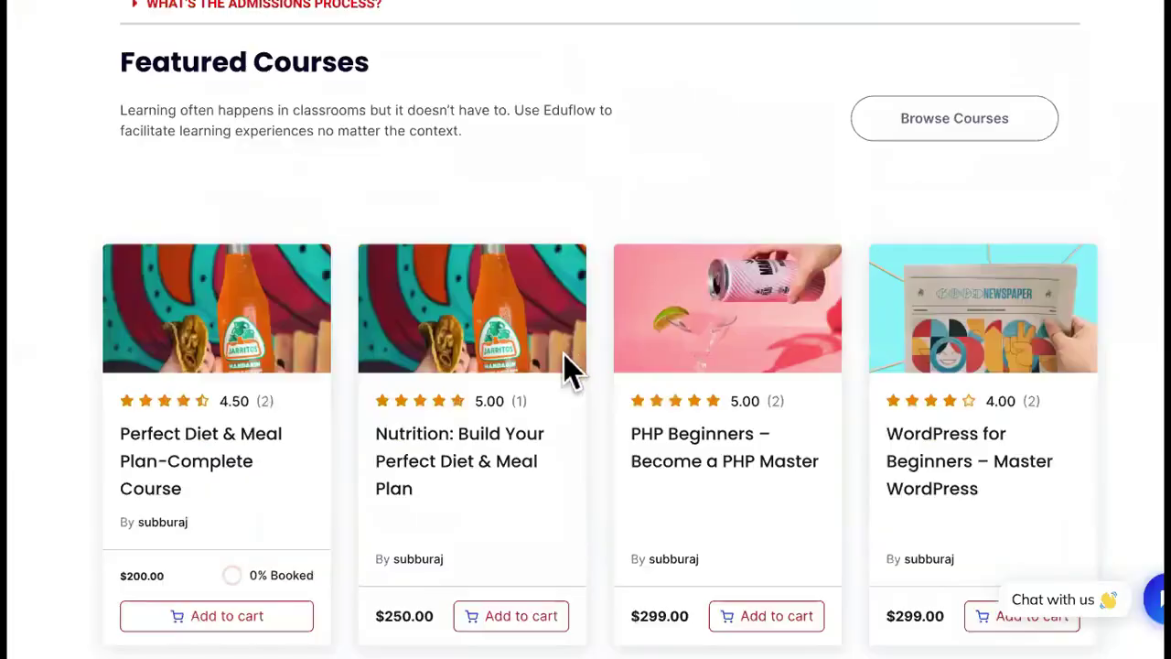
pyautogui.scroll(10, 564, 355)
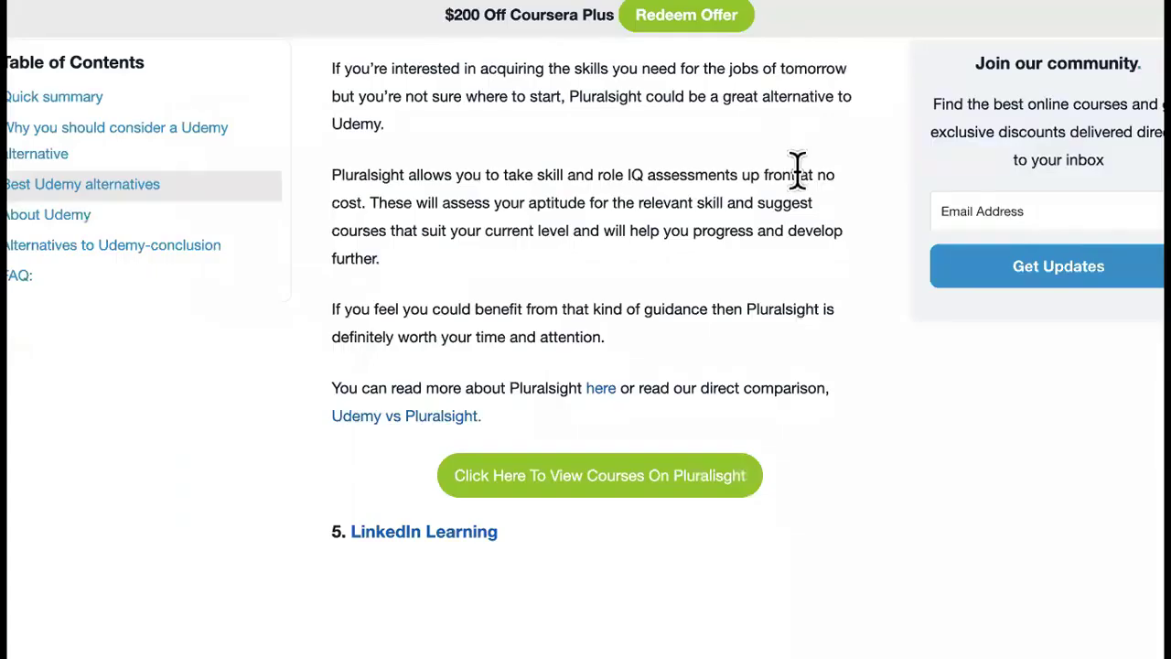
# Return to the top of the article and highlight the 'Udemy Alternatives' title
pyautogui.scroll(10, 797, 170)
pyautogui.scroll(10, 796, 170)
pyautogui.scroll(10, 796, 171)
pyautogui.scroll(3, 797, 170)
pyautogui.scroll(10, 796, 170)
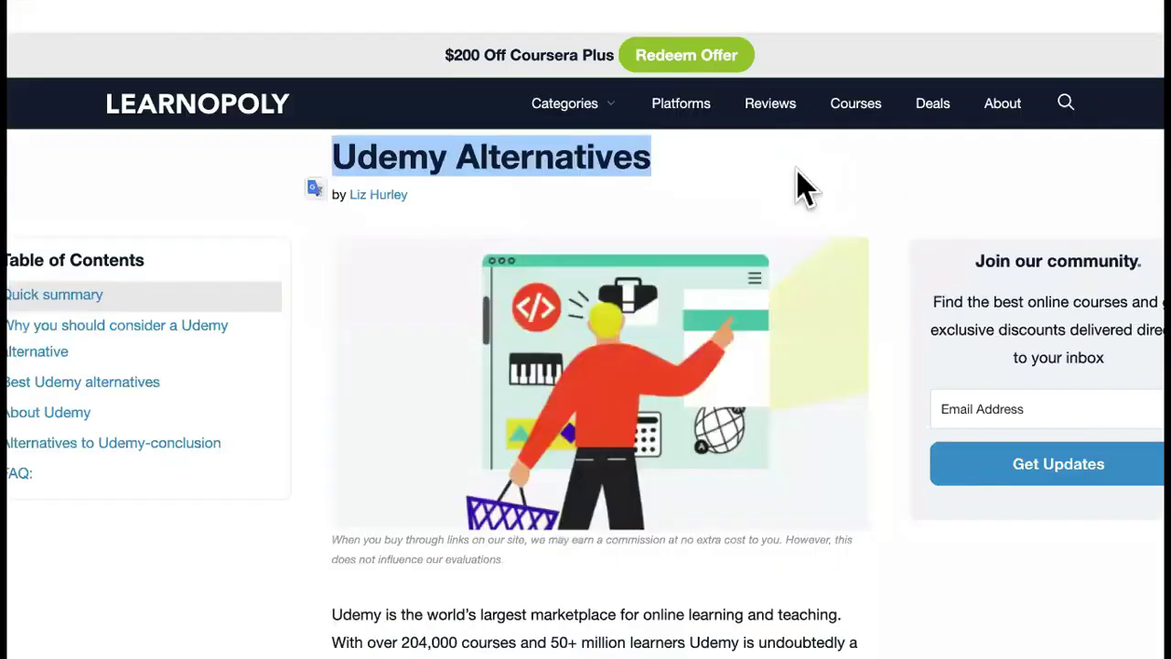
pyautogui.scroll(-2, 797, 183)
pyautogui.scroll(2, 668, 119)
pyautogui.tripleClick(587, 118)
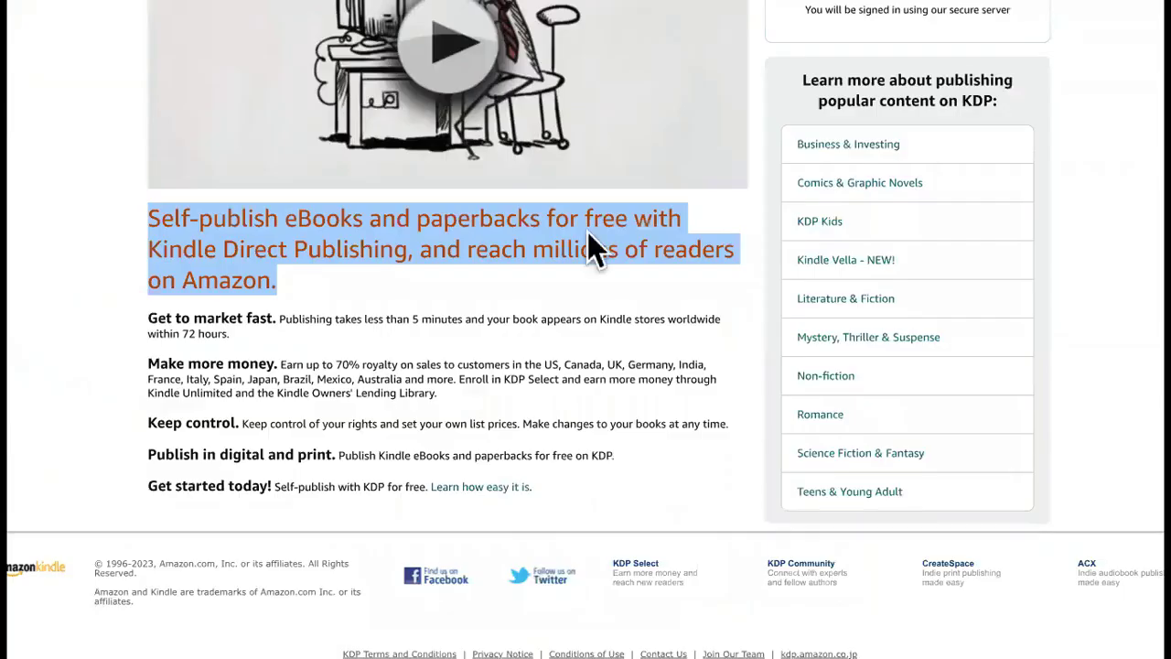
# Highlight the KDP self-publish headline, then the 'Get to market fast' paragraph
pyautogui.scroll(3, 588, 232)
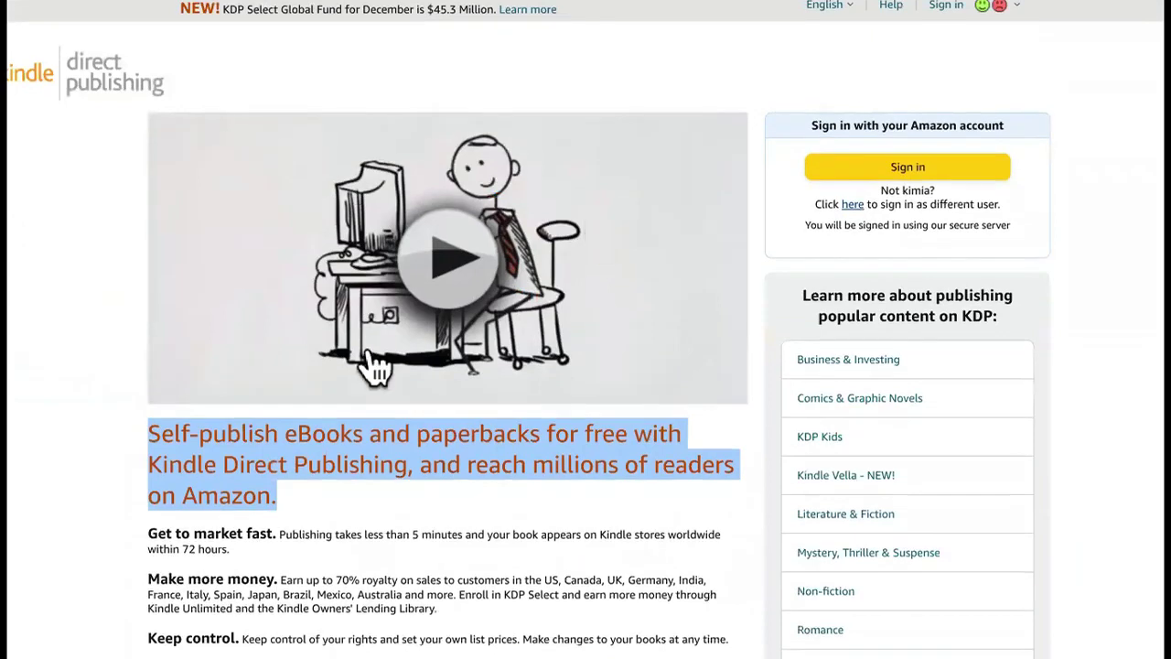
pyautogui.tripleClick(333, 462)
pyautogui.scroll(-1, 336, 455)
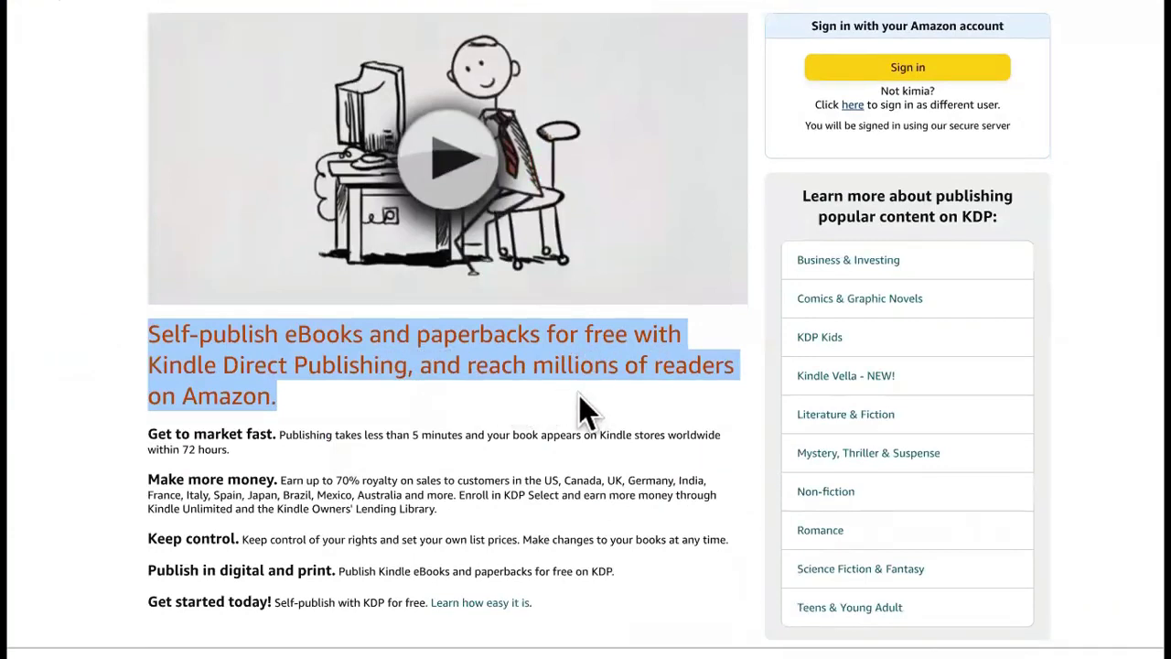
pyautogui.tripleClick(464, 424)
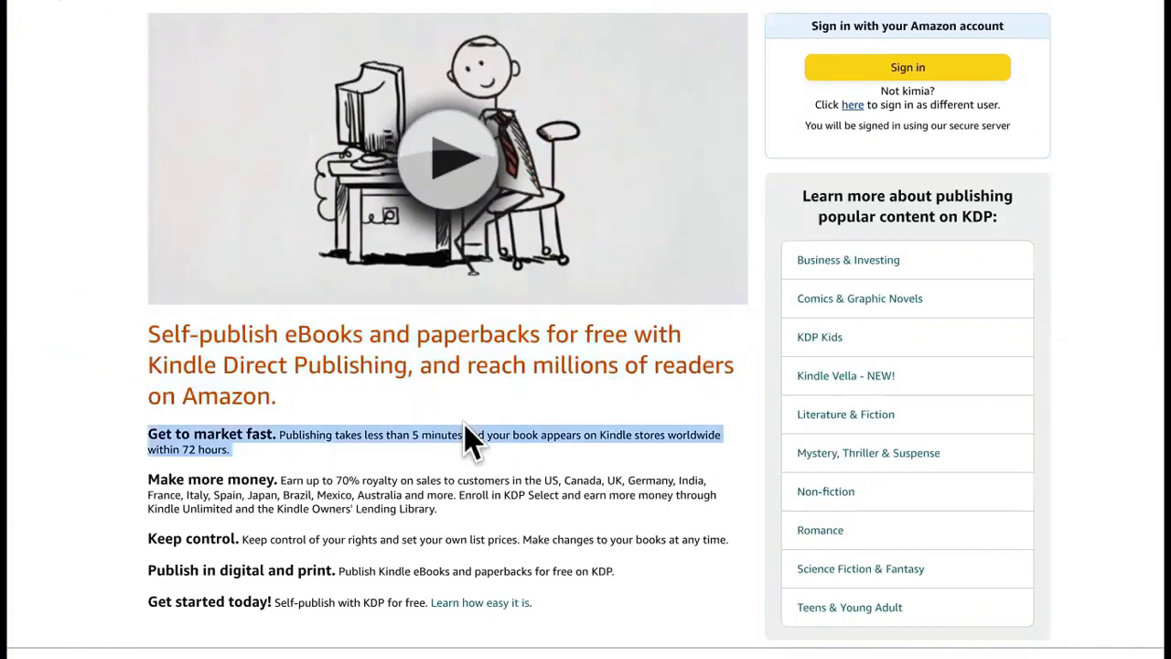
pyautogui.scroll(-4, 721, 192)
pyautogui.scroll(-3, 721, 192)
pyautogui.scroll(-1, 721, 188)
pyautogui.scroll(-1, 721, 187)
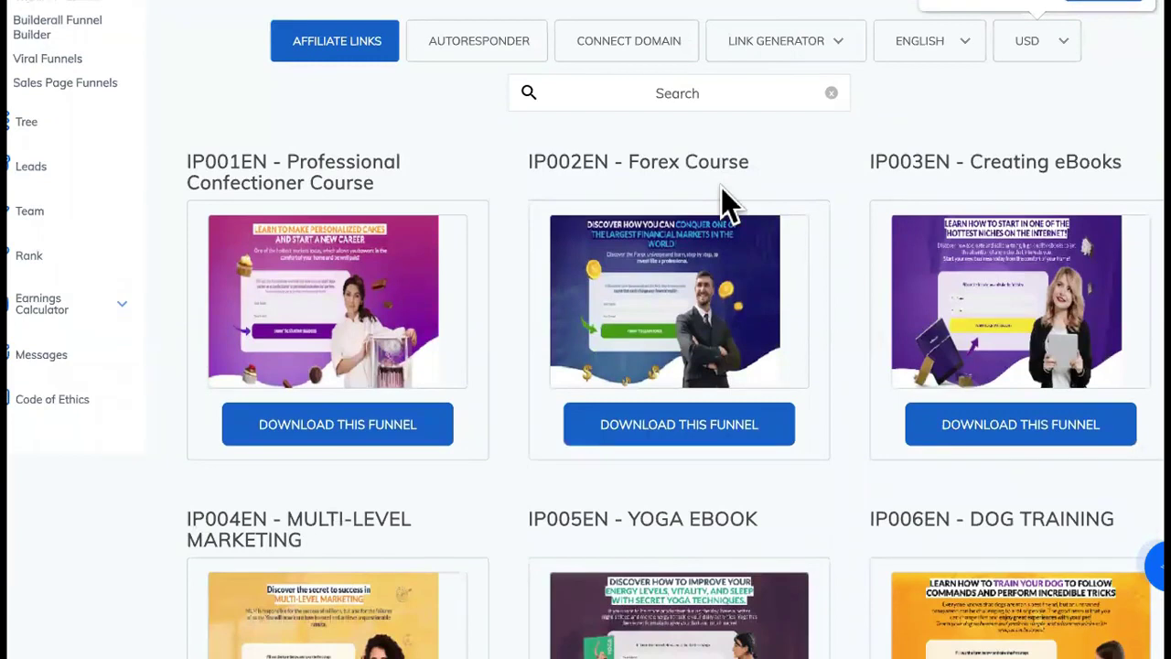
pyautogui.scroll(-1, 720, 188)
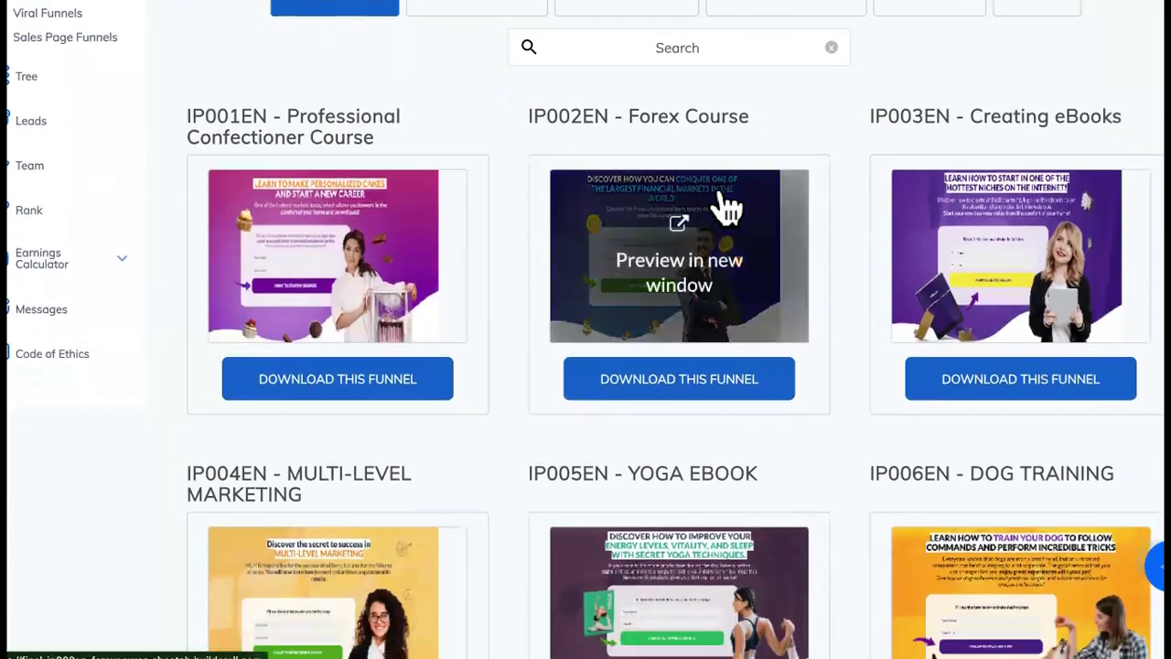
pyautogui.scroll(-1, 721, 187)
pyautogui.scroll(3, 721, 188)
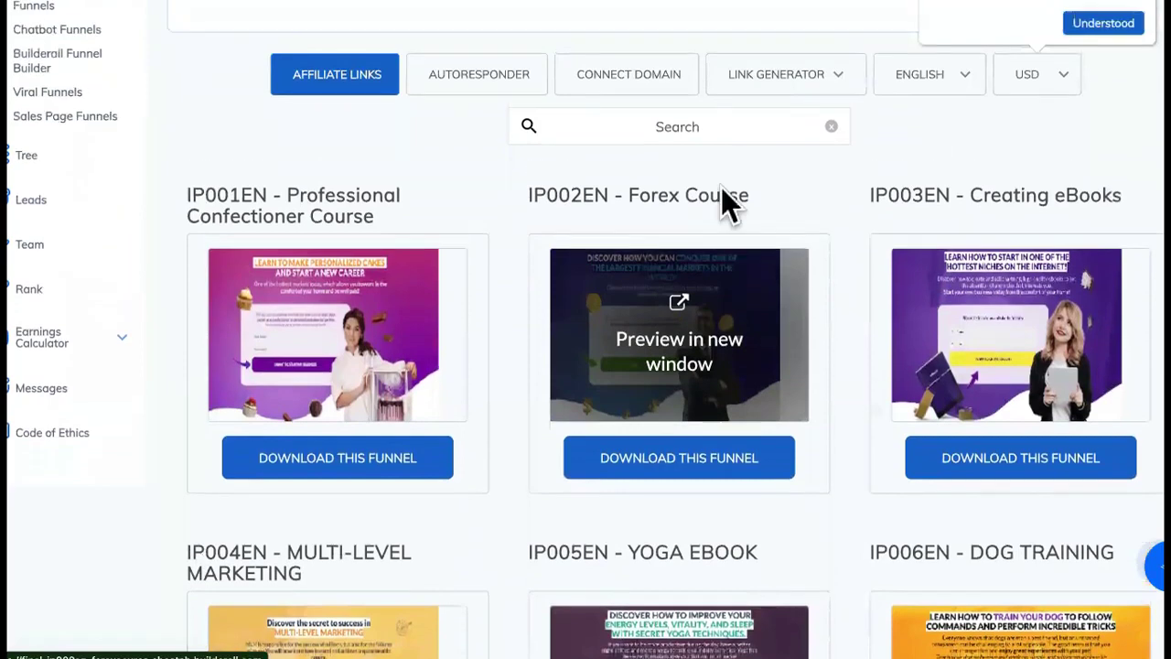
pyautogui.scroll(-3, 721, 188)
pyautogui.scroll(1, 721, 188)
pyautogui.scroll(1, 723, 196)
pyautogui.scroll(4, 722, 196)
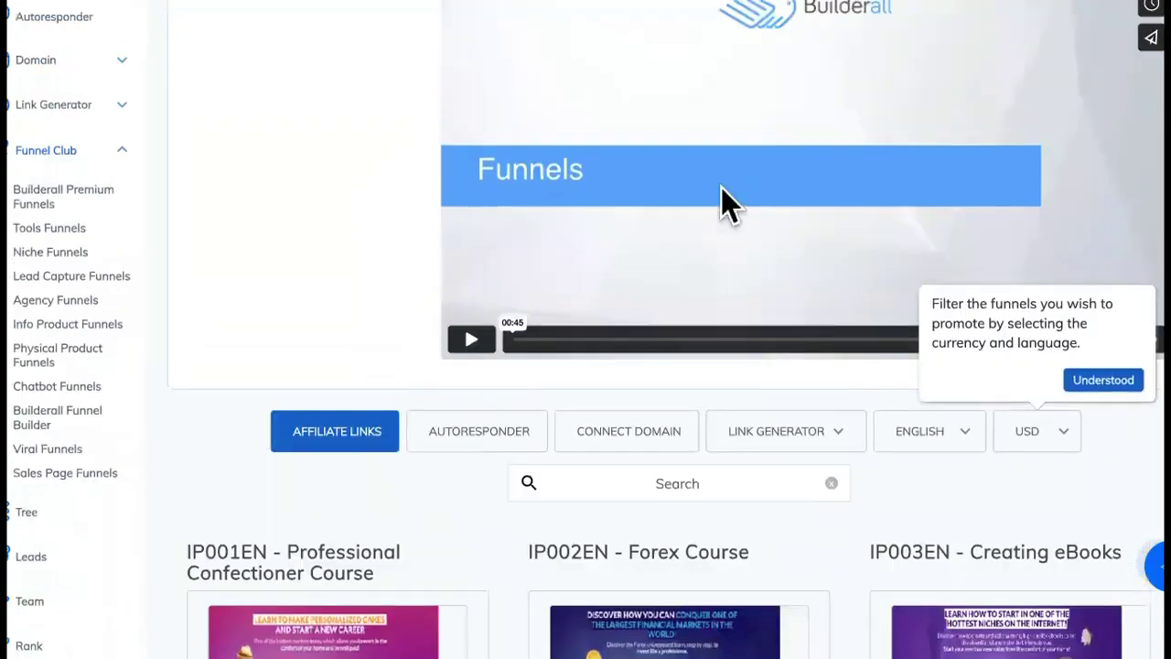
pyautogui.scroll(-1, 723, 197)
pyautogui.scroll(-3, 549, 219)
pyautogui.moveTo(393, 231); pyautogui.dragTo(162, 214)
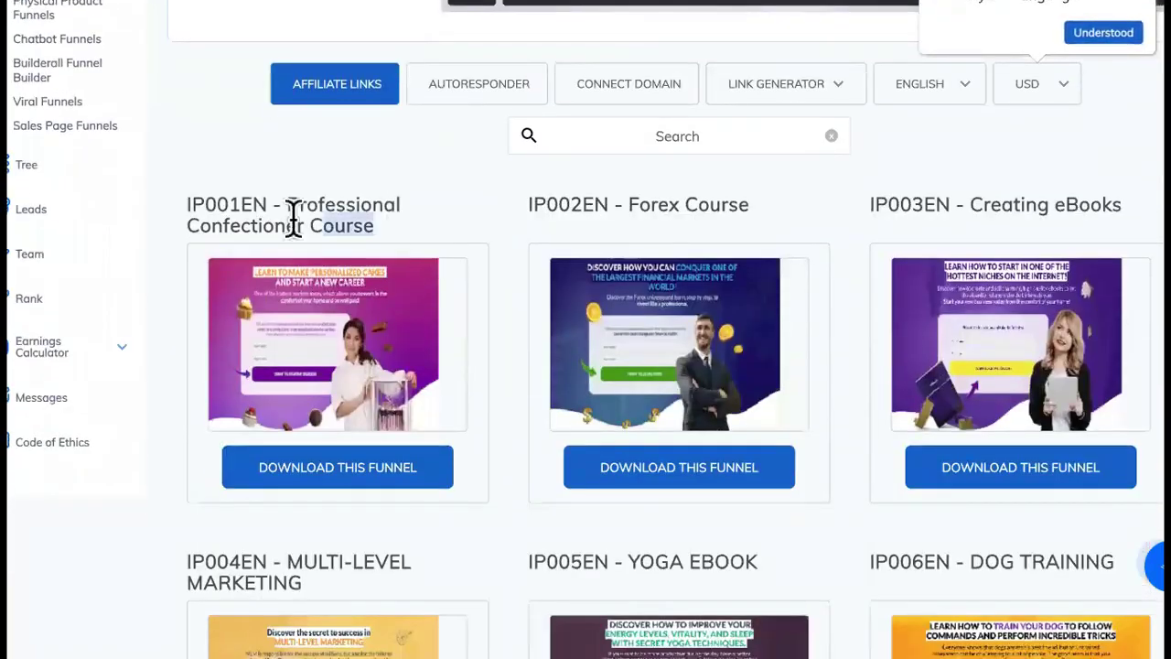
pyautogui.scroll(-2, 553, 399)
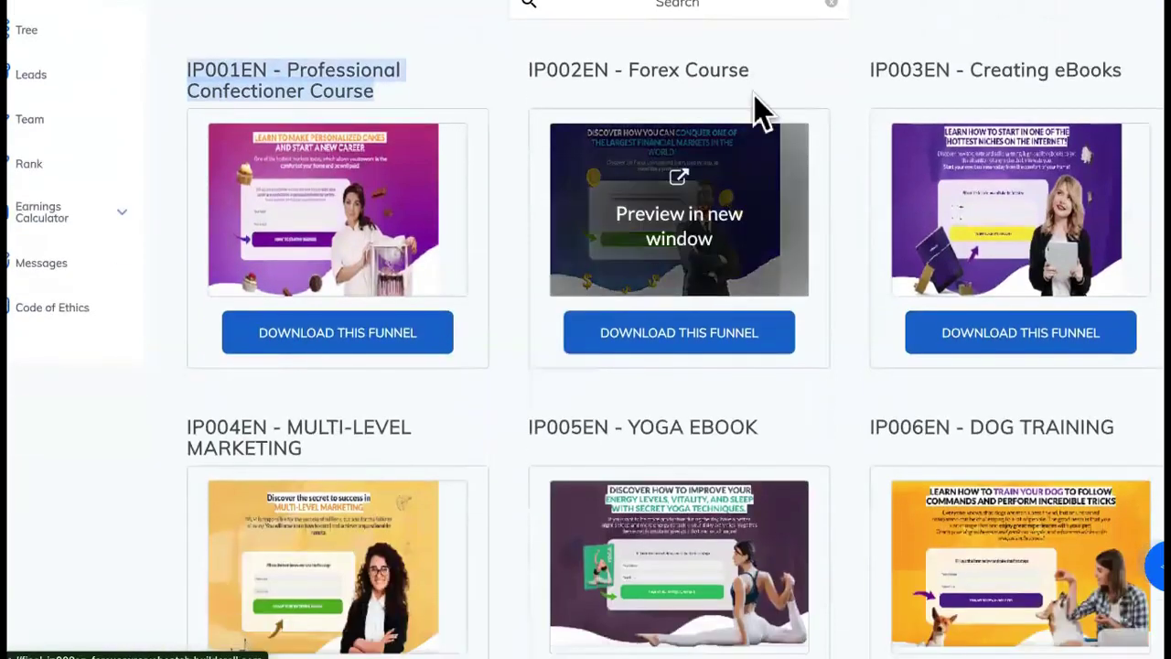
pyautogui.moveTo(752, 74); pyautogui.dragTo(486, 76)
pyautogui.scroll(-1, 494, 87)
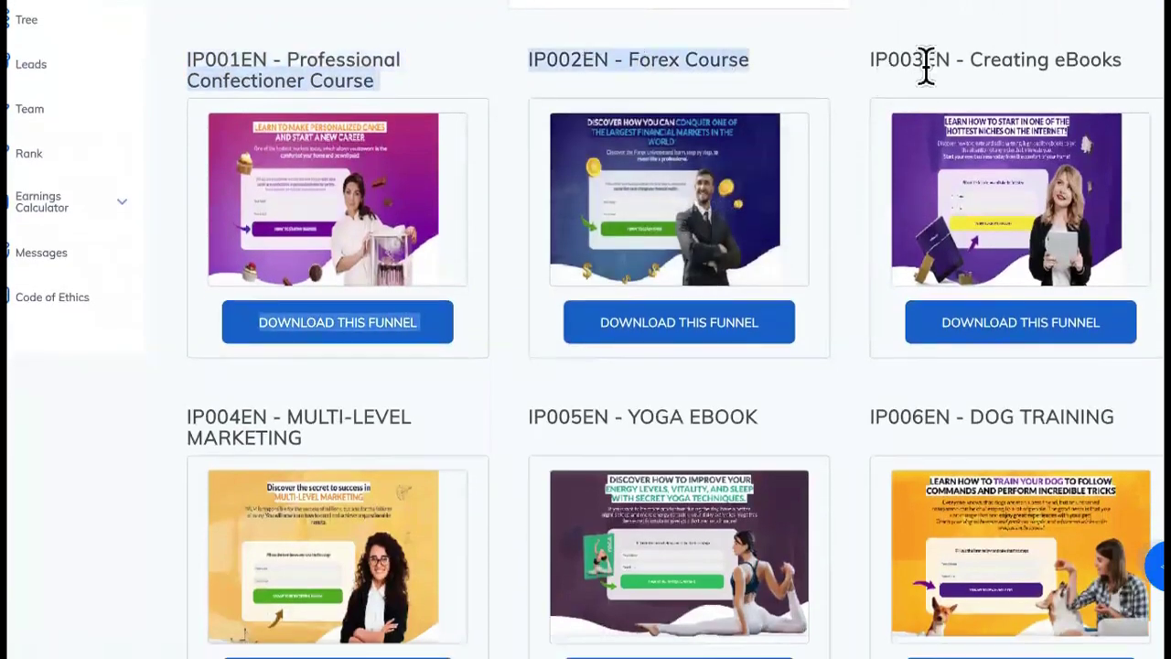
pyautogui.doubleClick(1085, 57)
pyautogui.tripleClick(1085, 57)
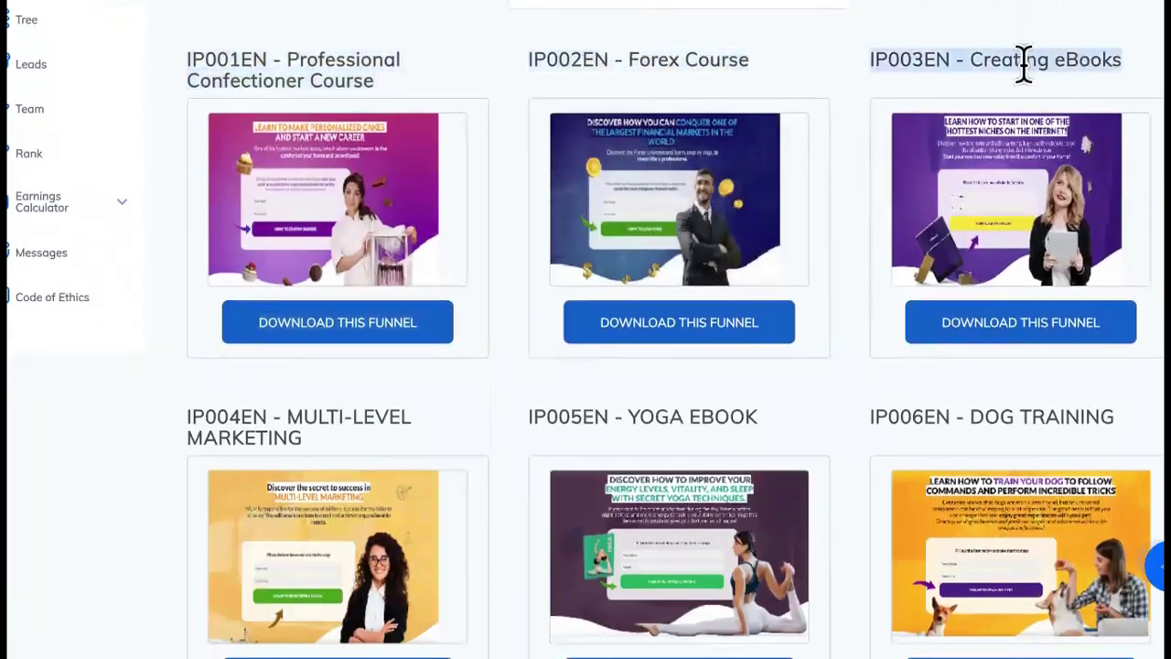
pyautogui.tripleClick(707, 416)
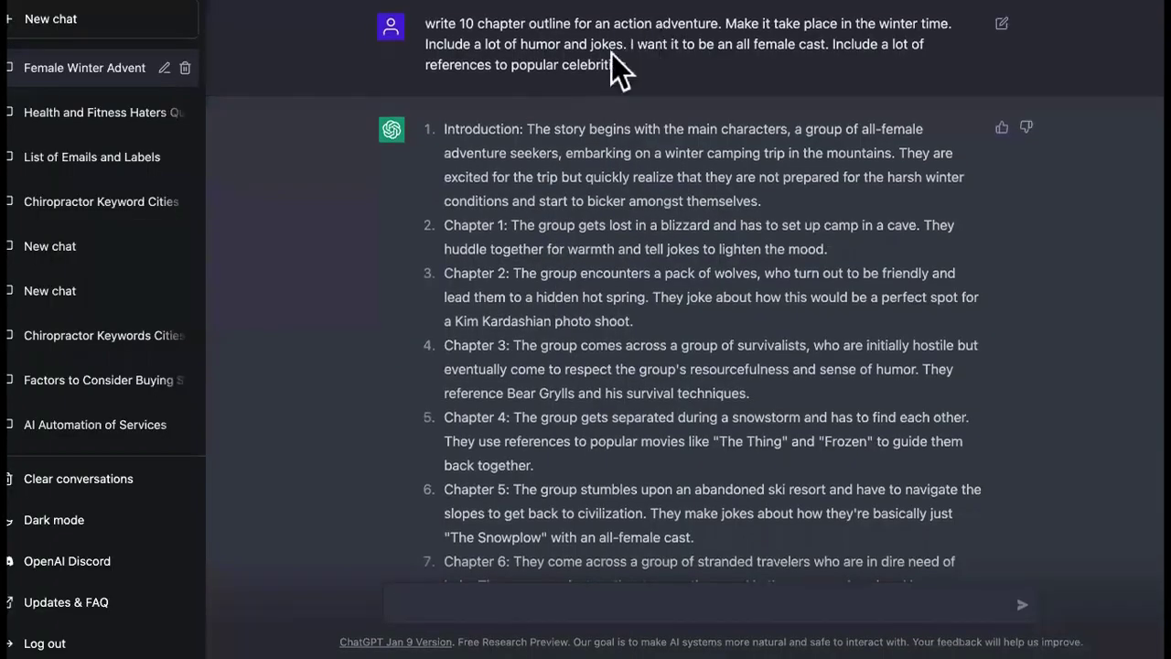
pyautogui.moveTo(627, 65); pyautogui.dragTo(456, 42)
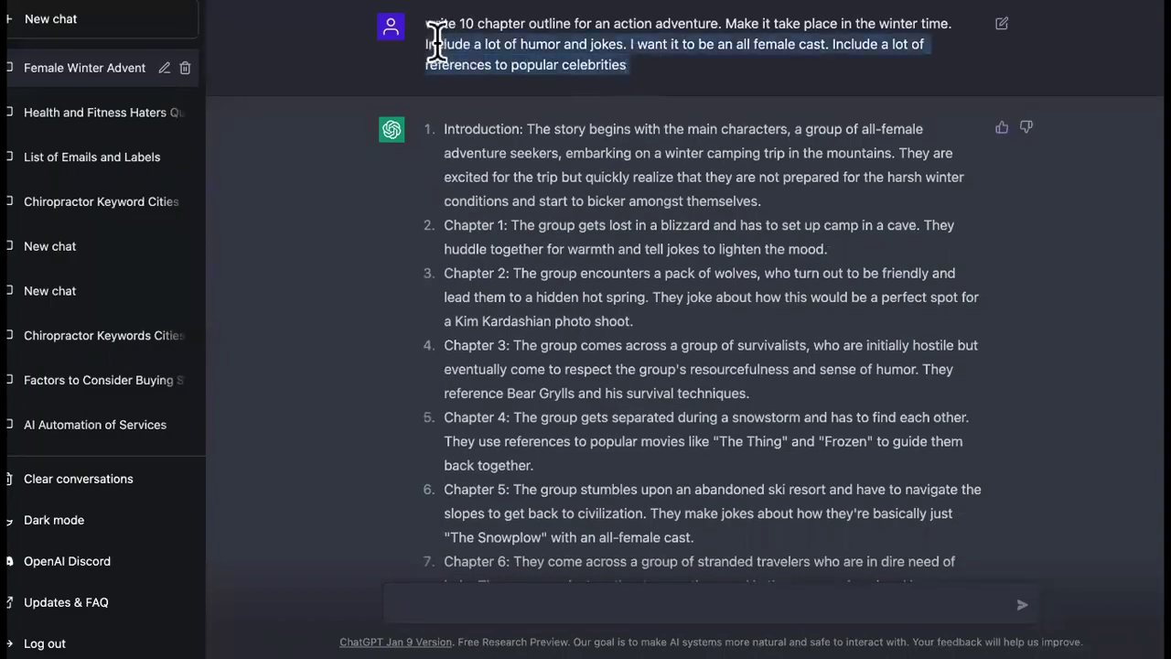
pyautogui.tripleClick(455, 41)
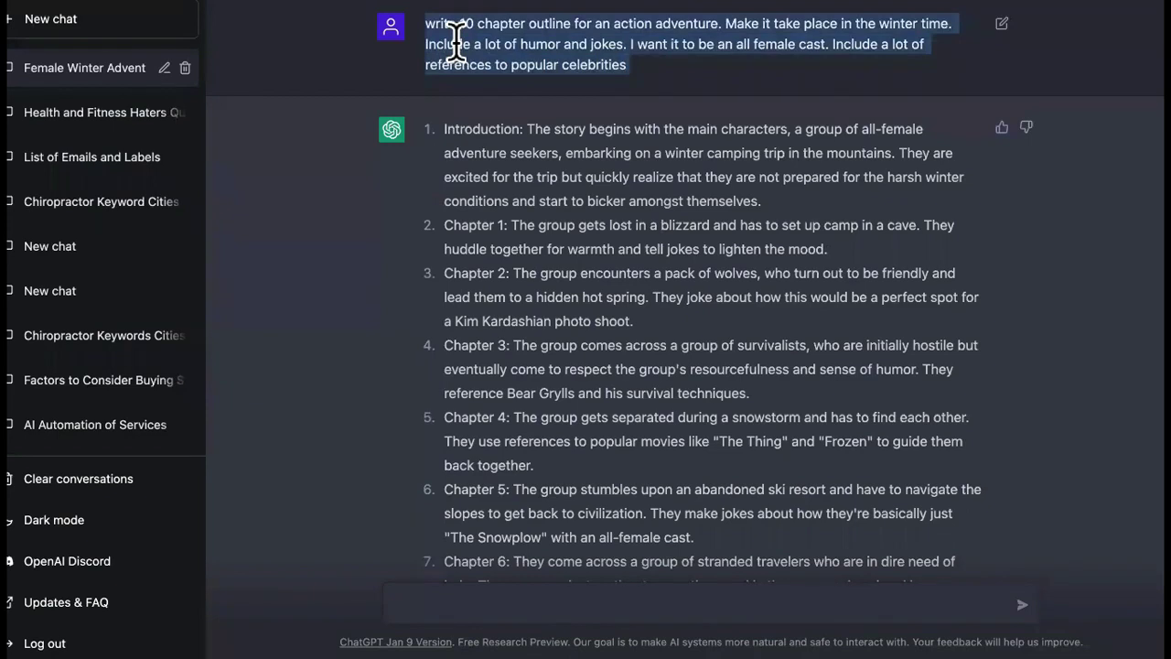
pyautogui.scroll(-10, 627, 141)
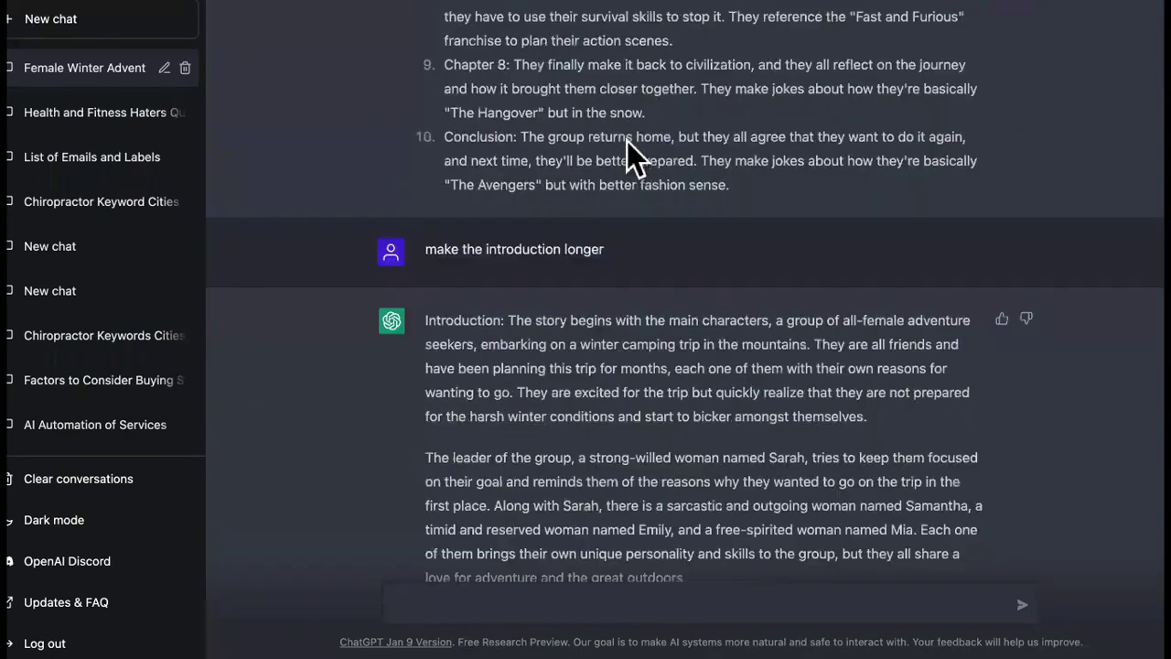
pyautogui.scroll(5, 627, 141)
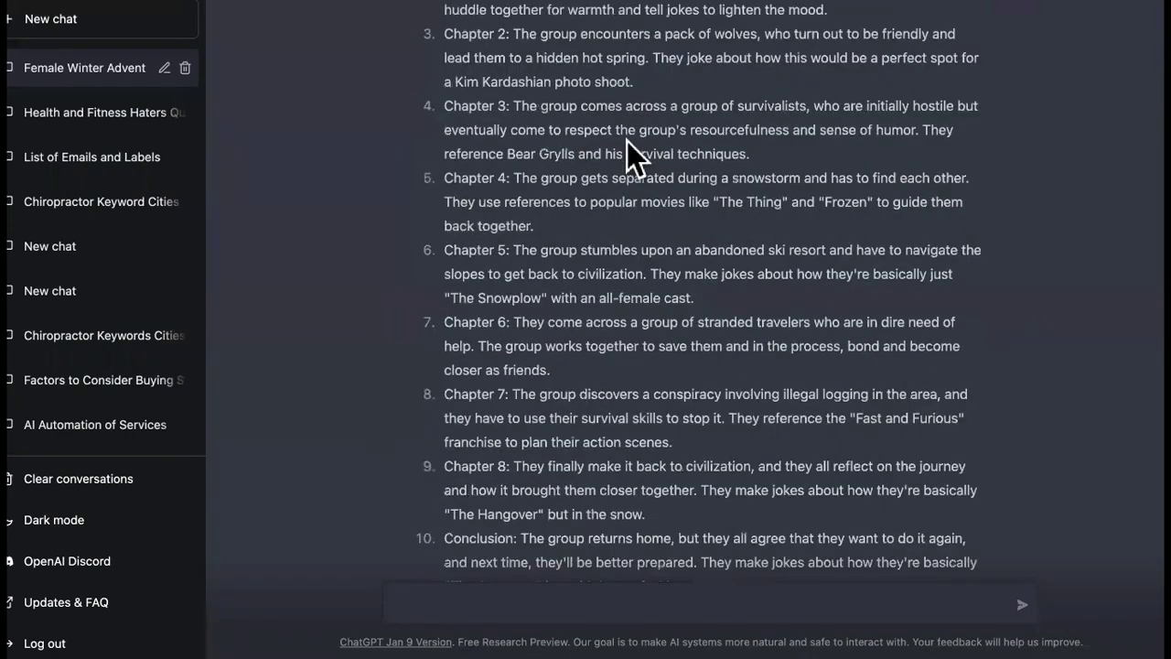
pyautogui.scroll(3, 627, 141)
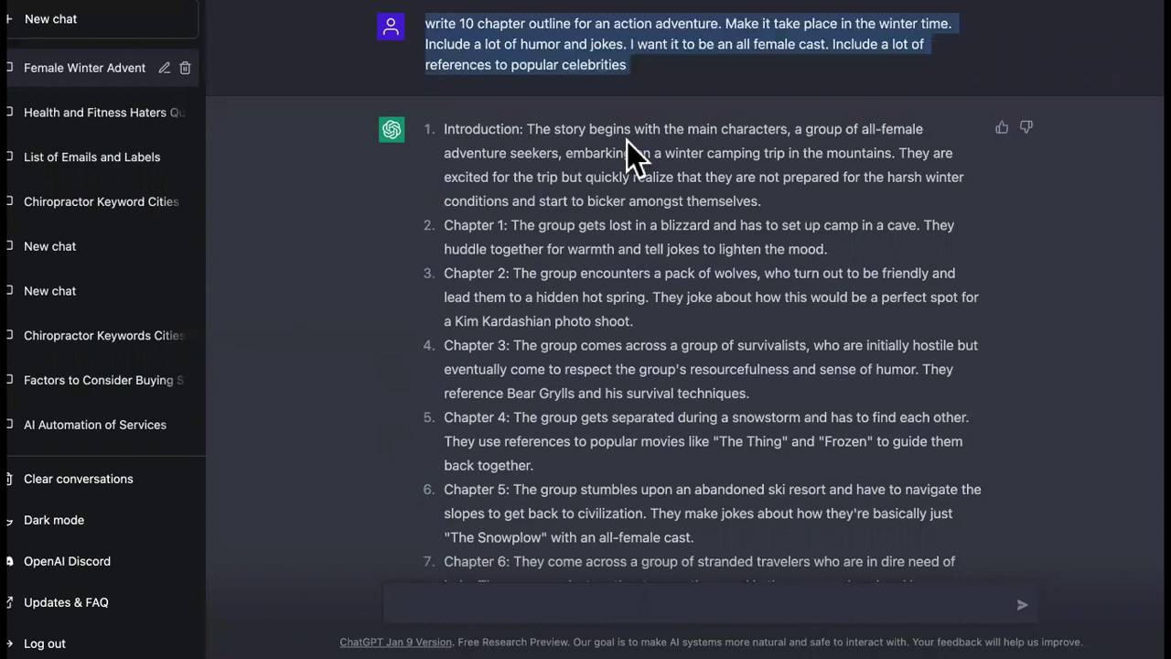
pyautogui.scroll(-5, 744, 151)
pyautogui.scroll(-1, 744, 155)
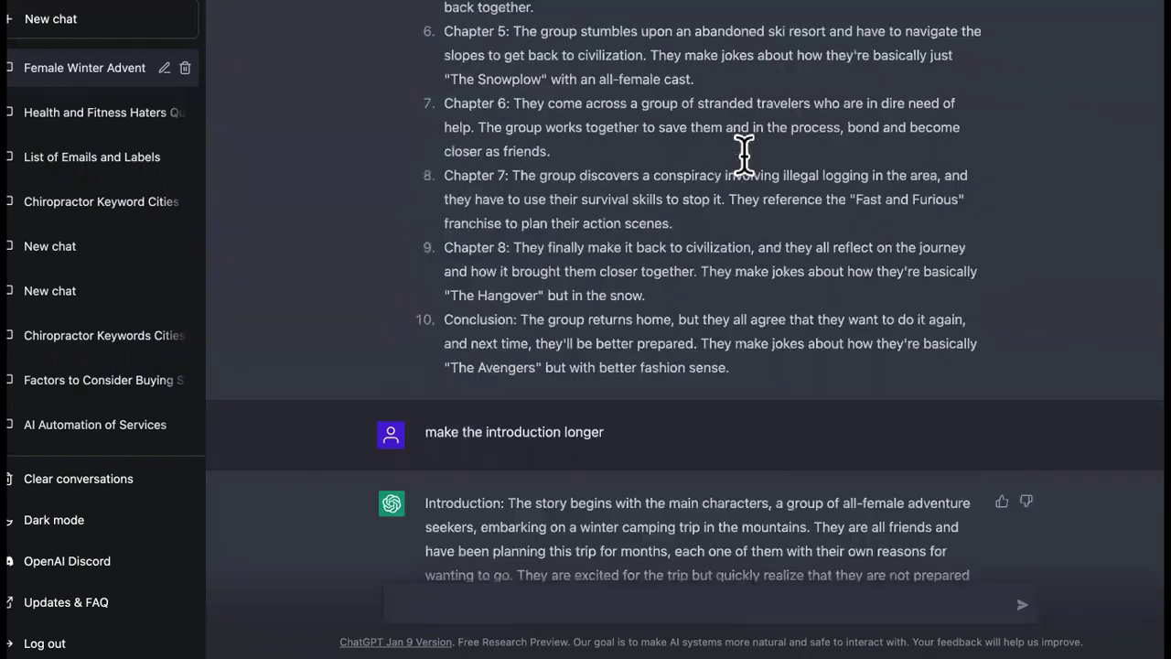
pyautogui.scroll(5, 743, 151)
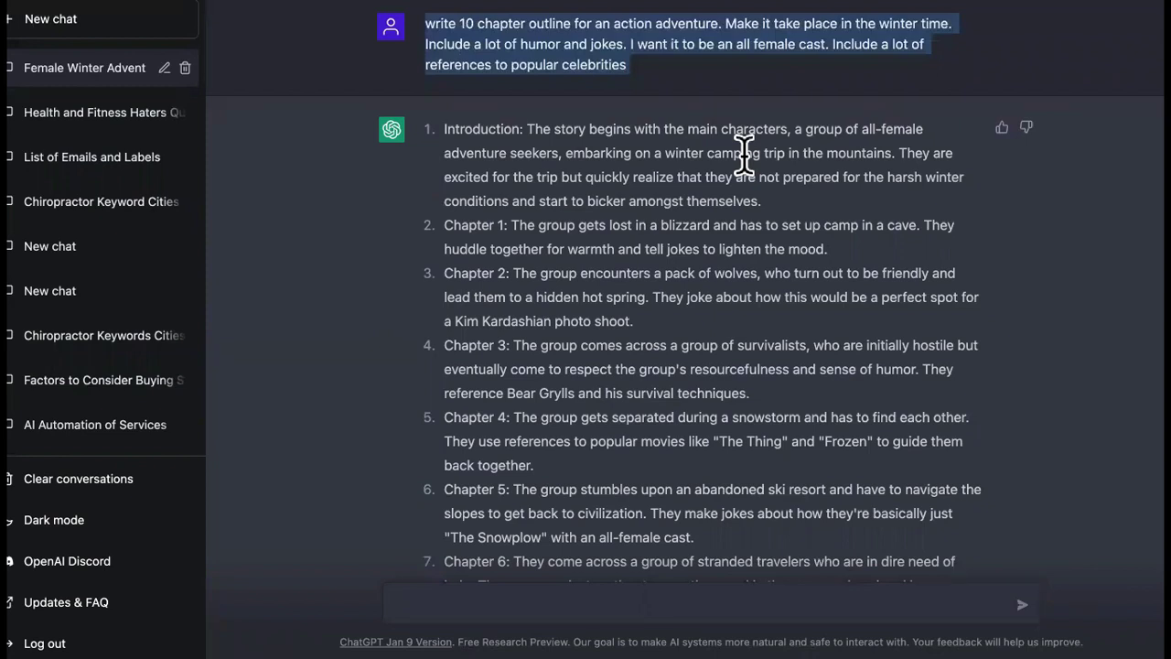
pyautogui.tripleClick(493, 53)
pyautogui.click(423, 37)
pyautogui.moveTo(421, 22)
pyautogui.mouseDown()
pyautogui.moveTo(723, 20)
pyautogui.moveTo(595, 20)
pyautogui.mouseUp()
pyautogui.click(724, 20)
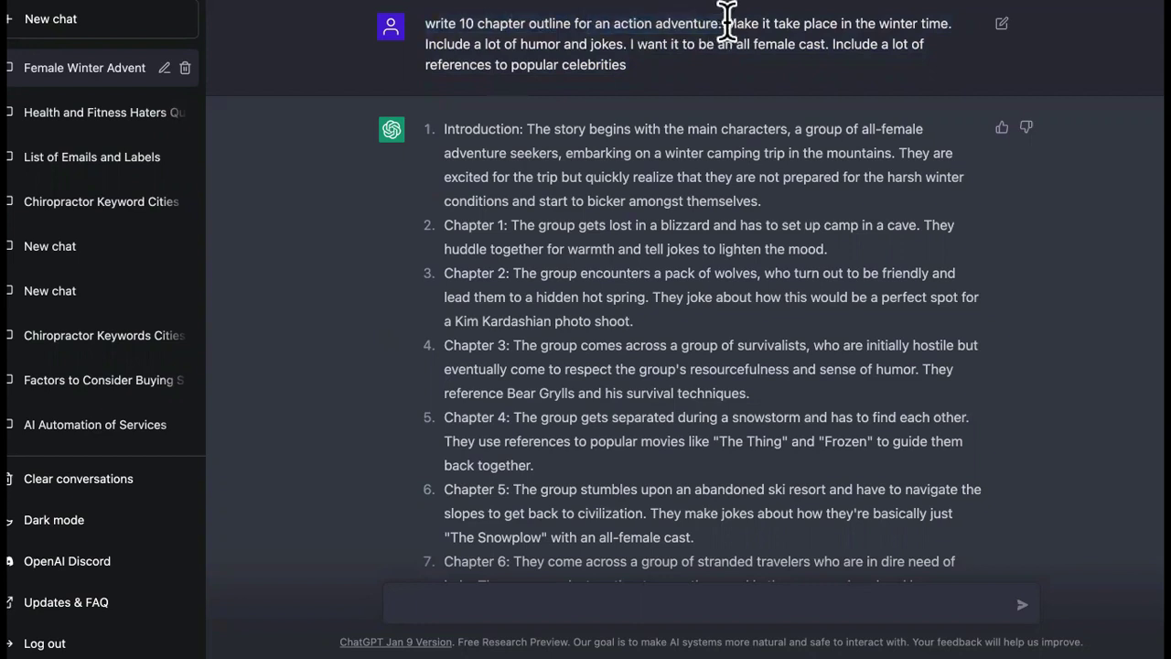
pyautogui.moveTo(726, 20); pyautogui.dragTo(954, 25)
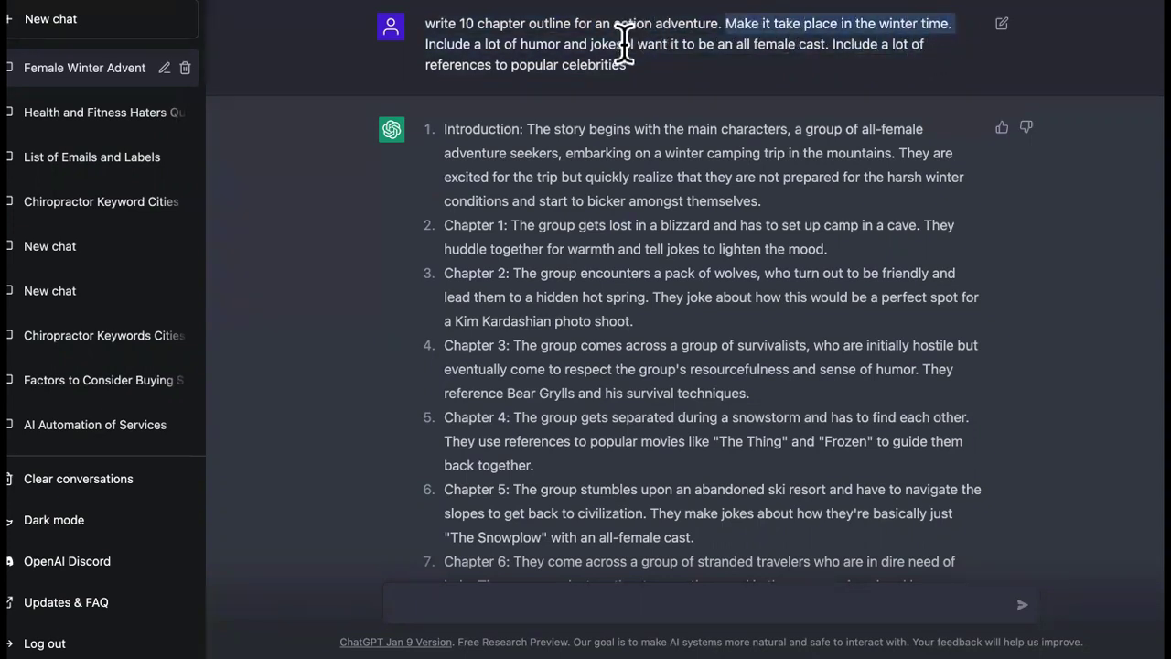
pyautogui.moveTo(720, 21); pyautogui.dragTo(610, 22)
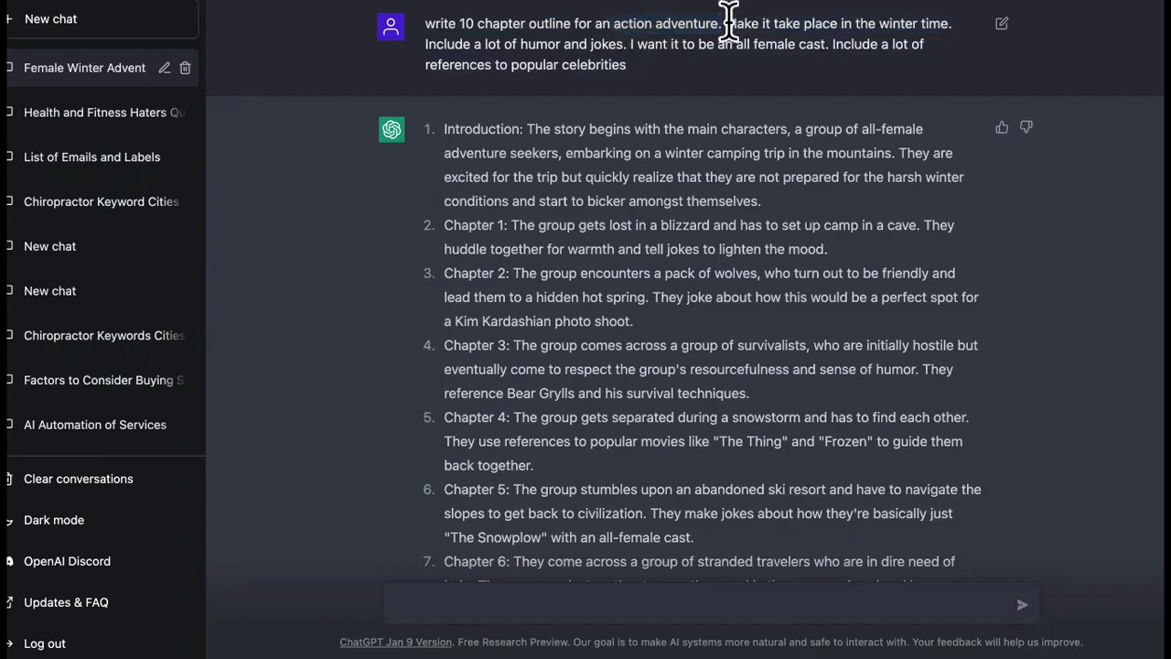
pyautogui.moveTo(737, 22)
pyautogui.mouseDown()
pyautogui.moveTo(954, 9)
pyautogui.moveTo(956, 23)
pyautogui.mouseUp()
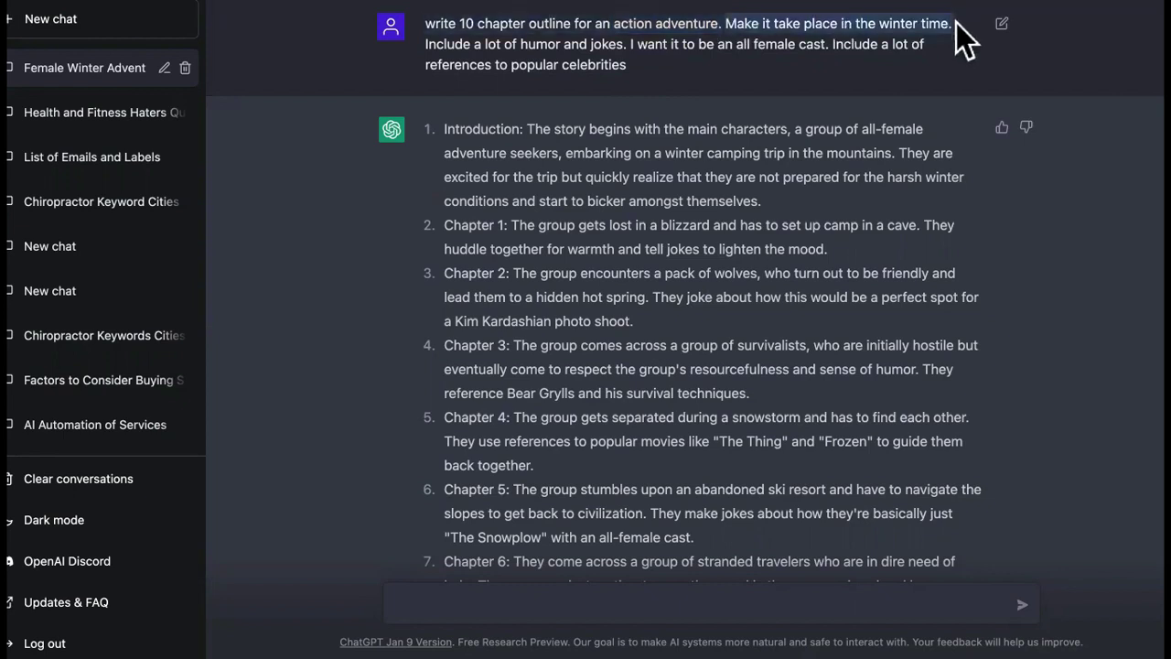
pyautogui.moveTo(629, 44); pyautogui.dragTo(428, 46)
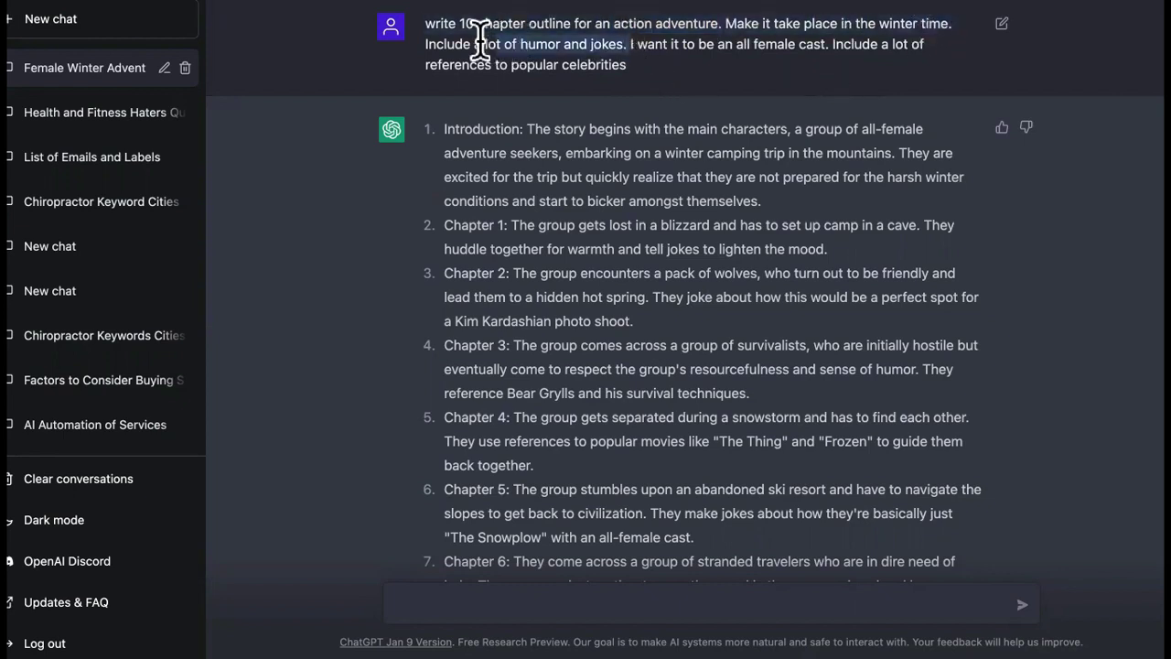
pyautogui.click(627, 43)
pyautogui.moveTo(627, 44); pyautogui.dragTo(827, 46)
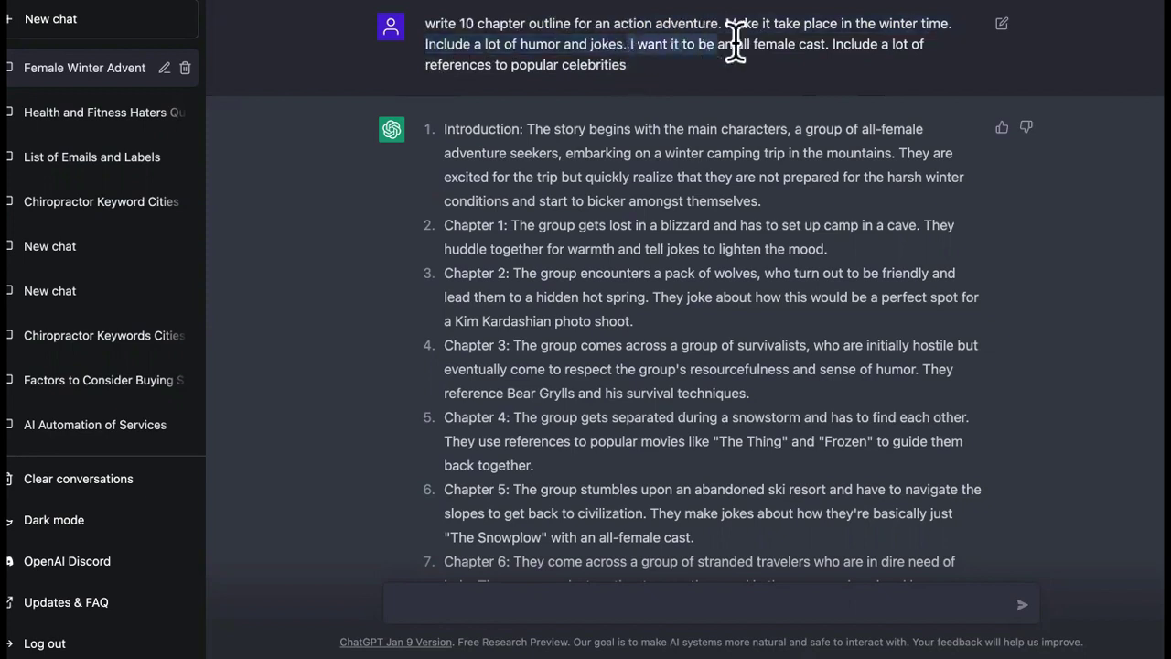
pyautogui.click(828, 48)
pyautogui.moveTo(830, 46); pyautogui.dragTo(876, 59)
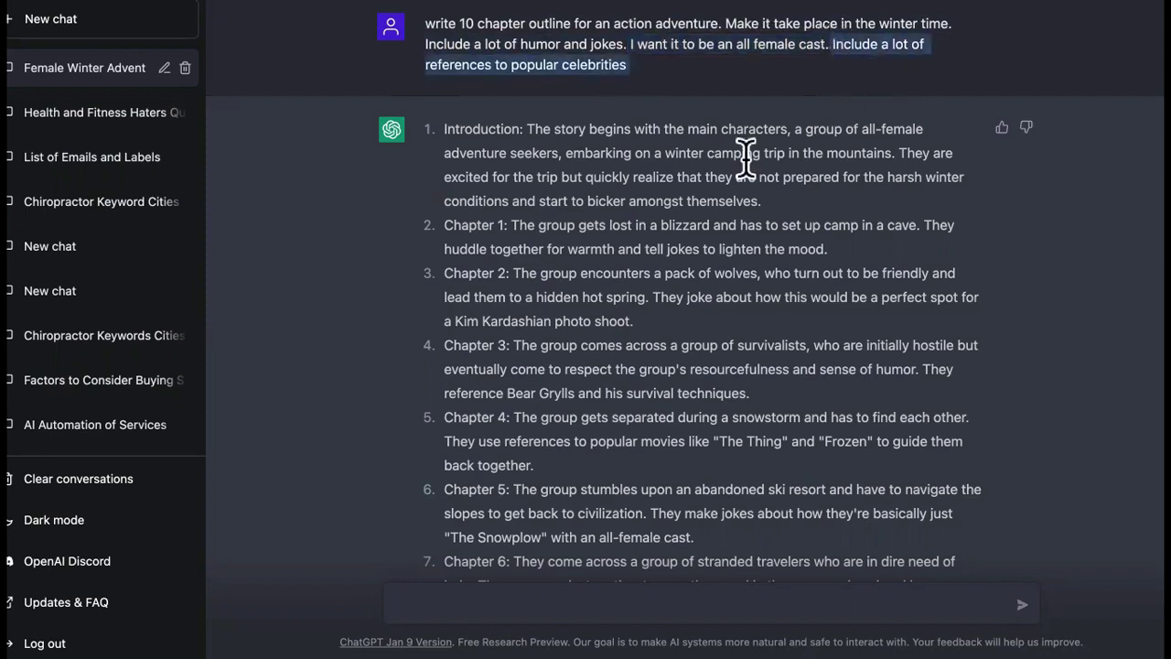
pyautogui.scroll(-5, 746, 152)
pyautogui.scroll(3, 747, 158)
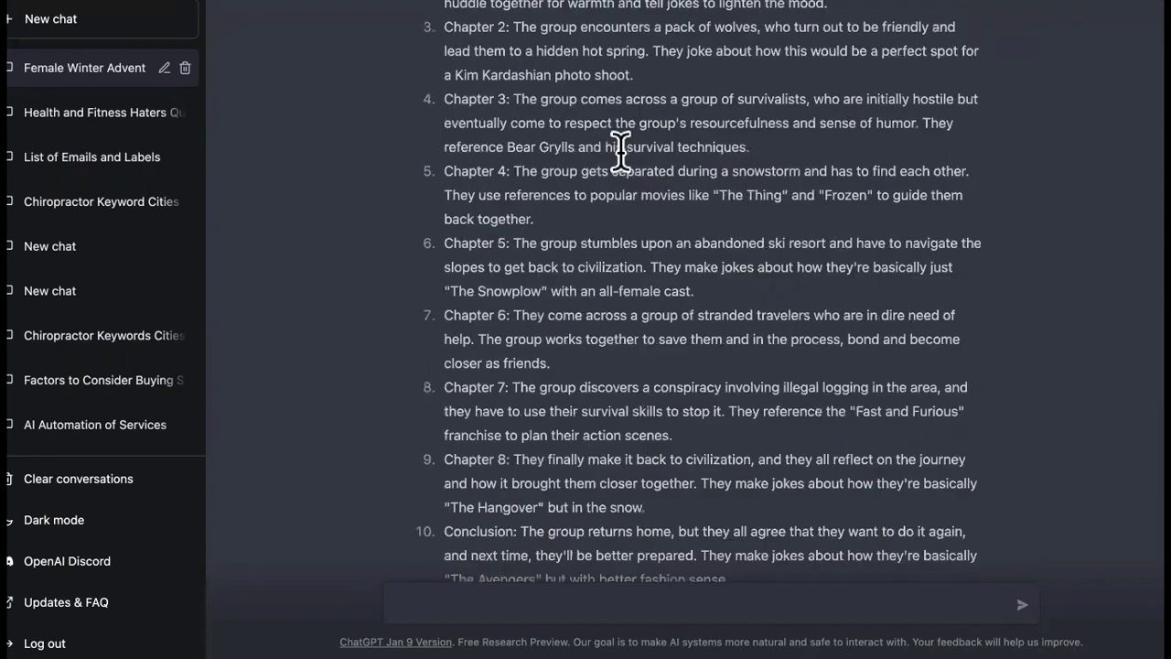
pyautogui.scroll(2, 741, 183)
pyautogui.moveTo(775, 199)
pyautogui.mouseDown()
pyautogui.moveTo(397, 133)
pyautogui.moveTo(445, 128)
pyautogui.mouseUp()
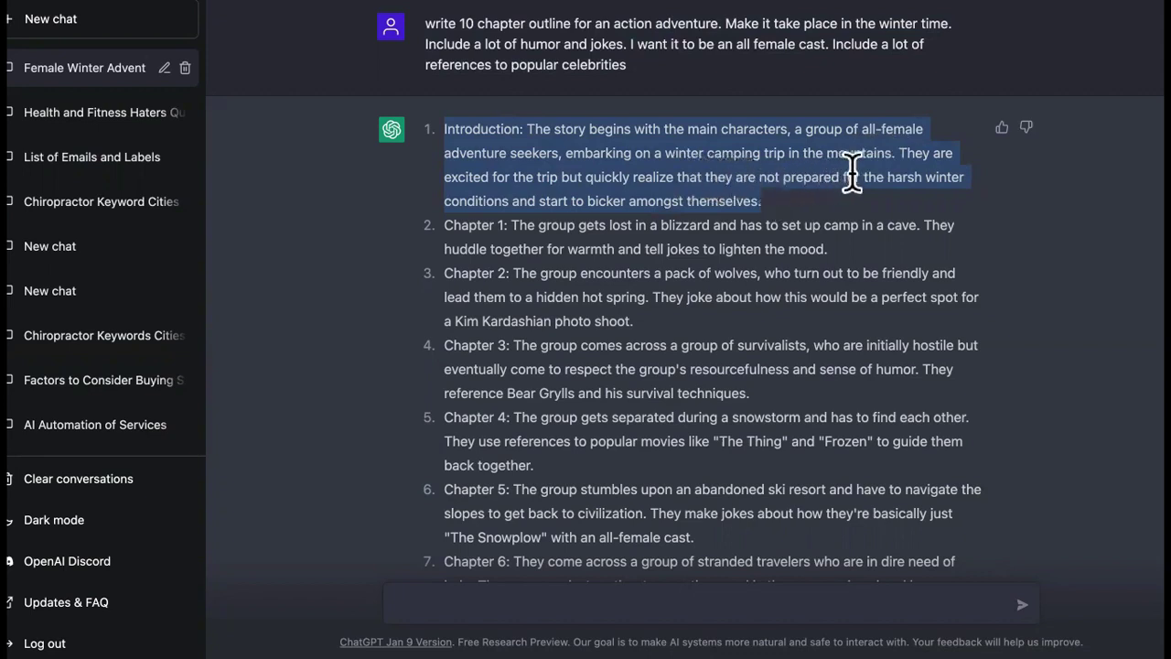
pyautogui.scroll(-6, 813, 164)
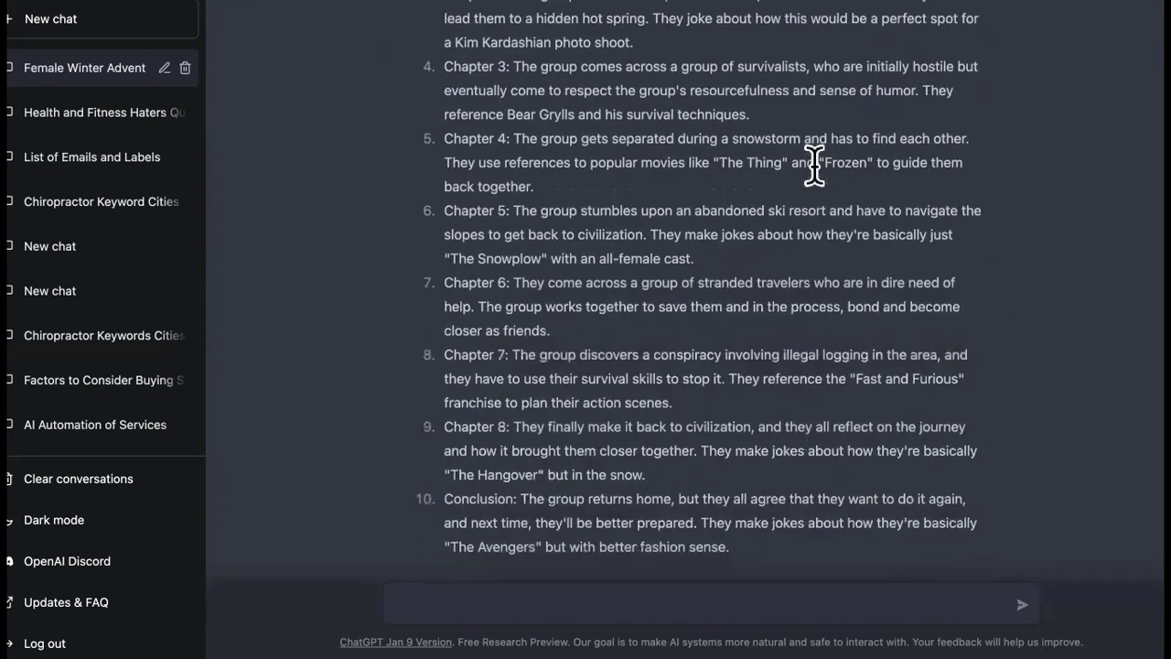
pyautogui.scroll(-3, 581, 269)
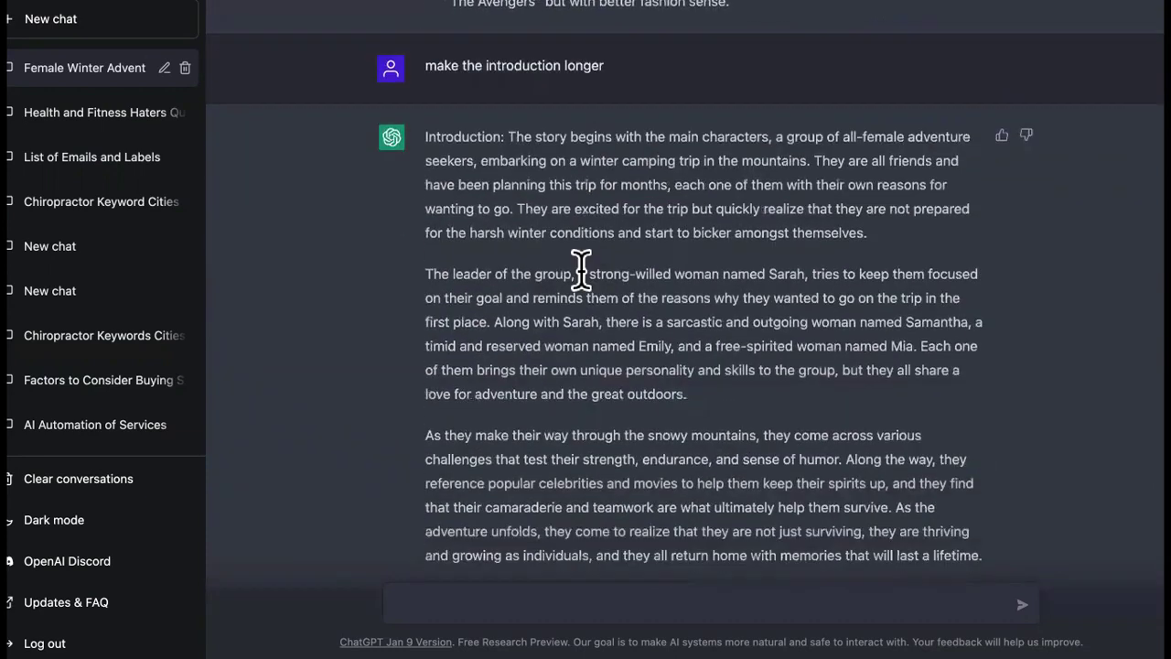
# Ask ChatGPT to 'continue with the introduction', then reload the page after the error
pyautogui.scroll(2, 581, 266)
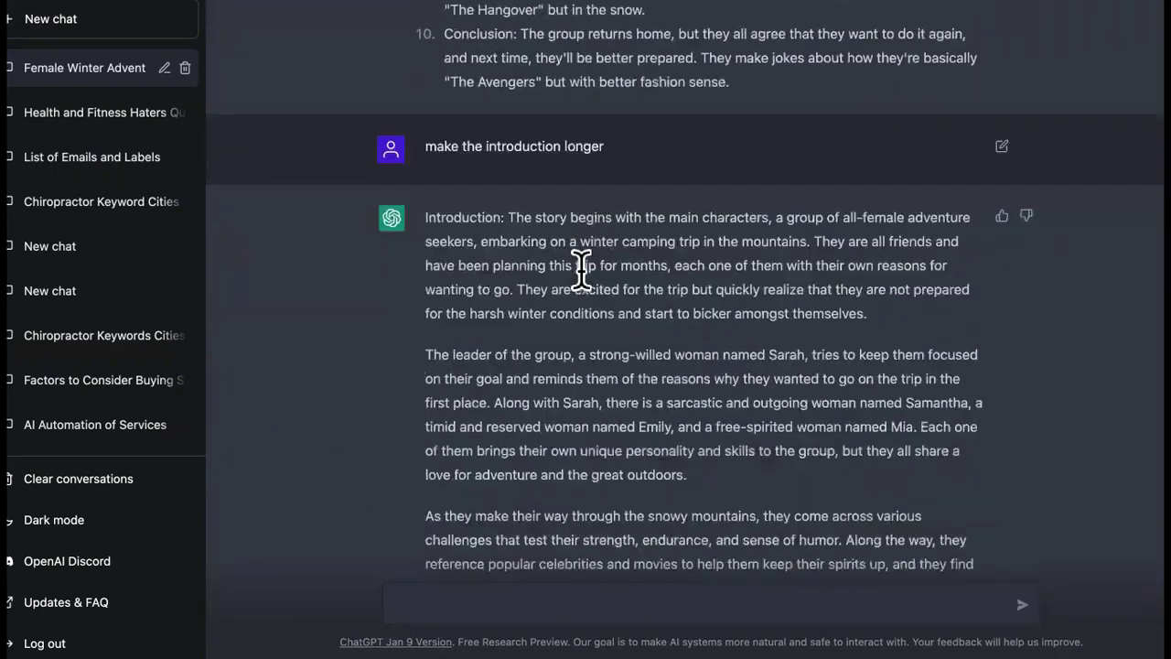
pyautogui.scroll(-2, 581, 274)
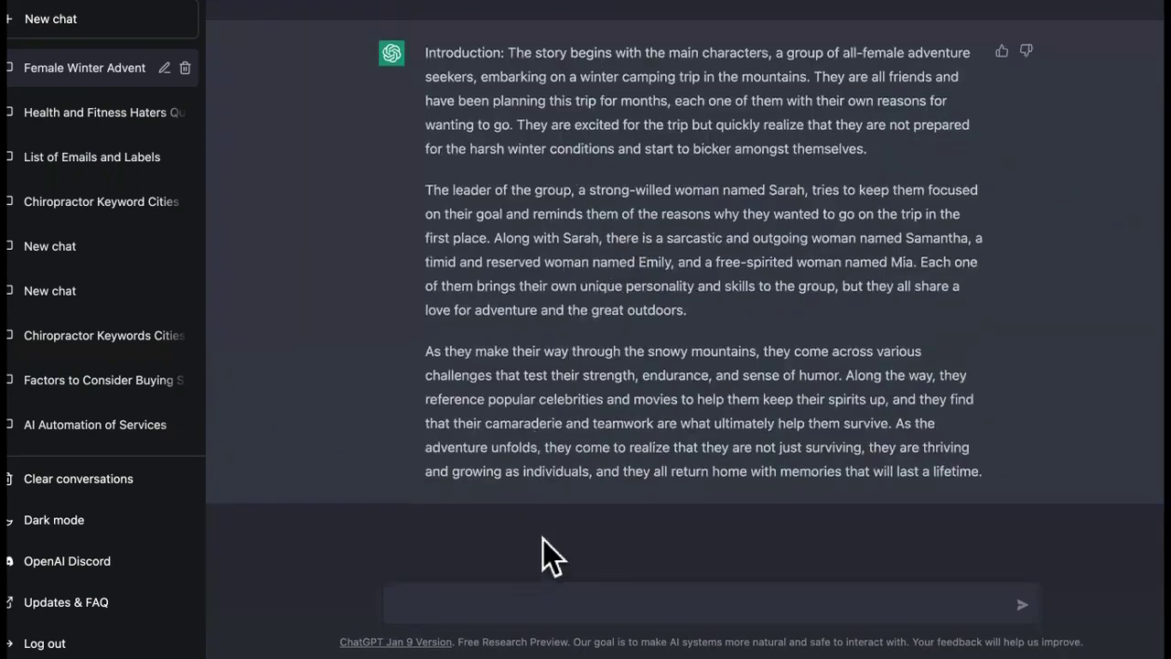
pyautogui.click(631, 593)
pyautogui.write('continue with the introduction')
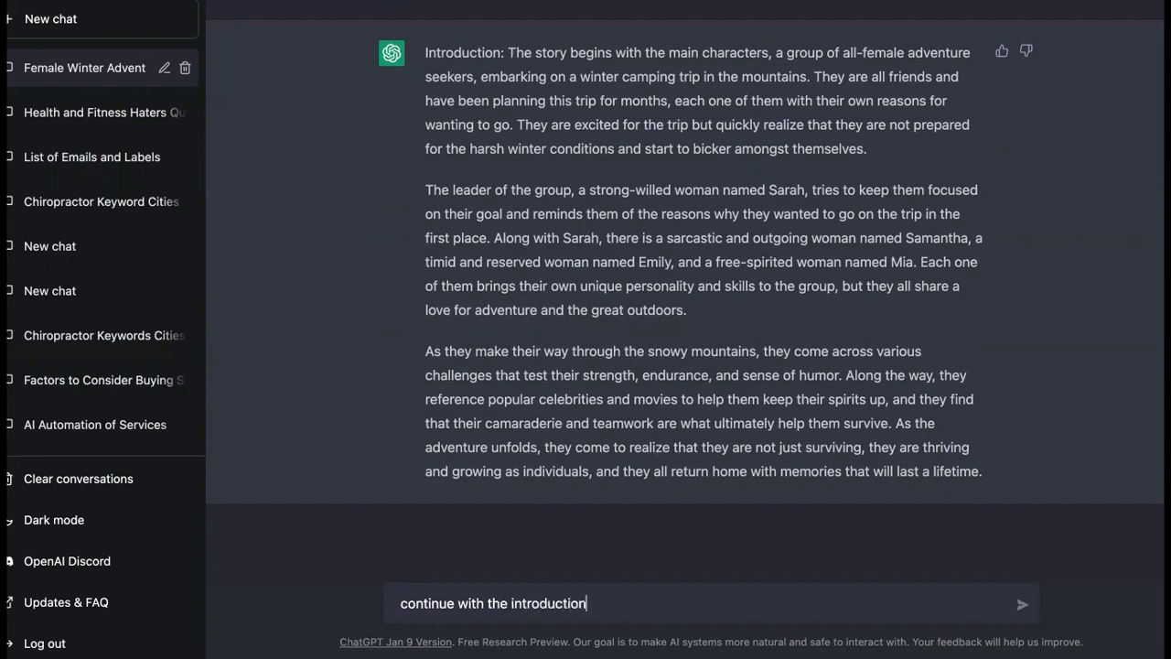
pyautogui.press('Return')
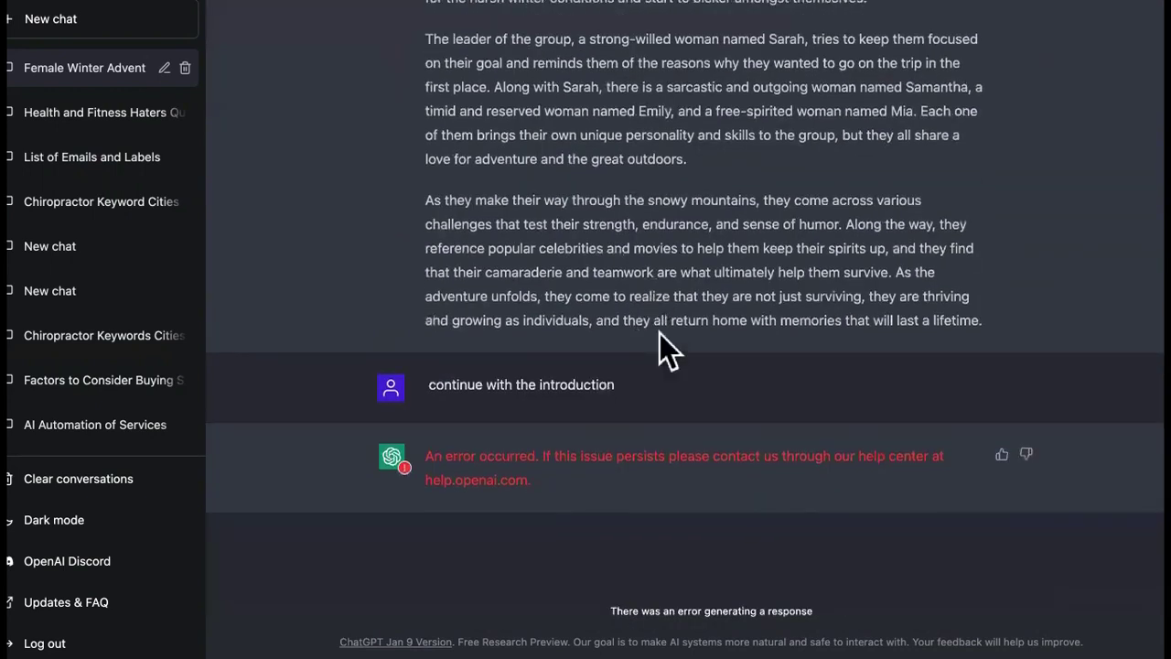
pyautogui.scroll(5, 660, 333)
pyautogui.scroll(10, 660, 333)
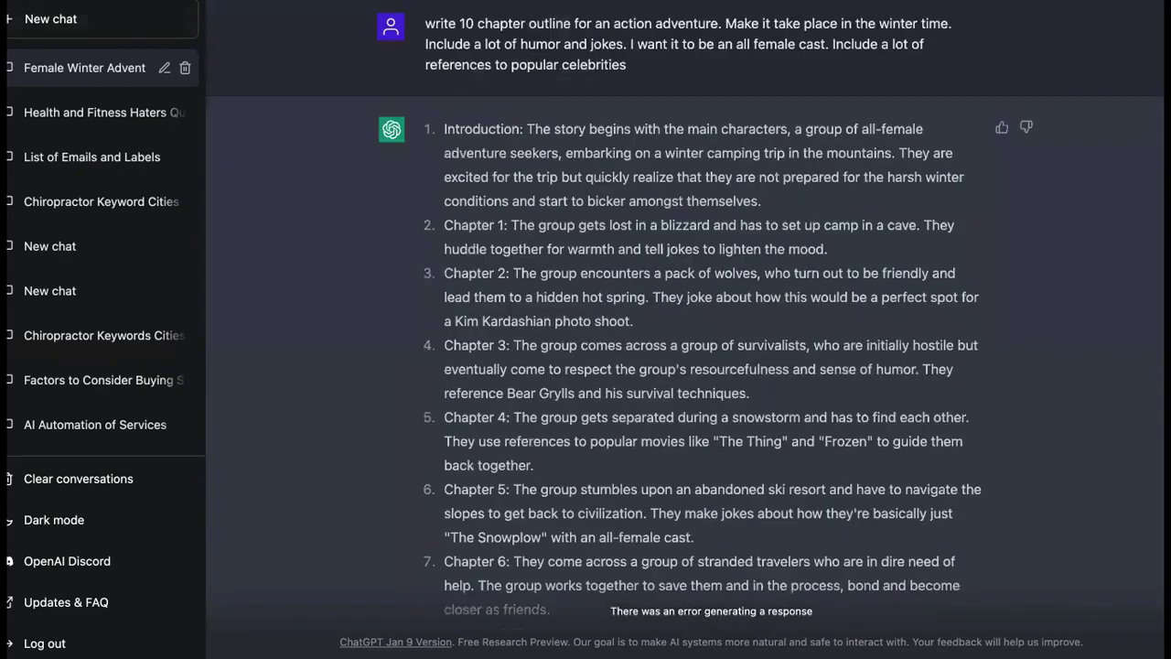
pyautogui.press('F5')
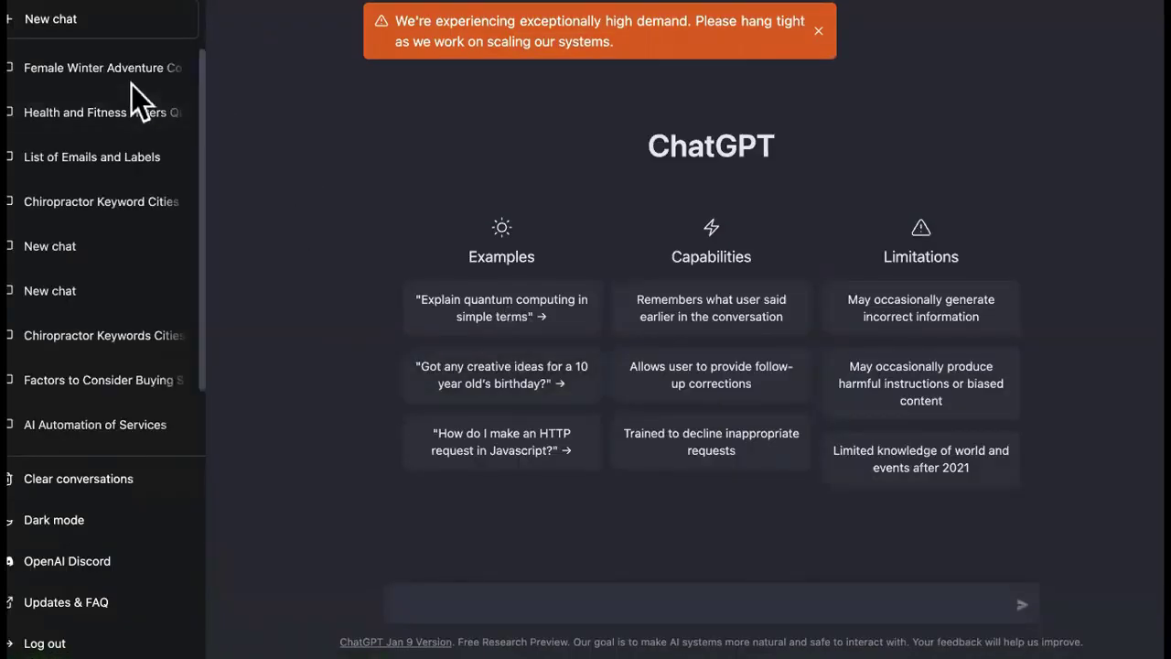
# Reopen the winter adventure chat, send 'continue introduction', and scroll back up to the outline
pyautogui.click(120, 79)
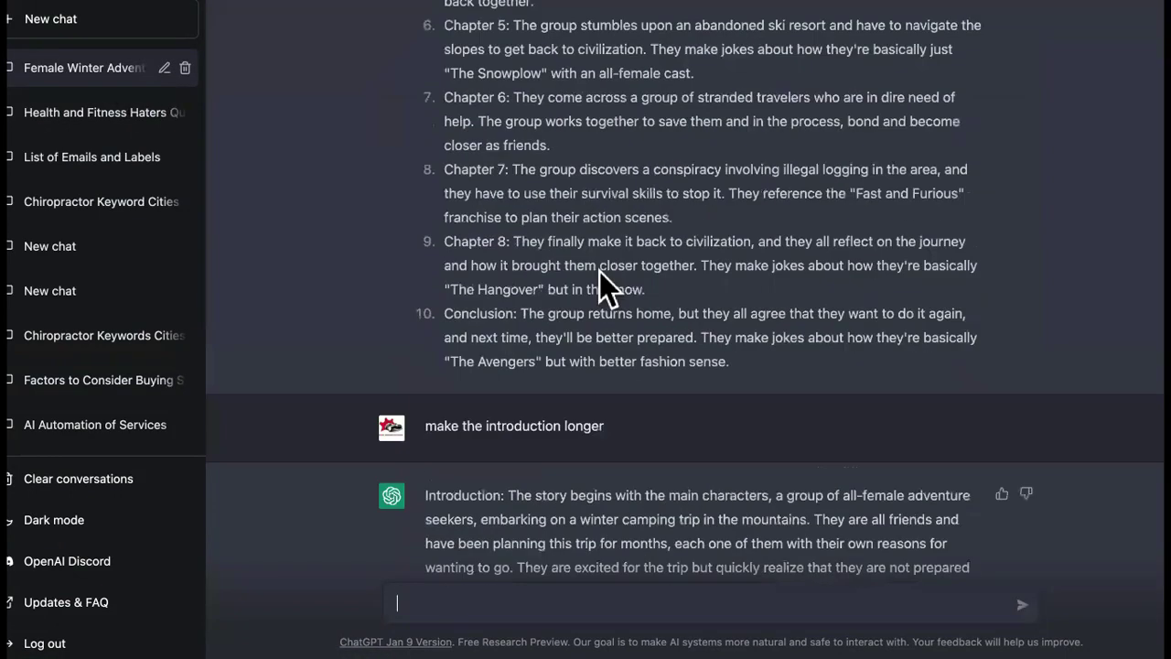
pyautogui.write('continue introduction')
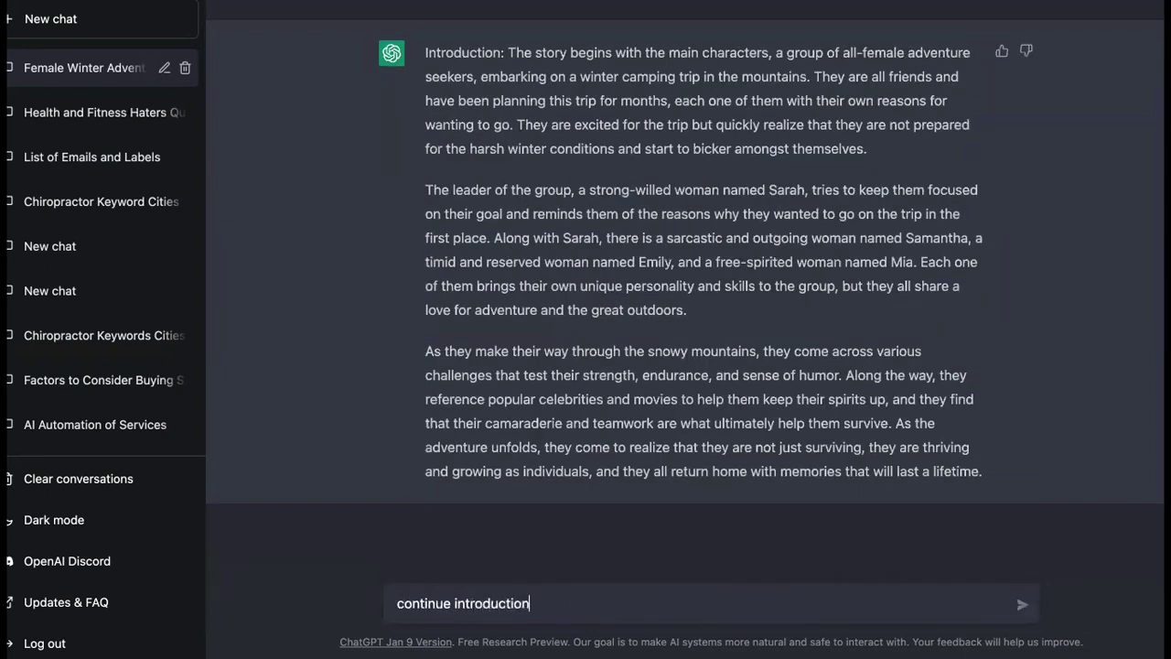
pyautogui.press('Return')
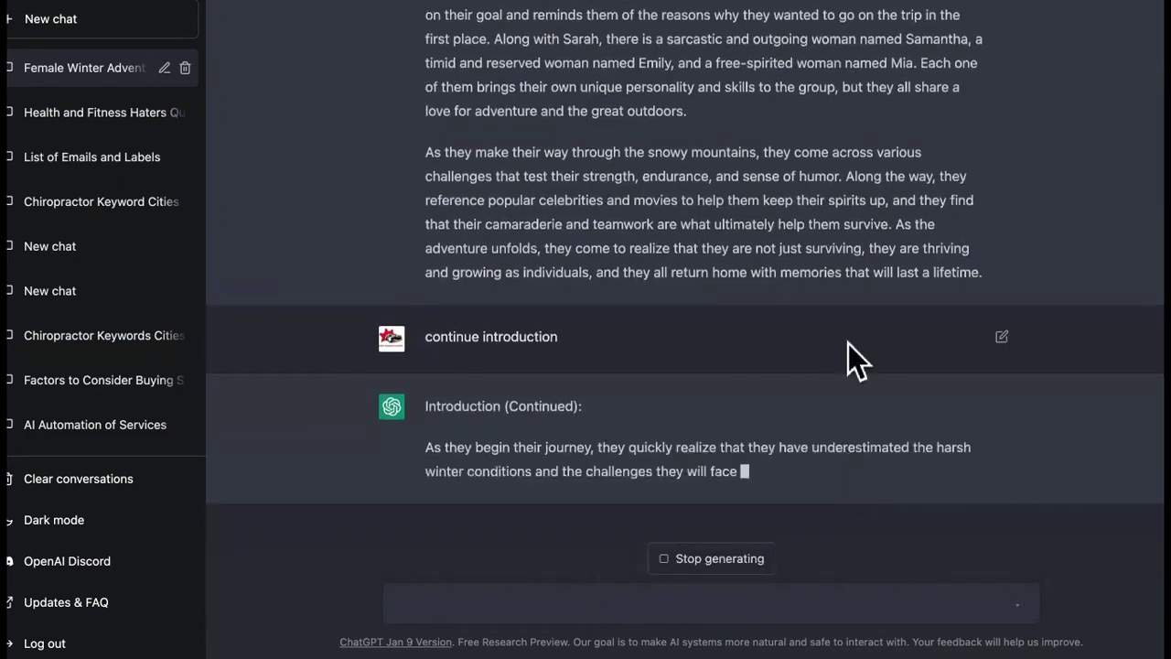
pyautogui.scroll(1, 848, 343)
pyautogui.scroll(10, 848, 343)
pyautogui.scroll(2, 848, 343)
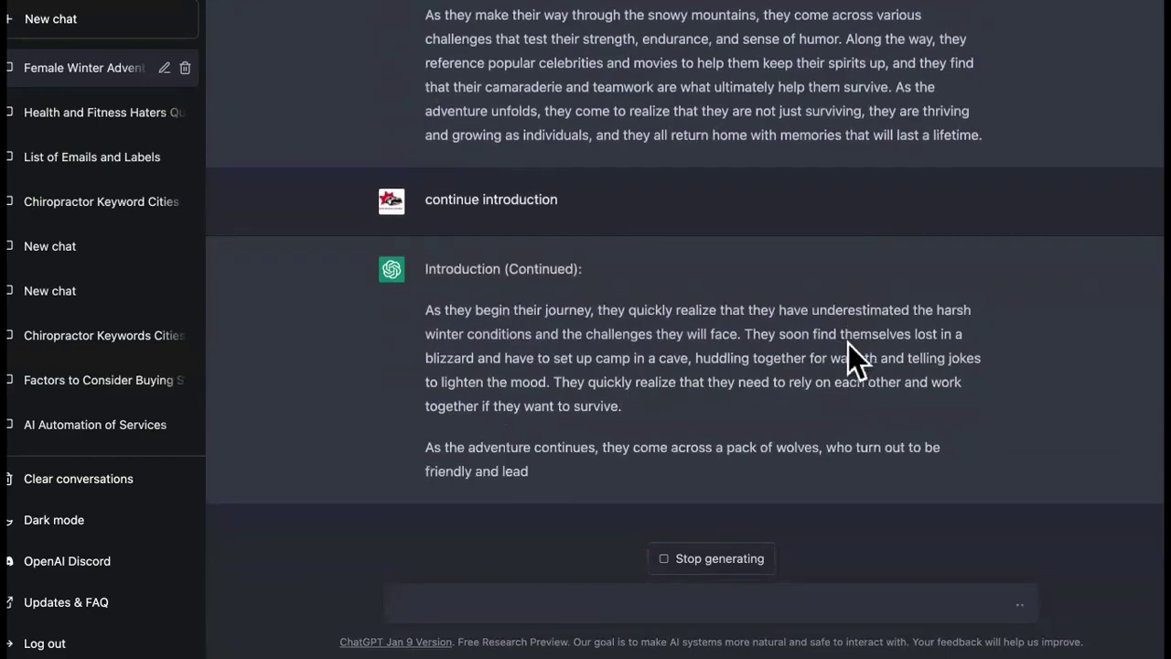
pyautogui.scroll(15, 847, 352)
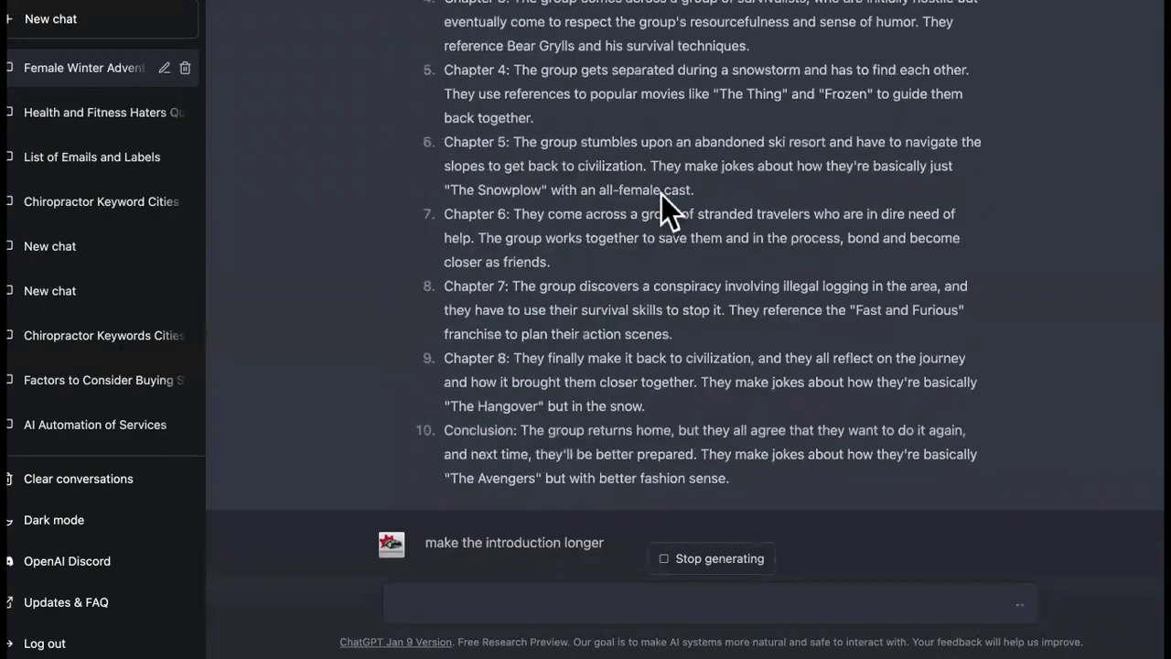
pyautogui.scroll(3, 661, 194)
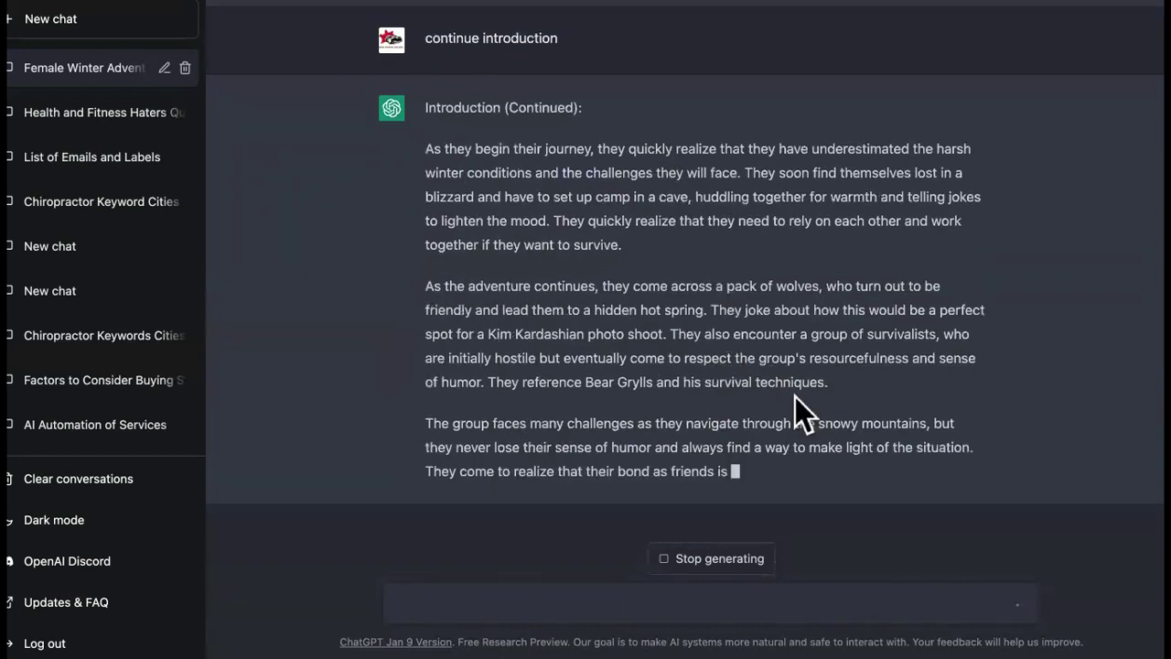
pyautogui.scroll(10, 795, 397)
pyautogui.scroll(5, 793, 403)
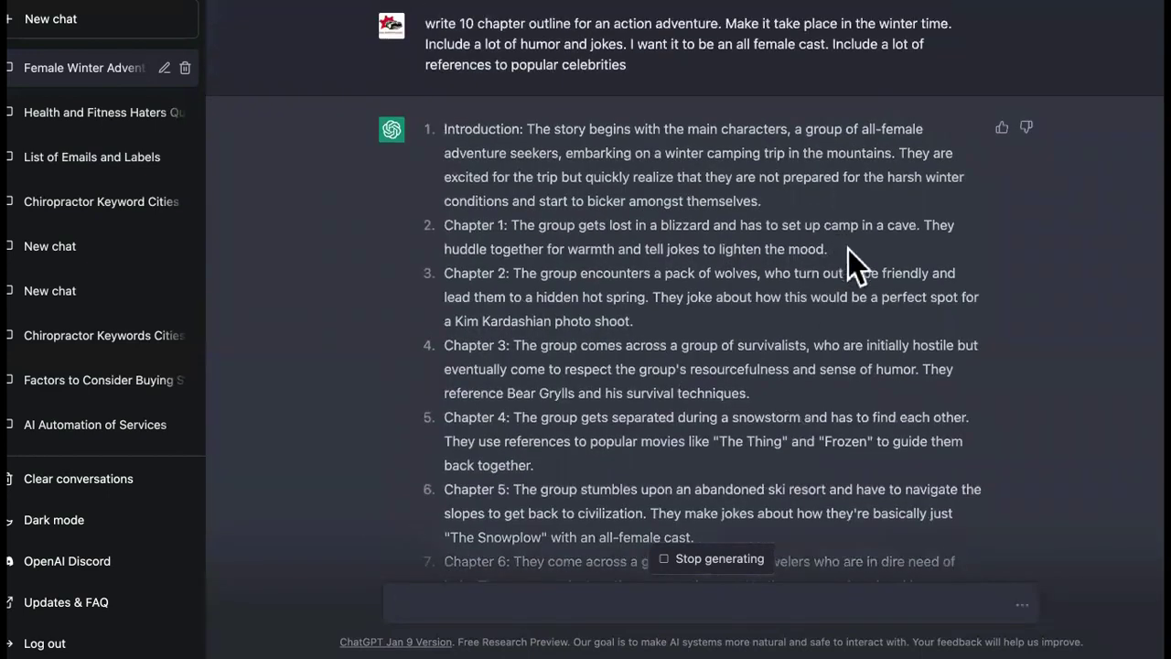
# Select the Chapter 1 outline summary, then ask ChatGPT to begin Chapter 1 now
pyautogui.moveTo(829, 249); pyautogui.dragTo(444, 229)
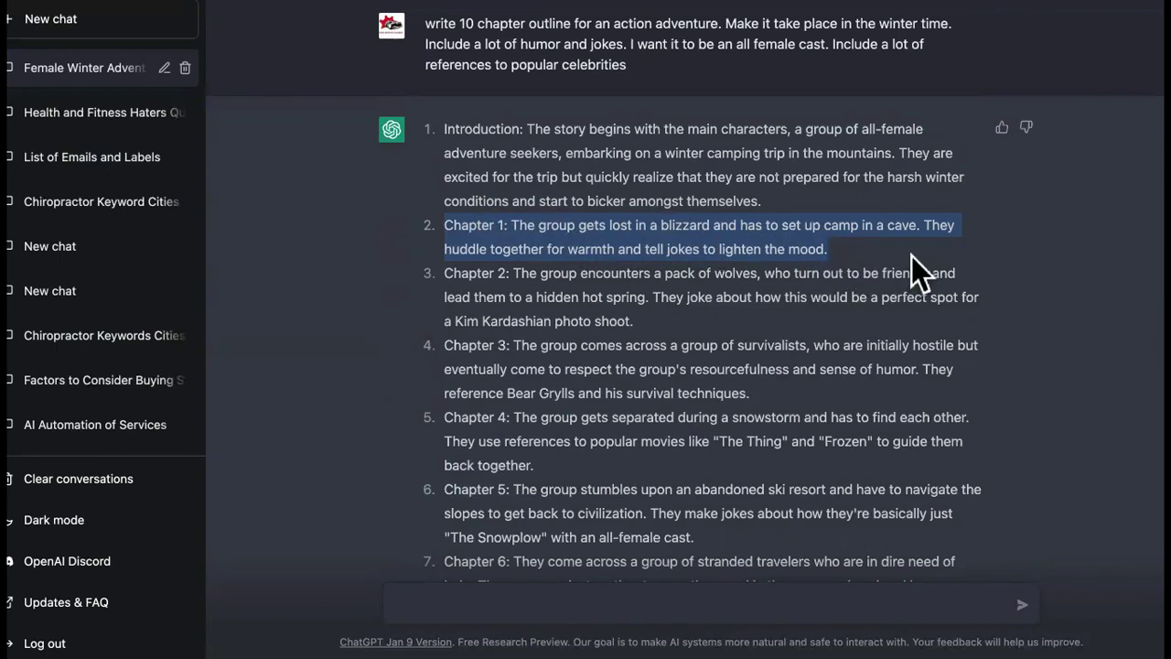
pyautogui.scroll(-3, 911, 256)
pyautogui.scroll(-5, 911, 256)
pyautogui.scroll(-2, 912, 256)
pyautogui.scroll(-2, 632, 567)
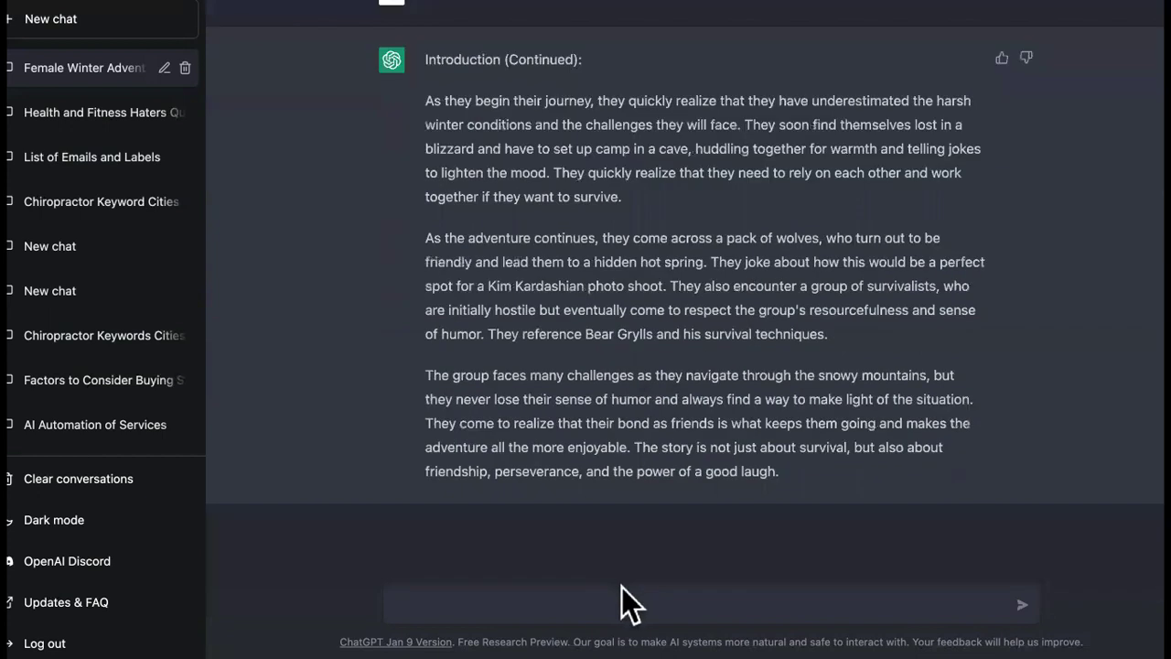
pyautogui.write('being chapter 1 now')
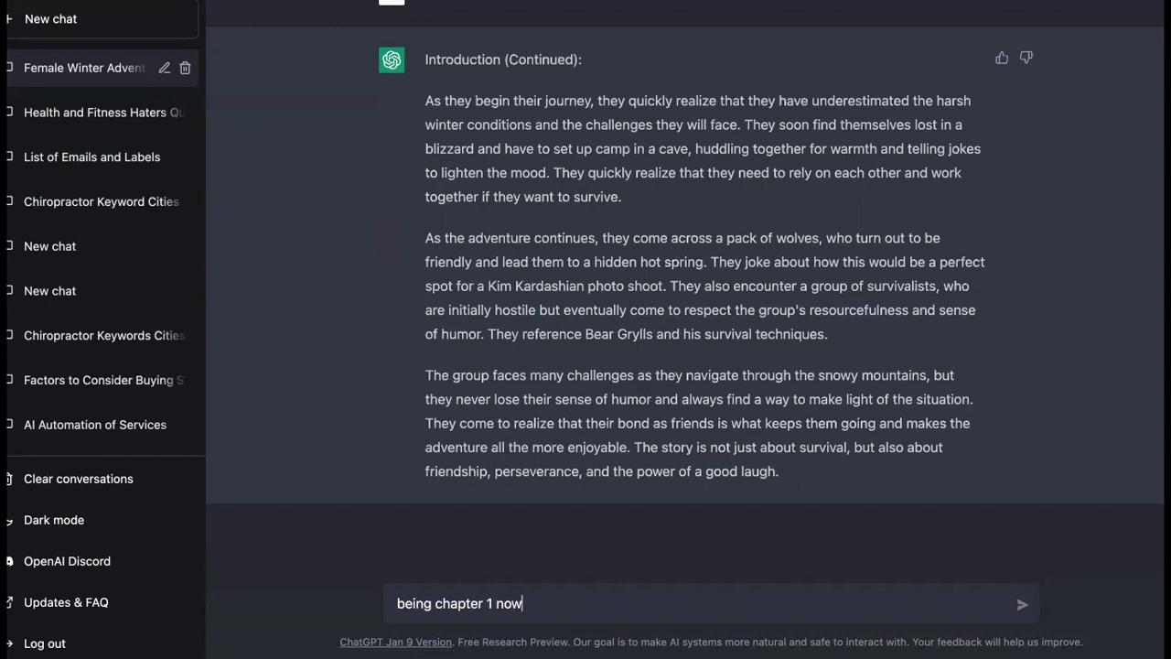
pyautogui.press('Return')
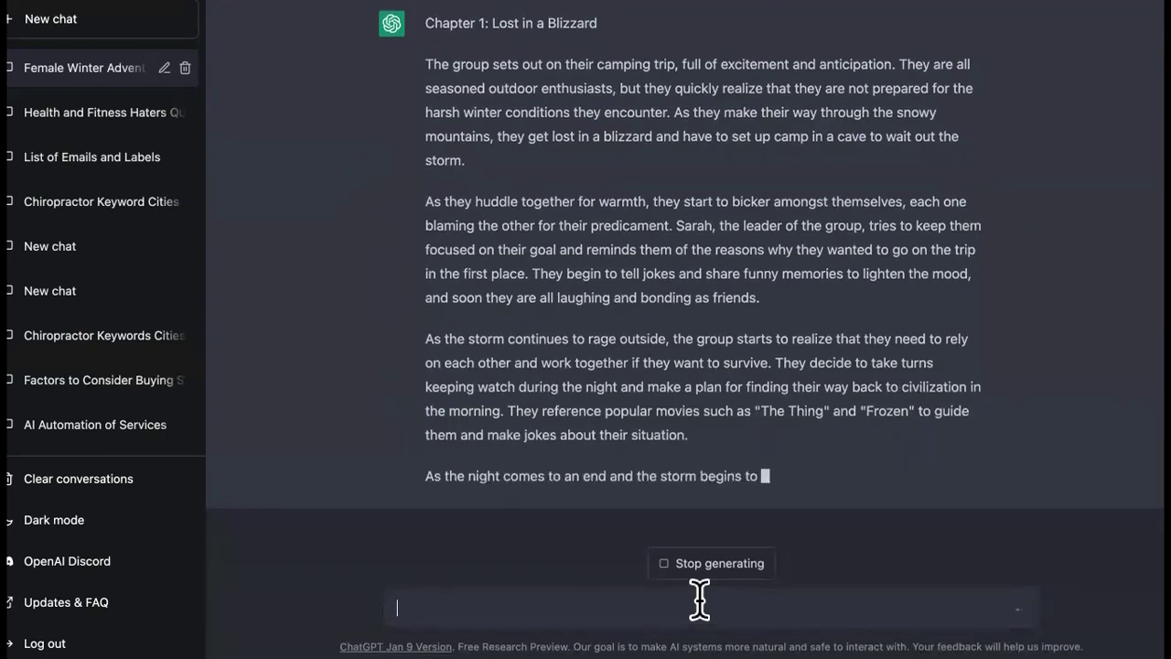
# Select the lengthened winter-adventure introduction and copy it via the right-click menu
pyautogui.scroll(3, 719, 370)
pyautogui.scroll(10, 719, 373)
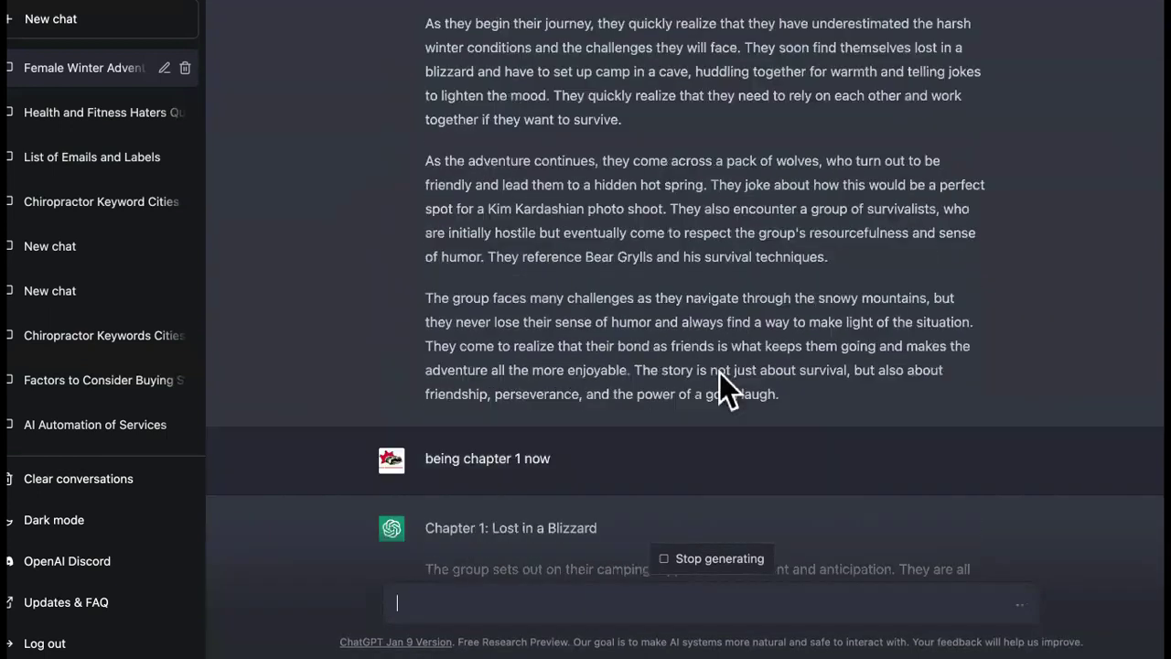
pyautogui.scroll(-2, 719, 373)
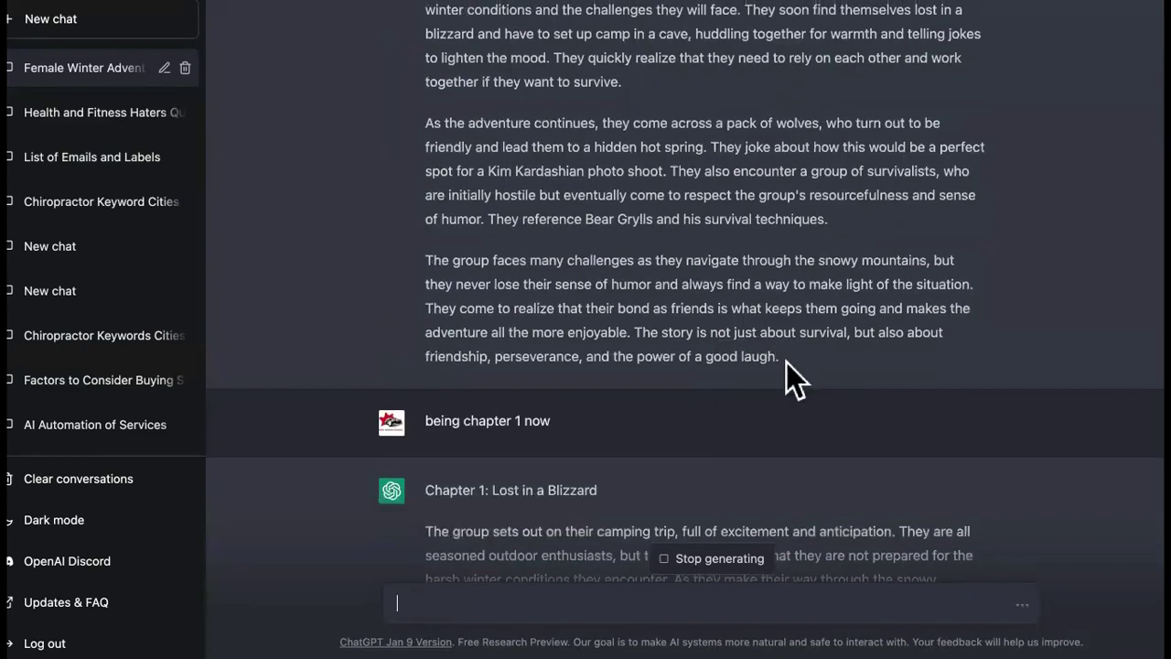
pyautogui.moveTo(783, 362)
pyautogui.mouseDown()
pyautogui.moveTo(659, 5)
pyautogui.moveTo(450, 194)
pyautogui.moveTo(423, 191)
pyautogui.mouseUp()
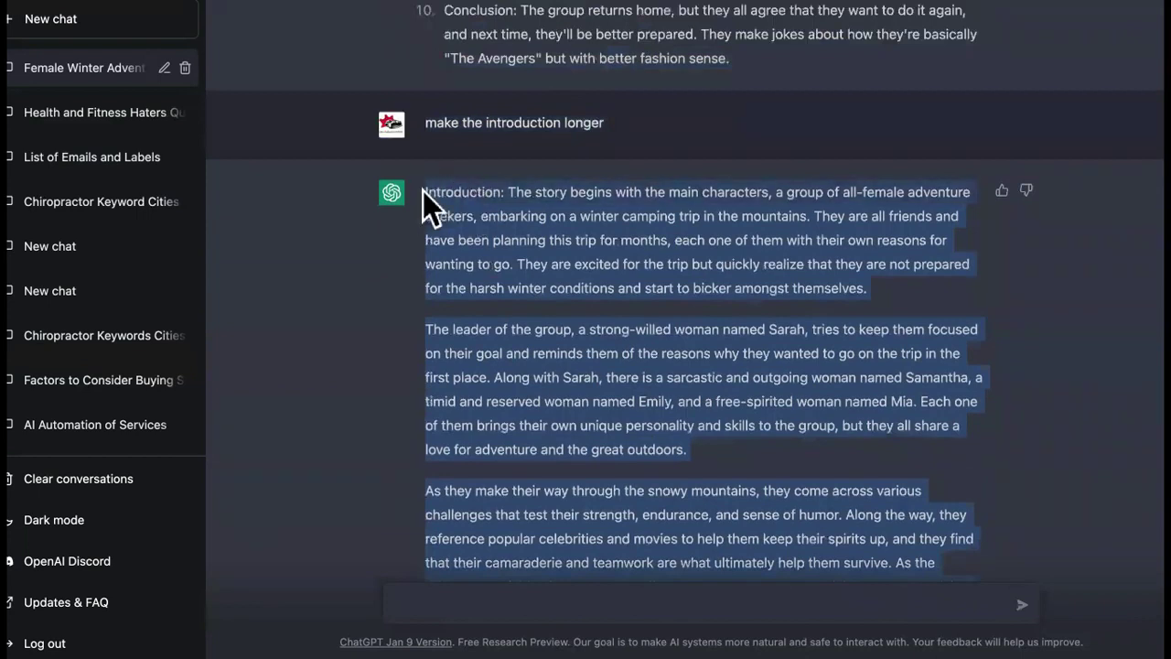
pyautogui.rightClick(463, 200)
pyautogui.click(515, 239)
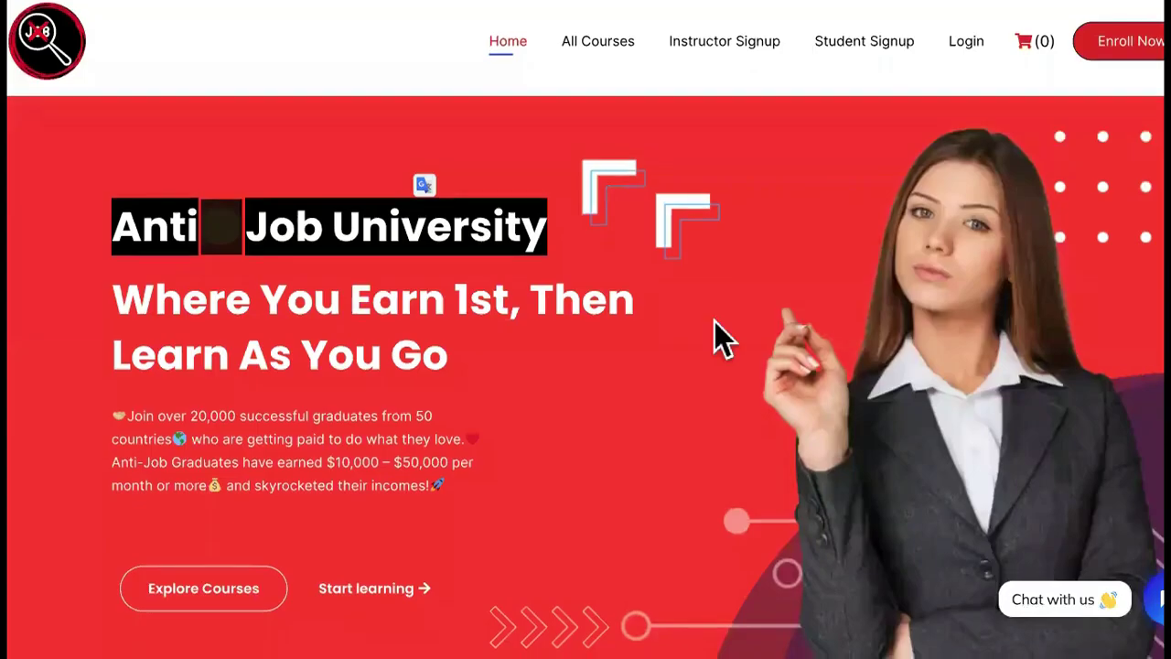
# Start a Pictory Script to Video project and paste the winter-adventure introduction as its script
pyautogui.scroll(-10, 714, 320)
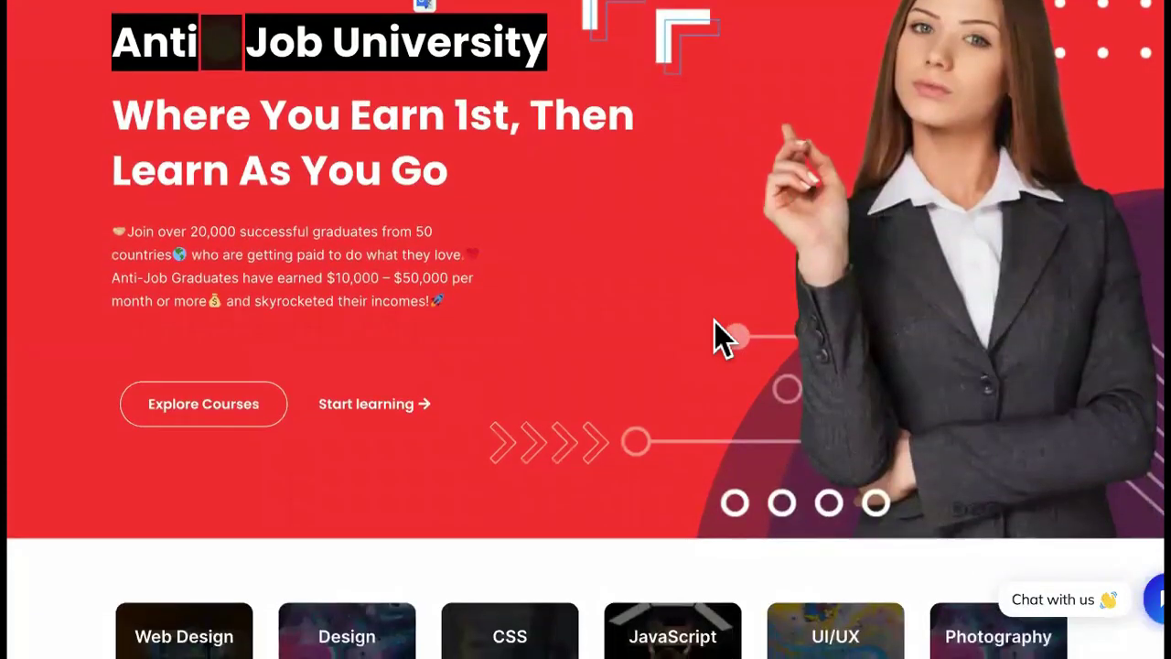
pyautogui.scroll(1, 714, 322)
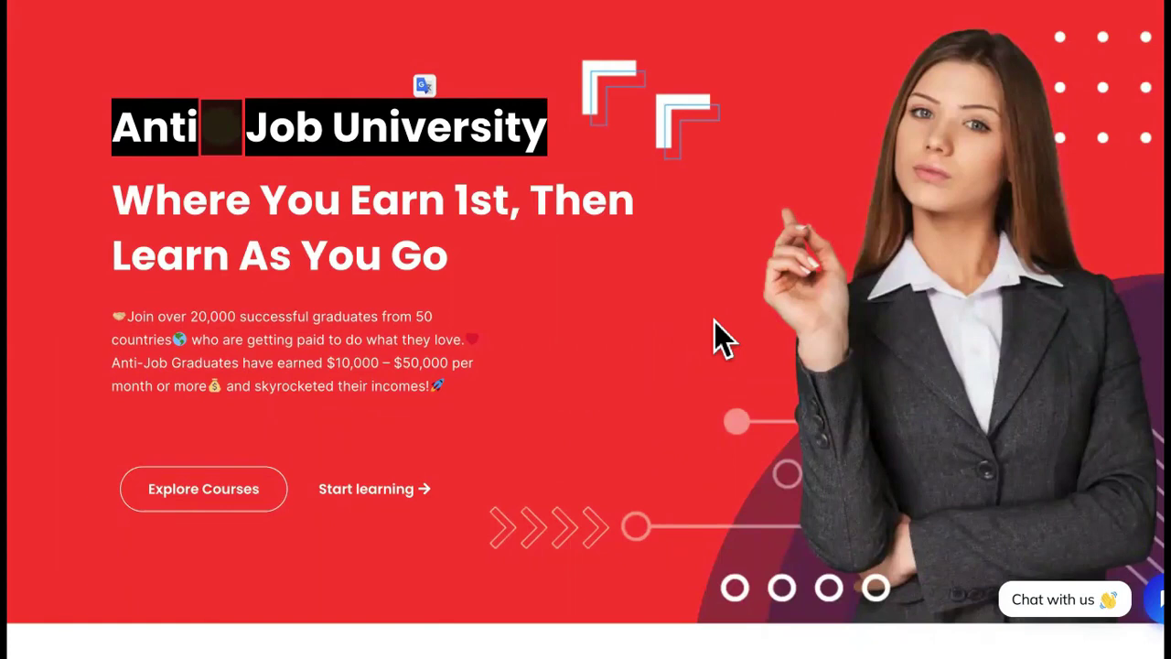
pyautogui.scroll(-10, 714, 321)
pyautogui.scroll(-3, 714, 321)
pyautogui.scroll(-2, 715, 322)
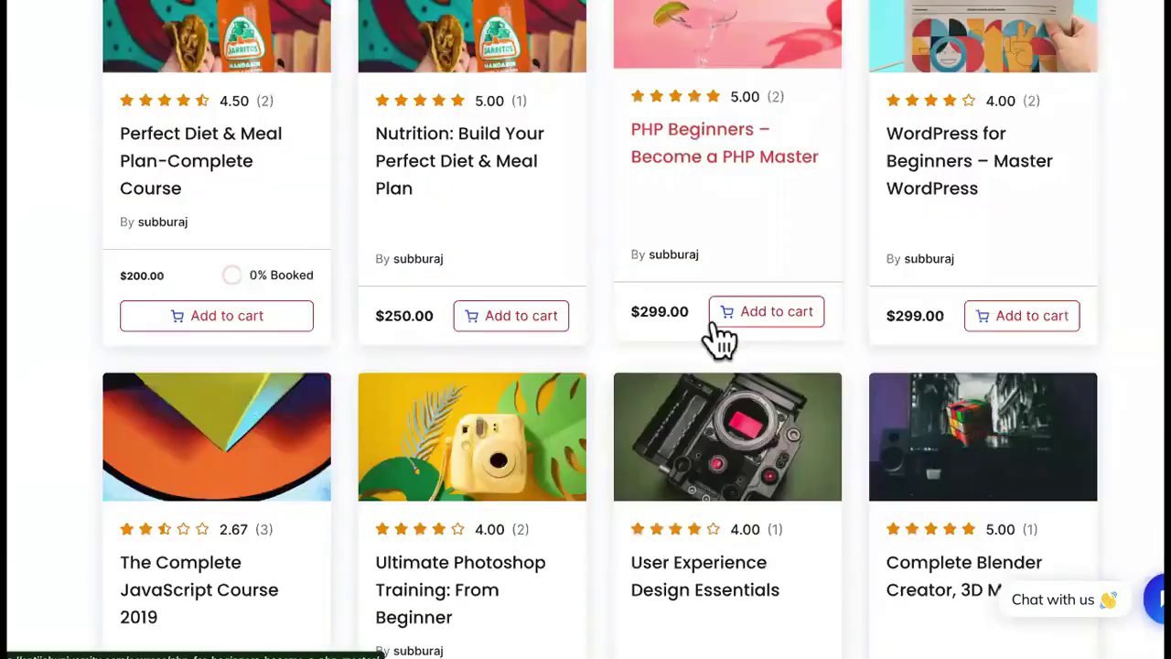
pyautogui.scroll(-3, 714, 322)
pyautogui.scroll(-1, 719, 338)
pyautogui.scroll(5, 719, 338)
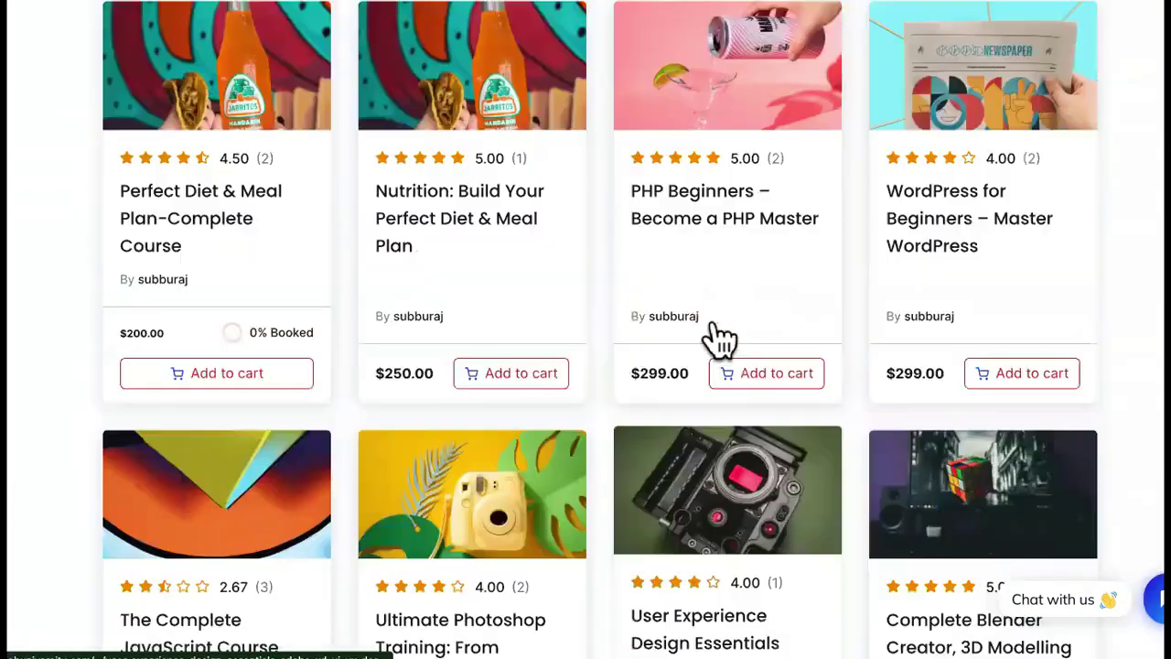
pyautogui.scroll(3, 719, 339)
pyautogui.scroll(8, 719, 336)
pyautogui.scroll(3, 718, 339)
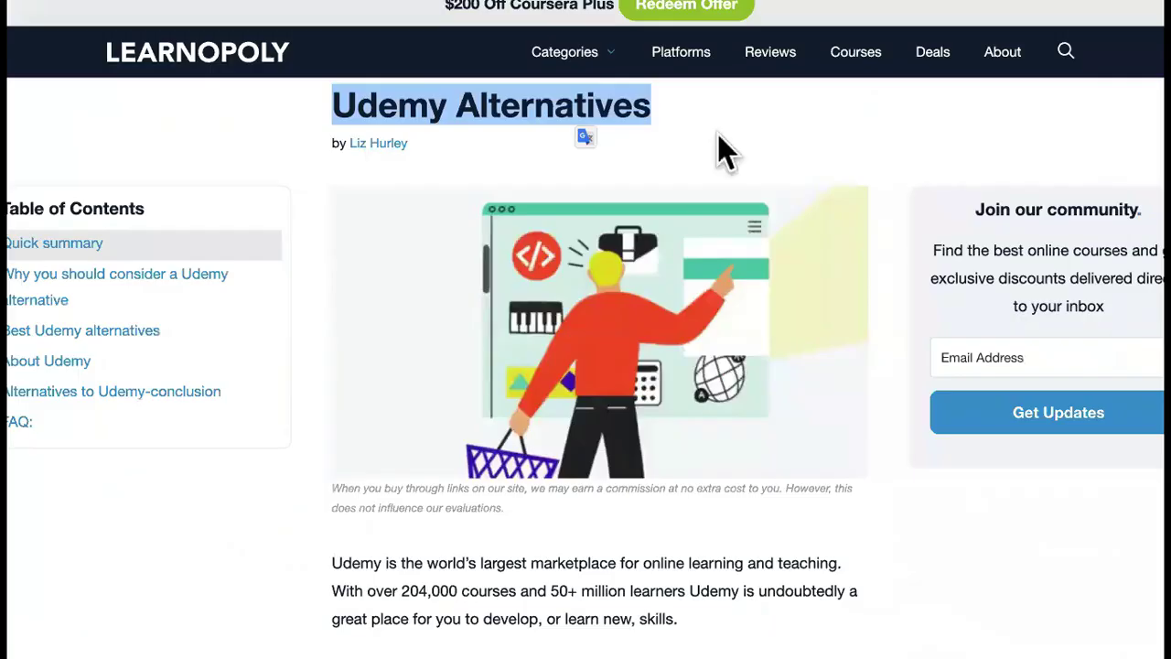
pyautogui.scroll(-3, 717, 138)
pyautogui.scroll(-6, 717, 138)
pyautogui.scroll(-5, 717, 137)
pyautogui.scroll(-5, 717, 138)
pyautogui.scroll(-5, 717, 137)
pyautogui.scroll(-5, 717, 137)
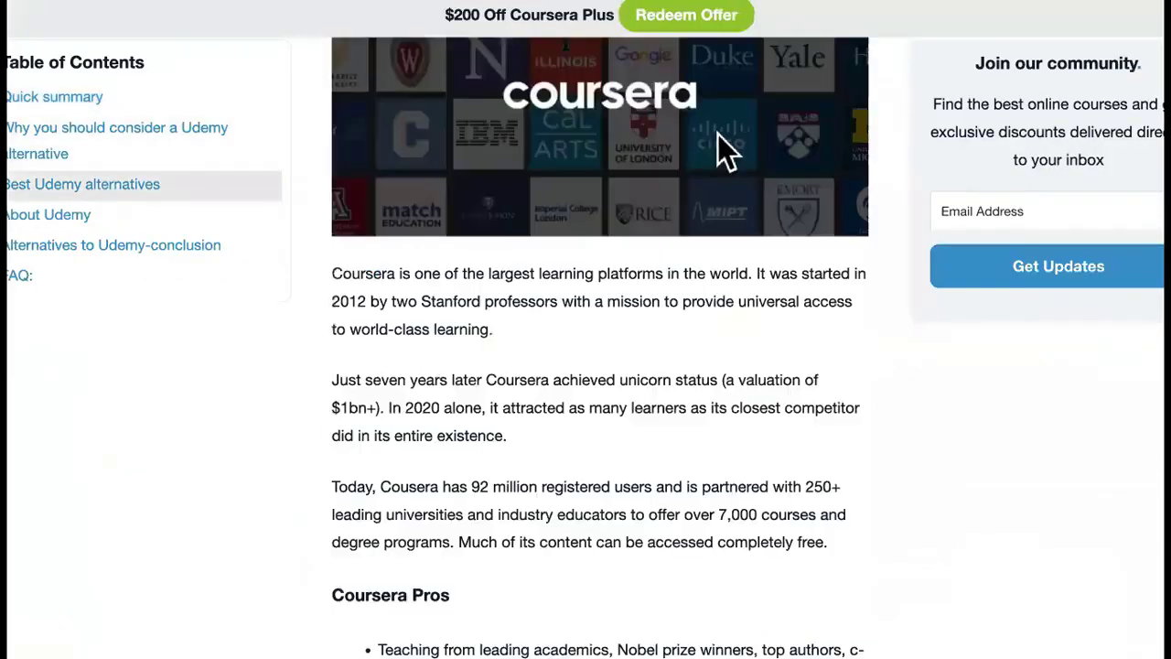
pyautogui.scroll(-1, 718, 133)
pyautogui.scroll(15, 717, 133)
pyautogui.scroll(3, 717, 133)
pyautogui.scroll(5, 717, 133)
pyautogui.scroll(5, 713, 119)
pyautogui.scroll(5, 675, 27)
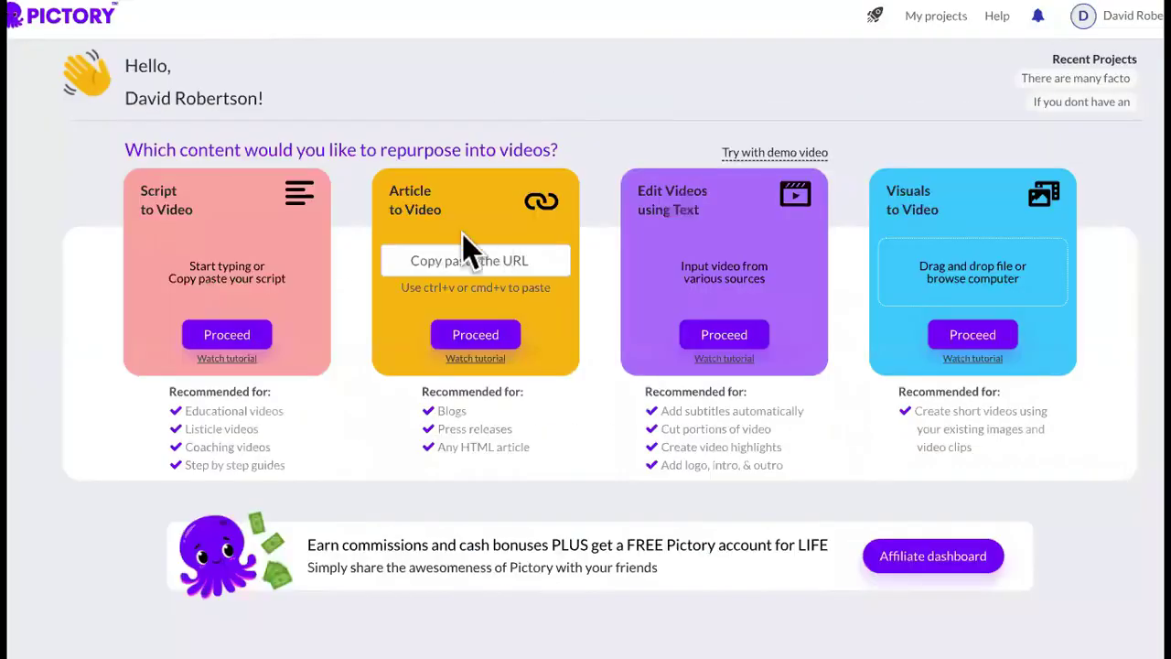
pyautogui.click(229, 334)
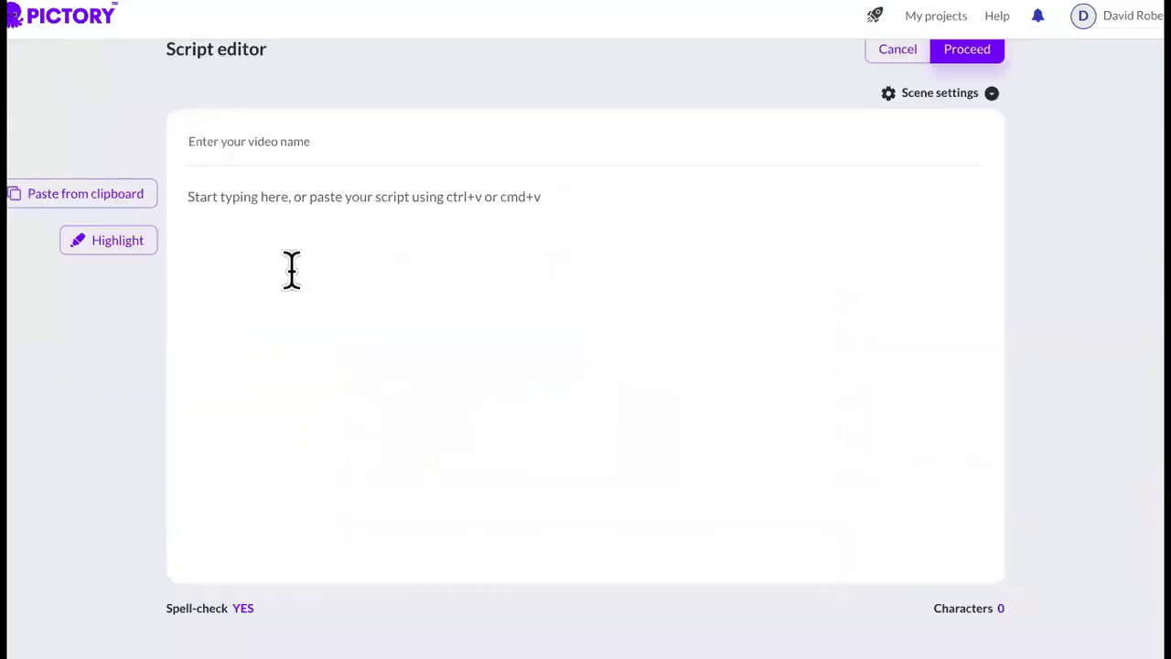
pyautogui.click(370, 243)
pyautogui.hotkey('ctrl', 'v')
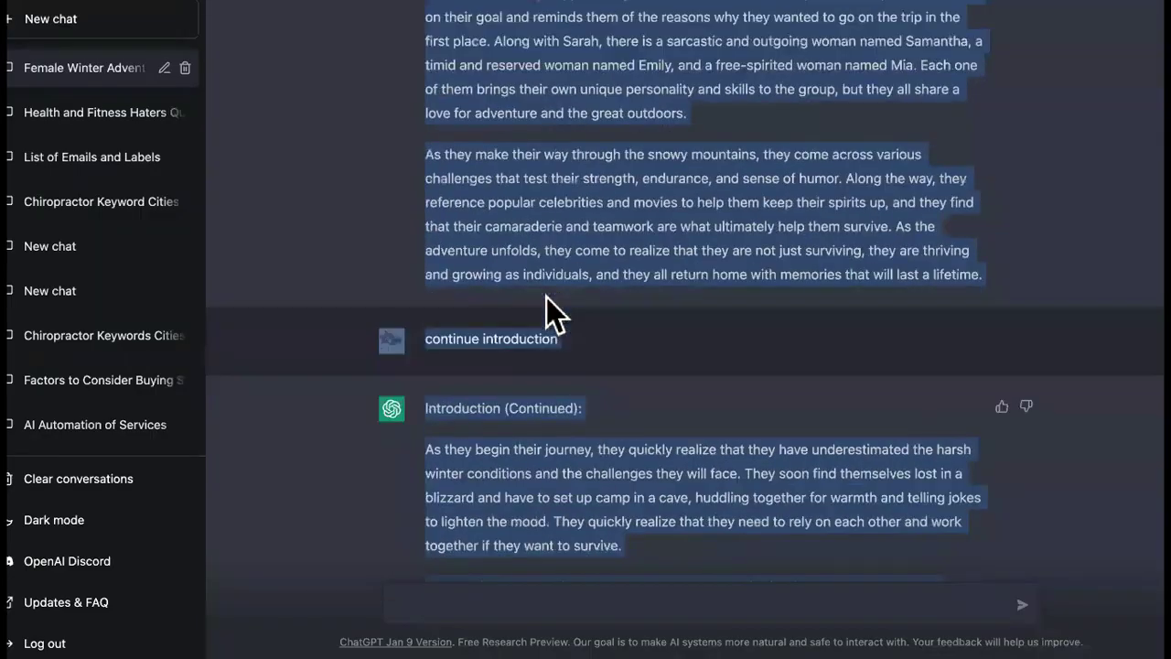
pyautogui.scroll(-5, 546, 296)
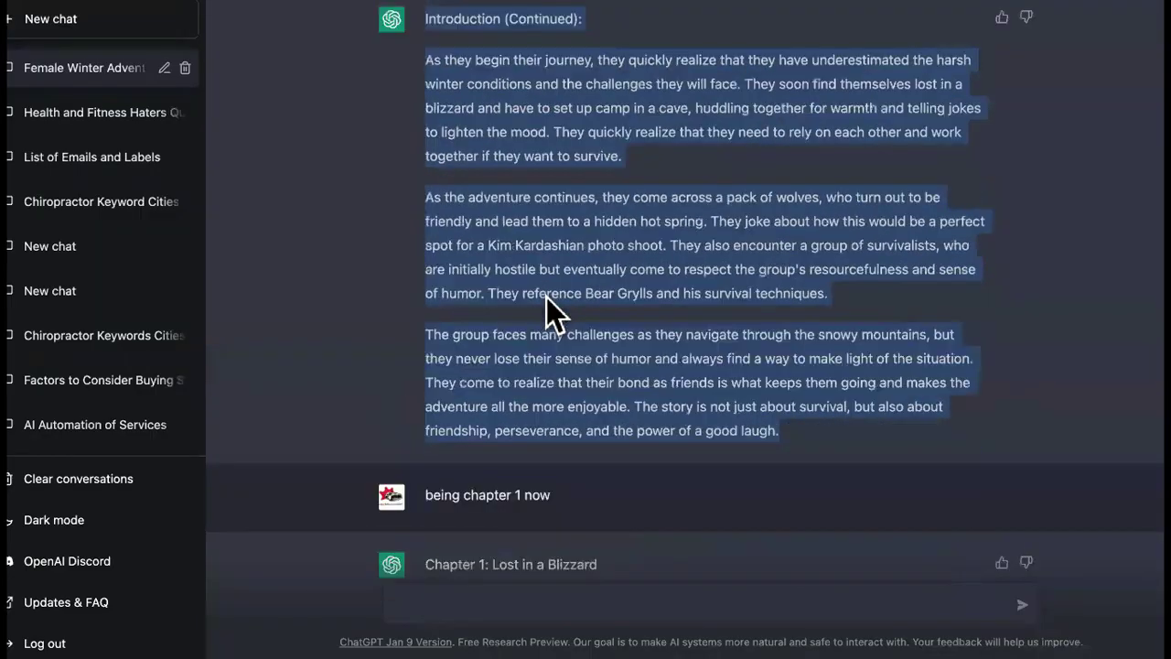
# Send ChatGPT 'continue chapter 1' after the finished Lost in a Blizzard chapter
pyautogui.scroll(-5, 556, 311)
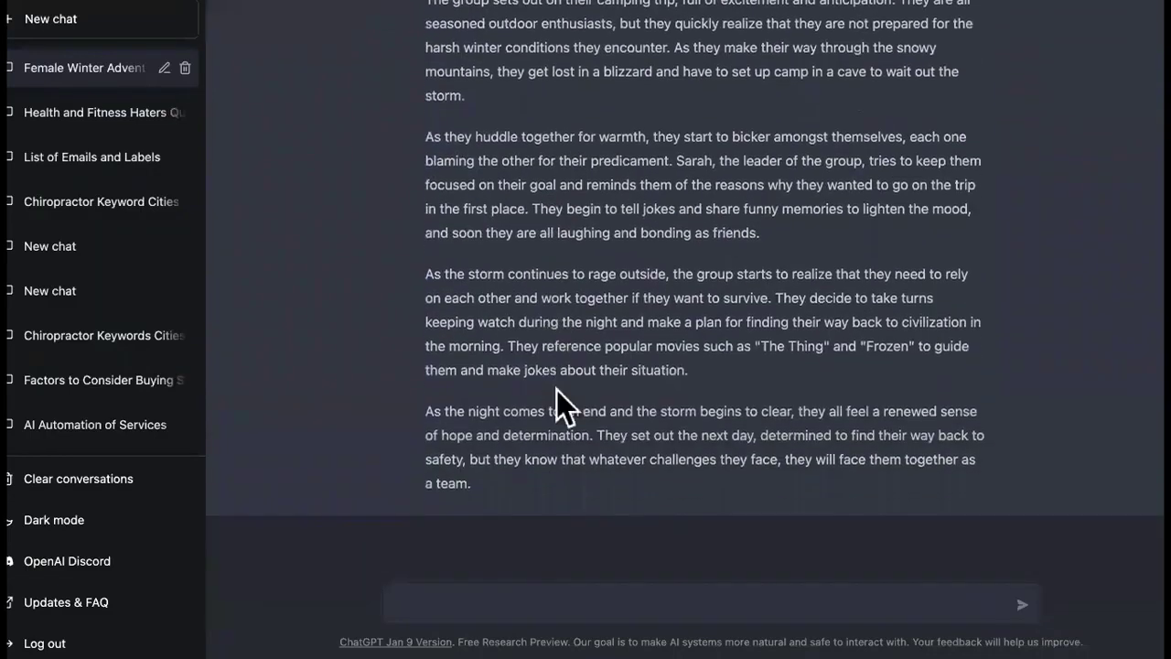
pyautogui.click(573, 596)
pyautogui.write('continue chapter 1')
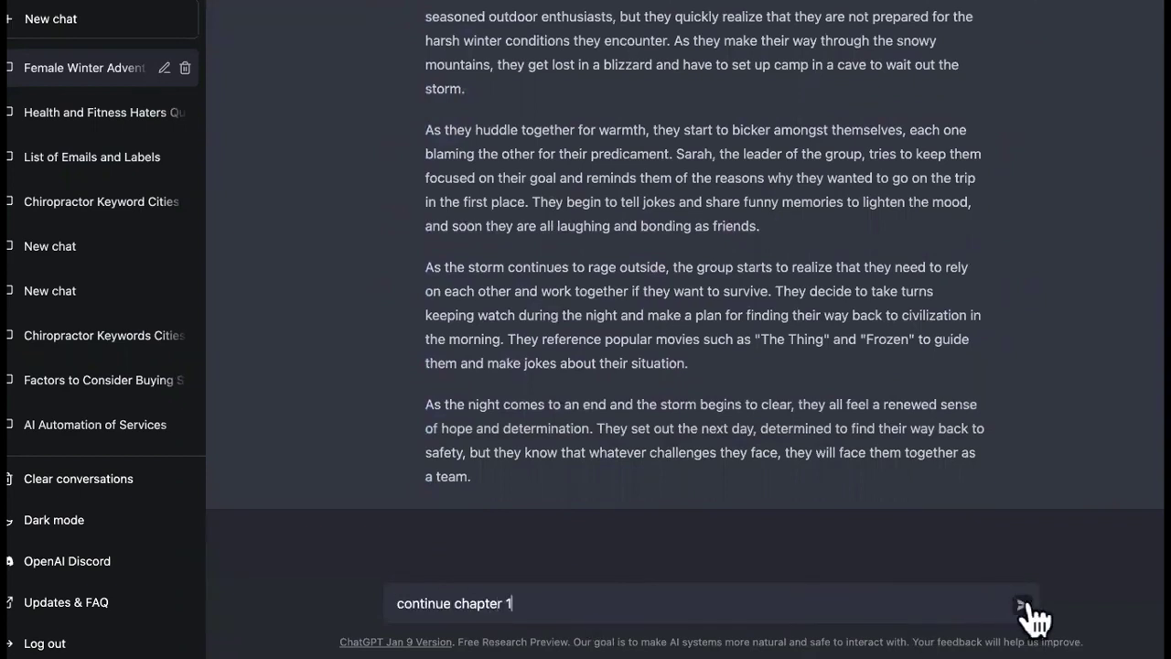
pyautogui.click(1022, 605)
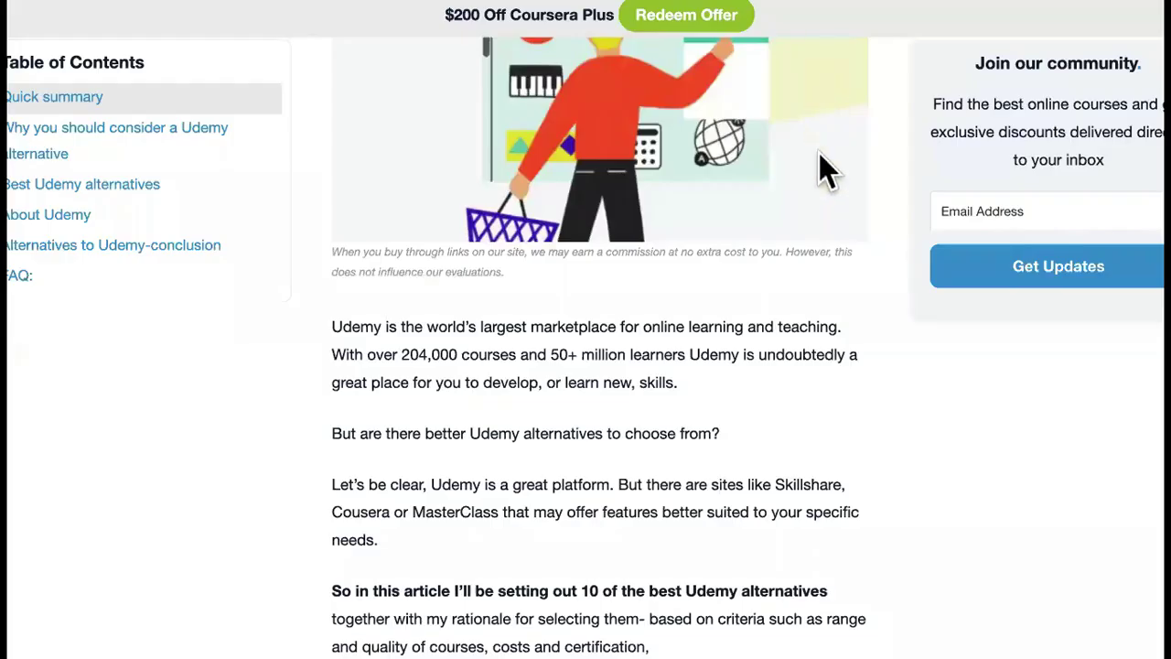
pyautogui.scroll(-2, 818, 156)
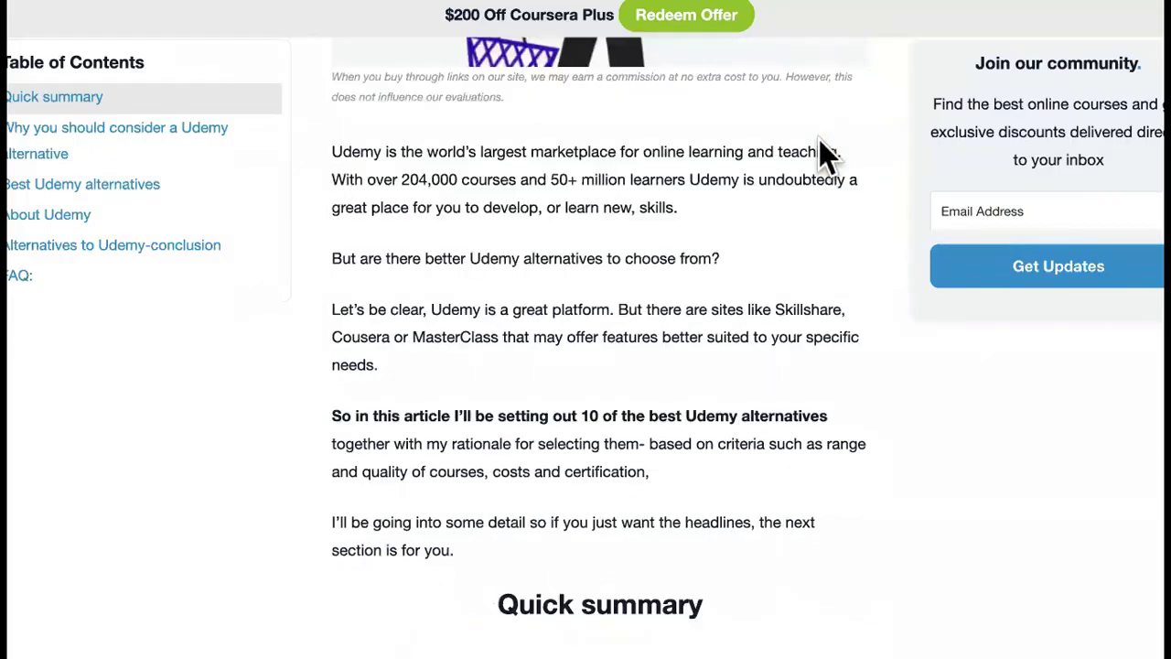
pyautogui.scroll(-3, 819, 142)
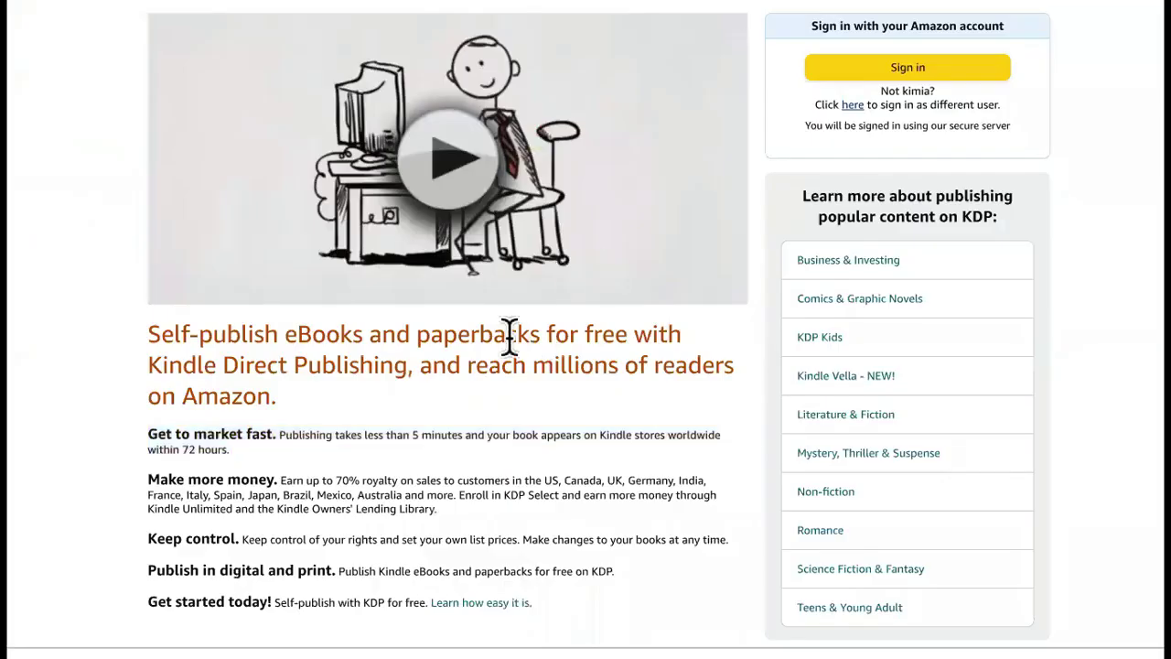
pyautogui.tripleClick(509, 334)
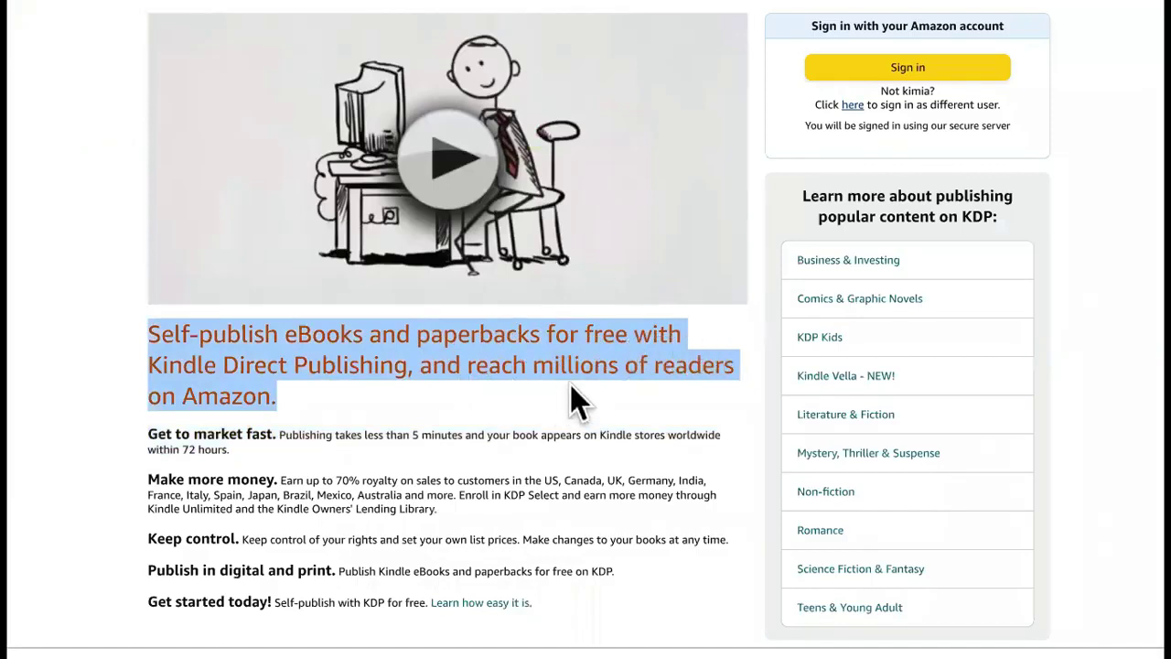
pyautogui.scroll(-2, 586, 394)
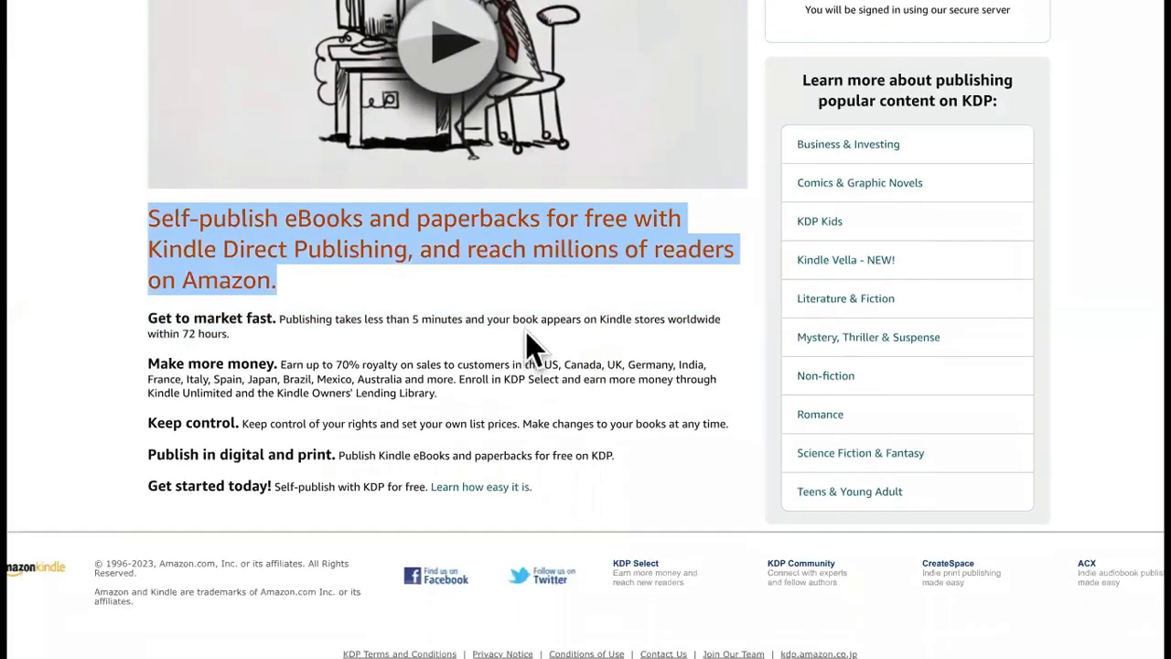
pyautogui.tripleClick(526, 316)
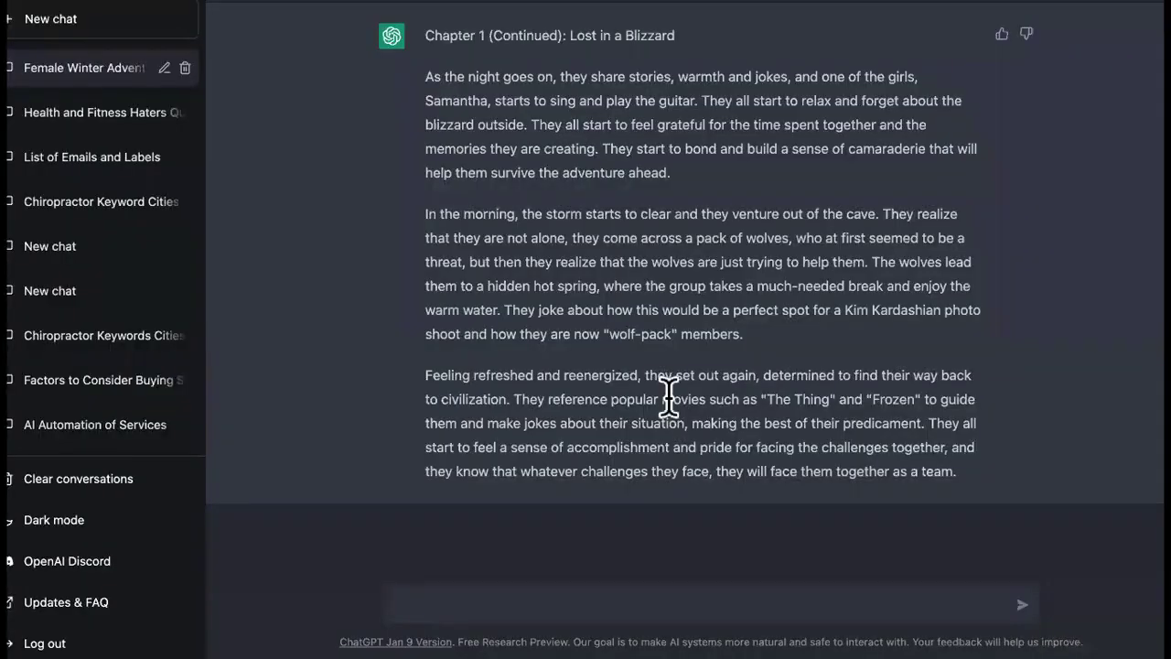
pyautogui.scroll(5, 667, 391)
pyautogui.scroll(10, 667, 396)
pyautogui.scroll(-10, 668, 397)
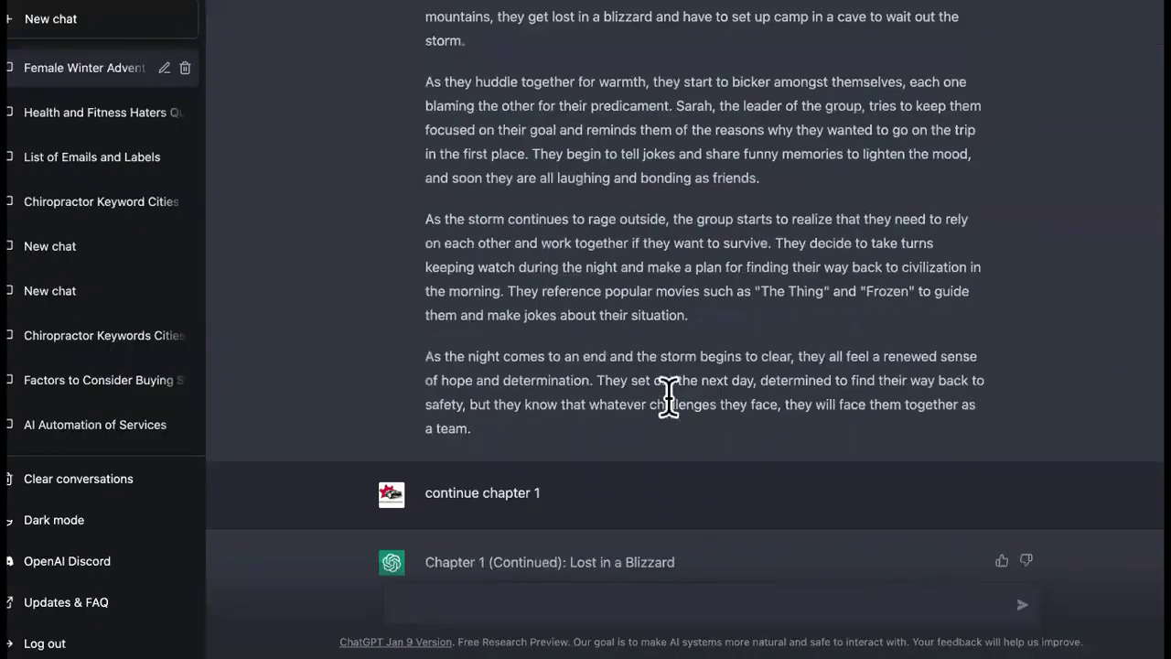
pyautogui.scroll(-5, 668, 396)
pyautogui.scroll(2, 668, 396)
pyautogui.scroll(10, 668, 396)
pyautogui.scroll(10, 668, 396)
pyautogui.scroll(-3, 668, 396)
pyautogui.scroll(-10, 668, 396)
pyautogui.scroll(-3, 668, 396)
pyautogui.scroll(-2, 668, 396)
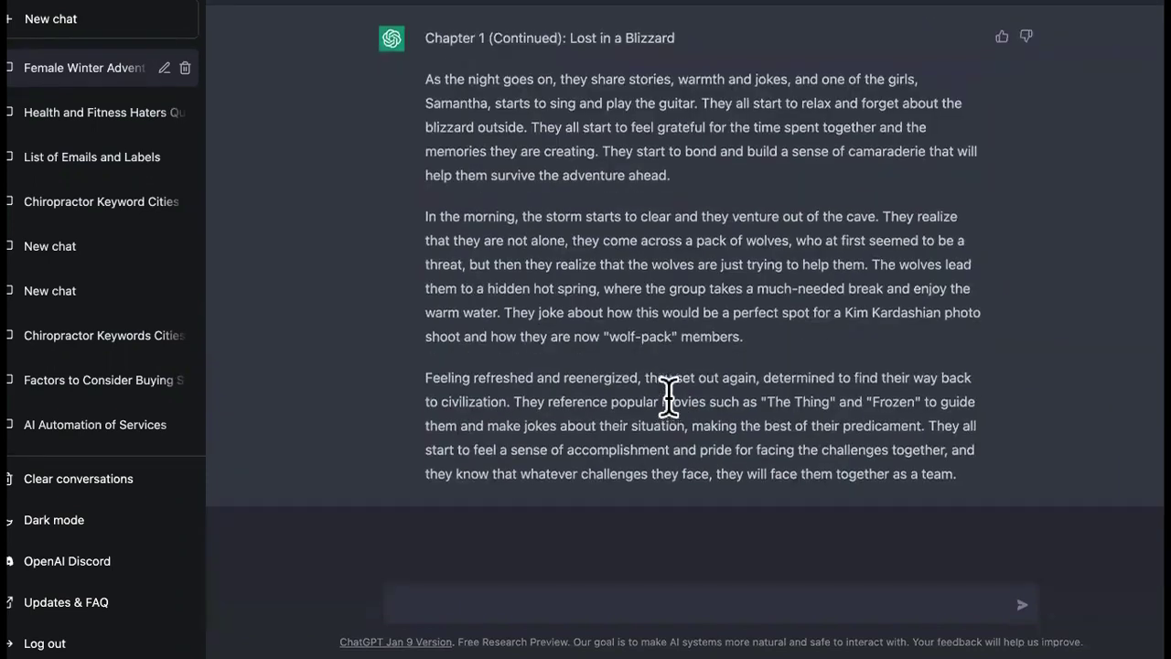
pyautogui.scroll(10, 667, 396)
pyautogui.scroll(10, 668, 396)
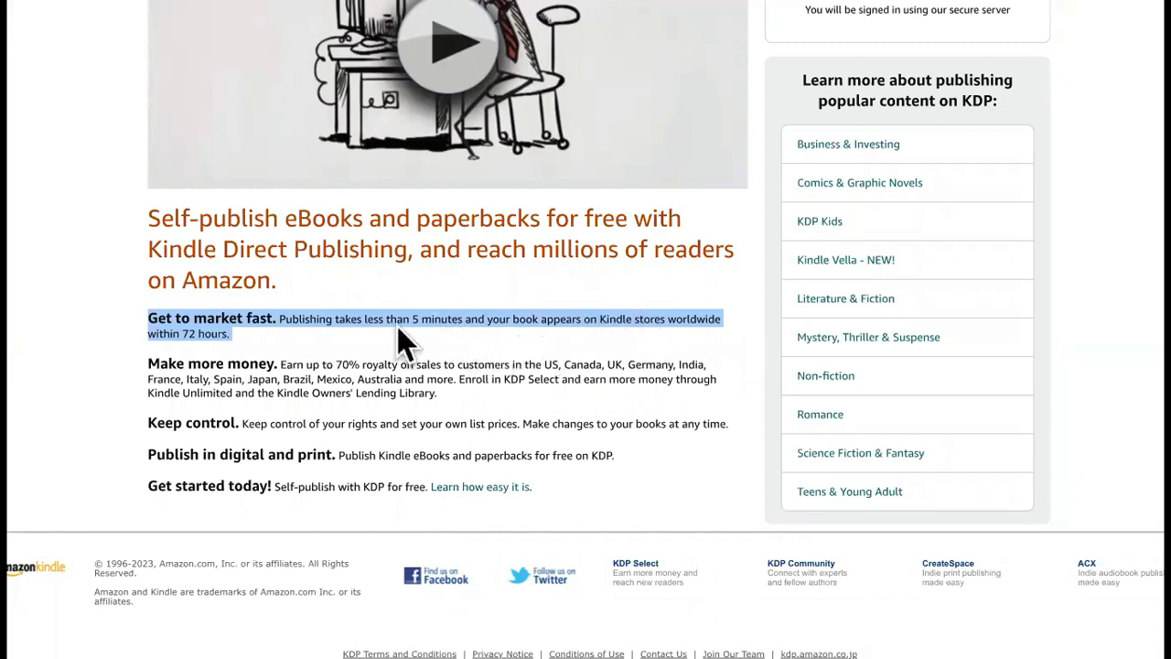
pyautogui.tripleClick(462, 375)
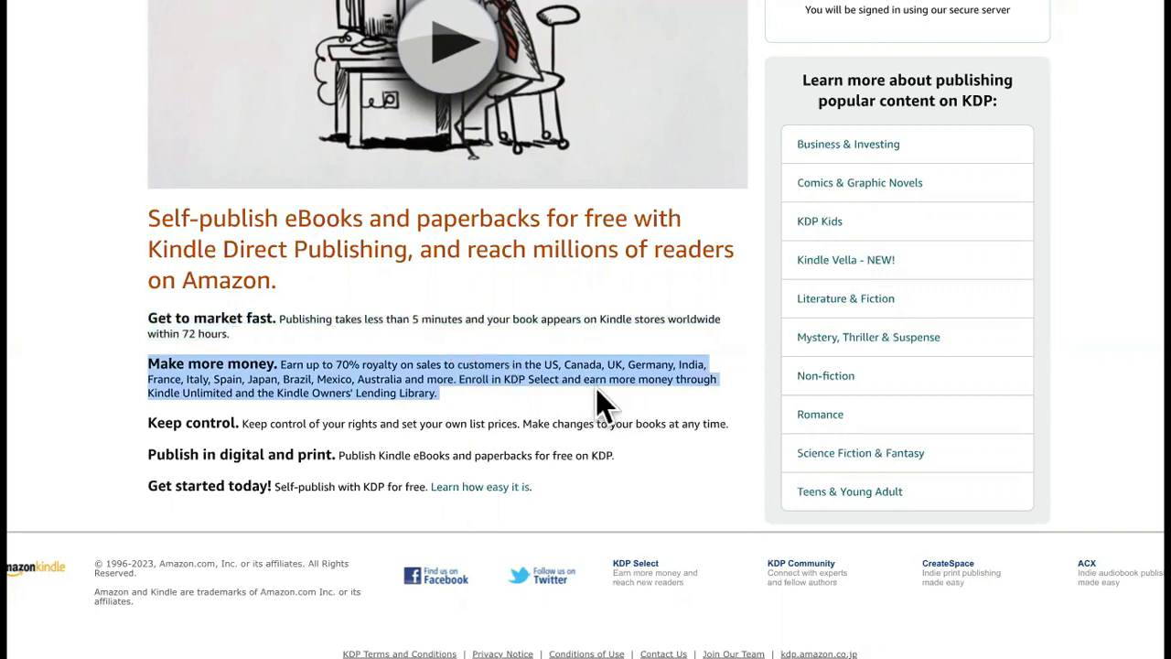
pyautogui.tripleClick(550, 423)
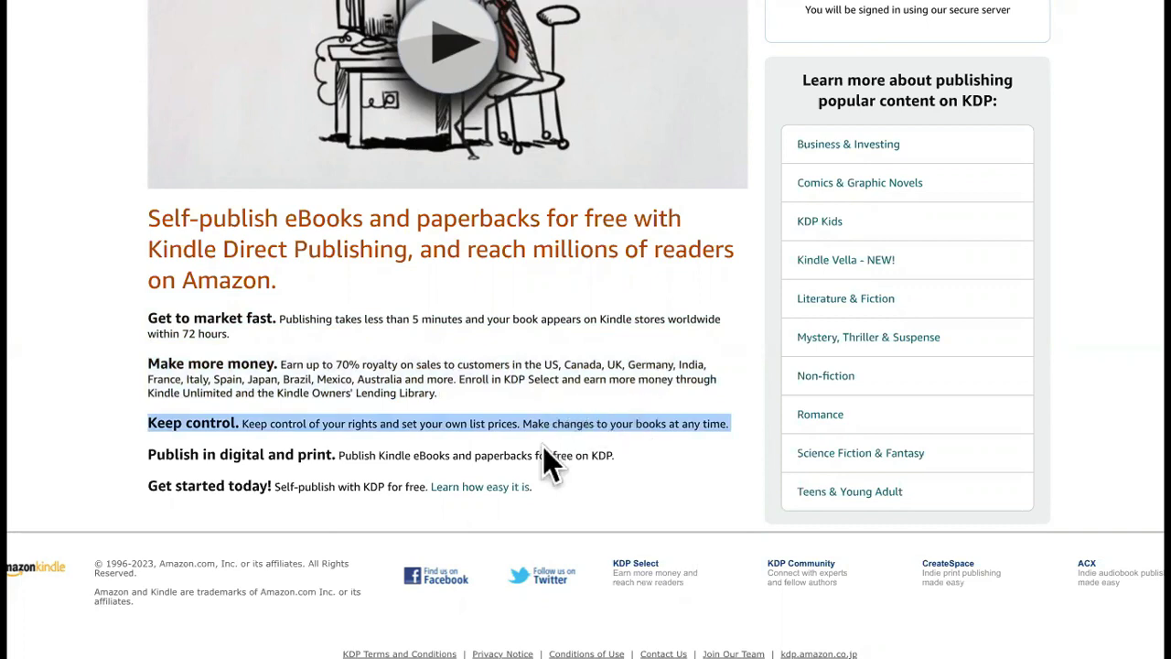
pyautogui.tripleClick(543, 453)
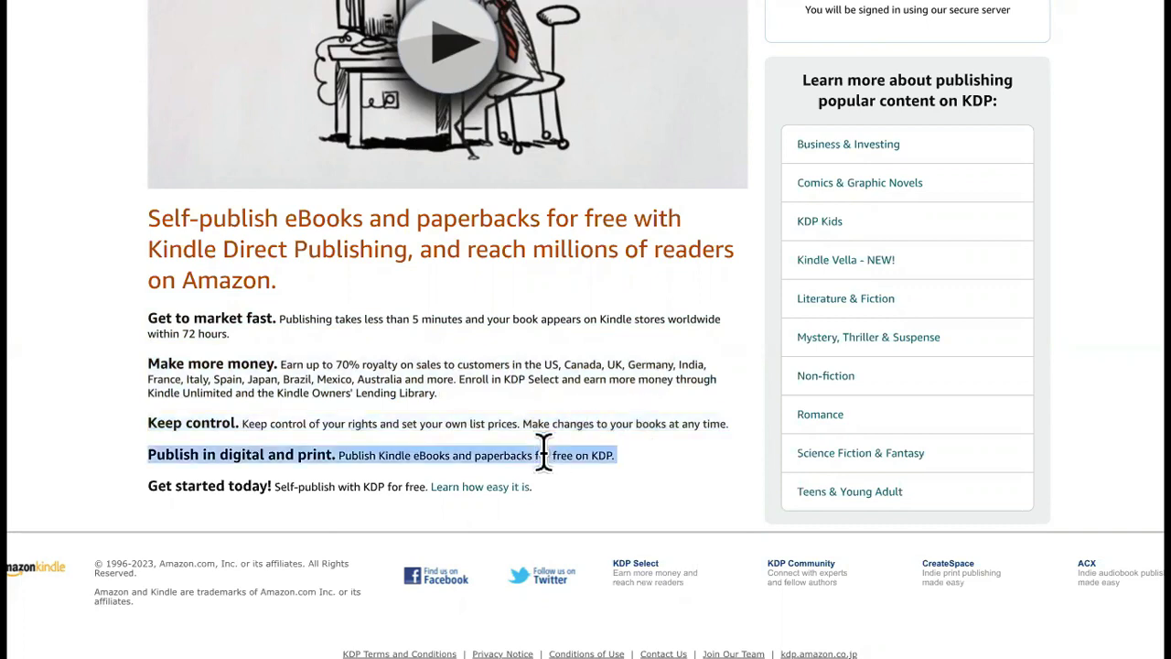
pyautogui.scroll(1, 629, 473)
pyautogui.scroll(2, 632, 473)
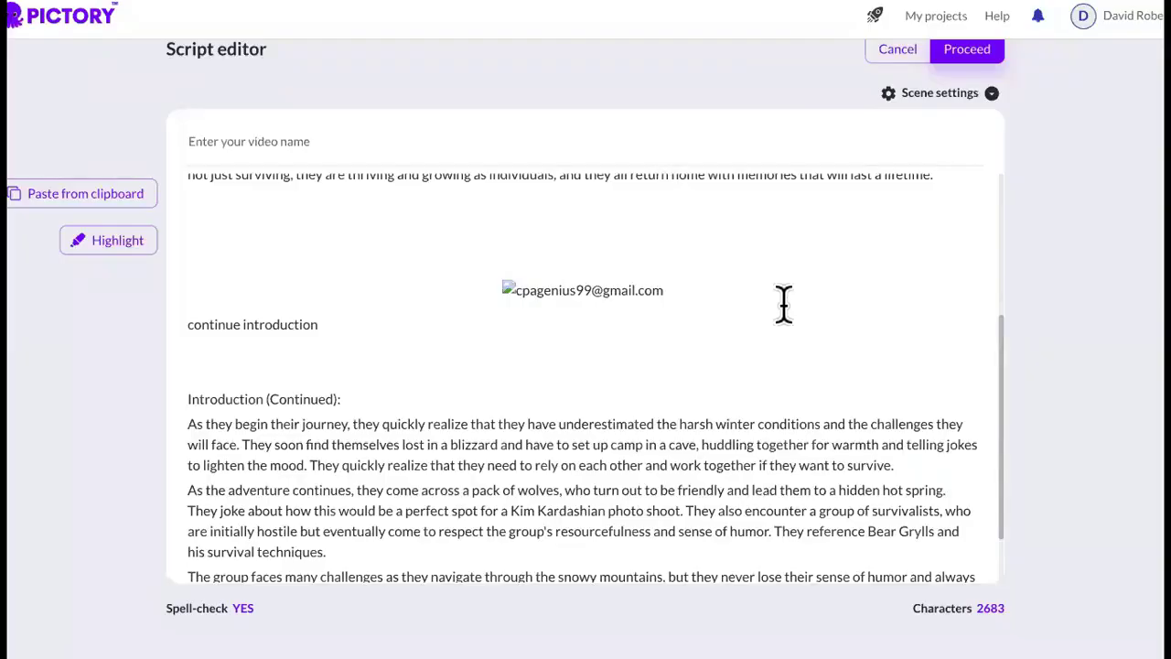
# Delete the broken image above 'continue introduction' and review the whole 2683-character script
pyautogui.scroll(3, 784, 305)
pyautogui.scroll(-4, 784, 306)
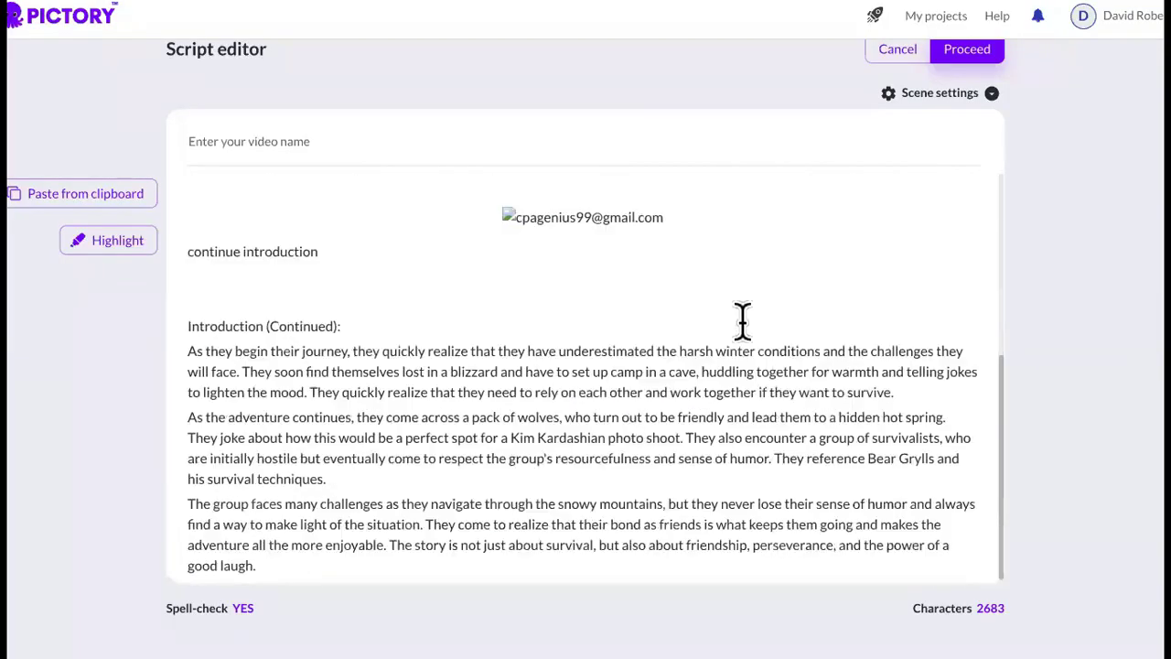
pyautogui.click(499, 216)
pyautogui.scroll(3, 499, 216)
pyautogui.press('Delete')
pyautogui.scroll(2, 585, 366)
pyautogui.scroll(-3, 585, 366)
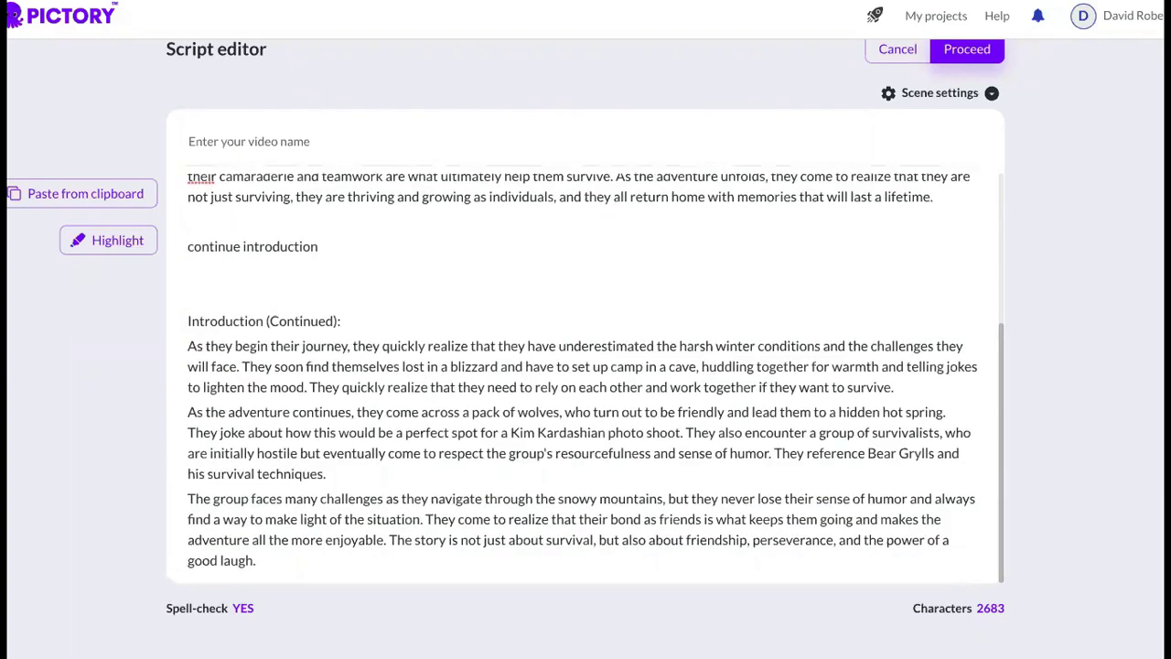
pyautogui.scroll(3, 585, 365)
pyautogui.scroll(-3, 585, 366)
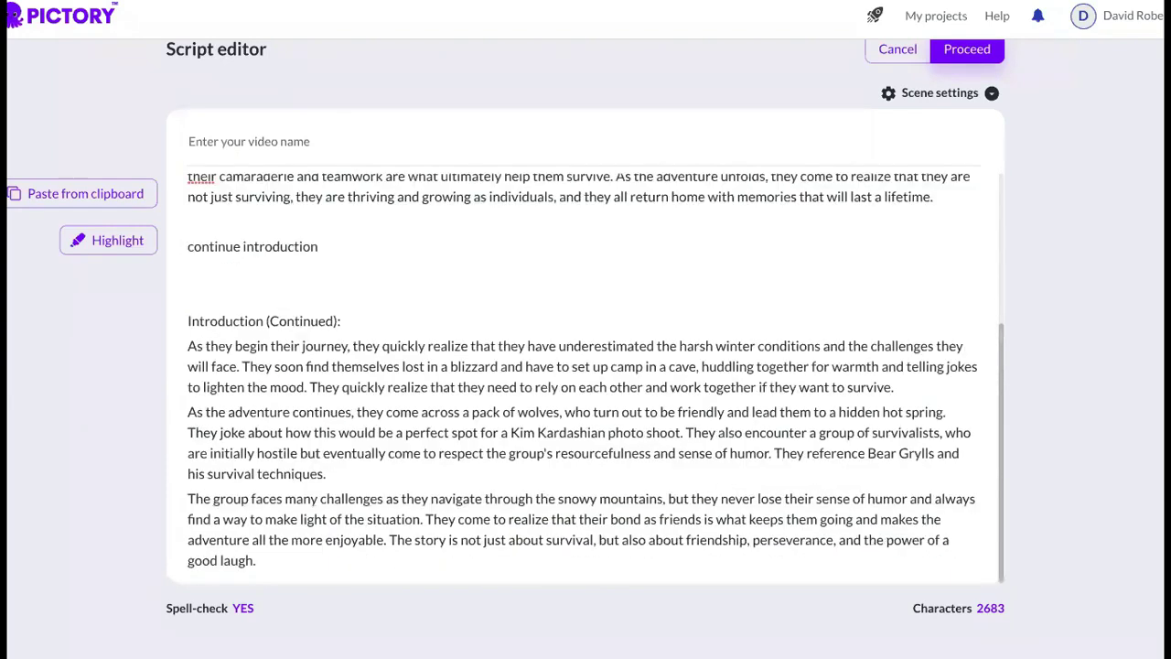
# Move from the script to templates and build the storyboard with the Corporate template
pyautogui.click(955, 55)
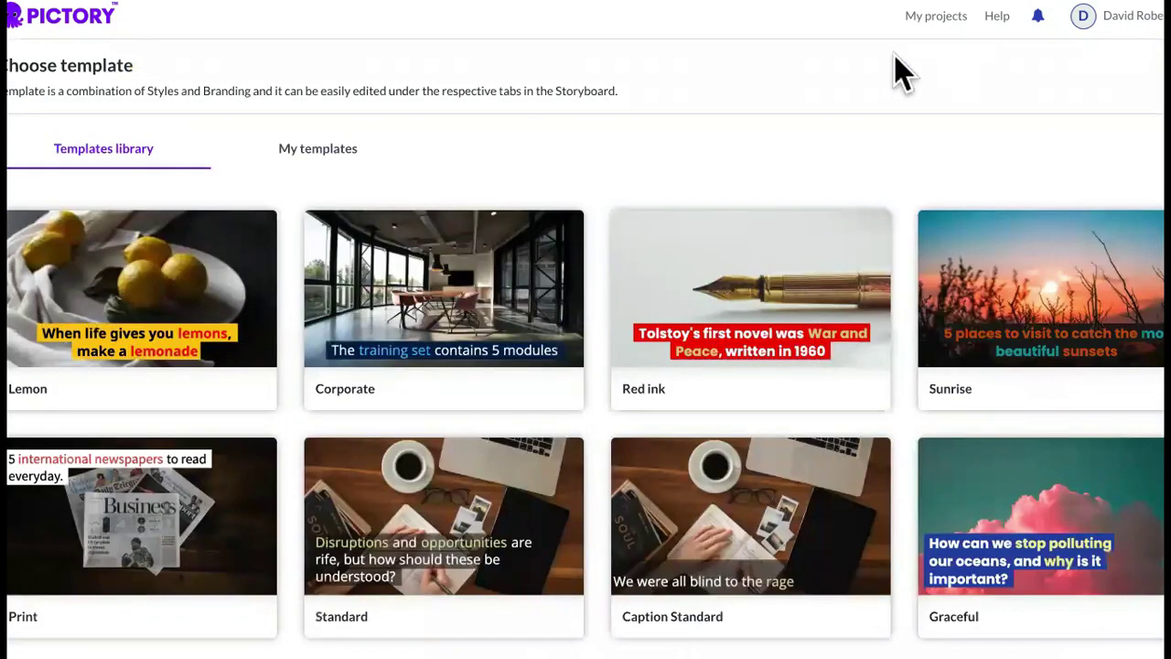
pyautogui.click(519, 396)
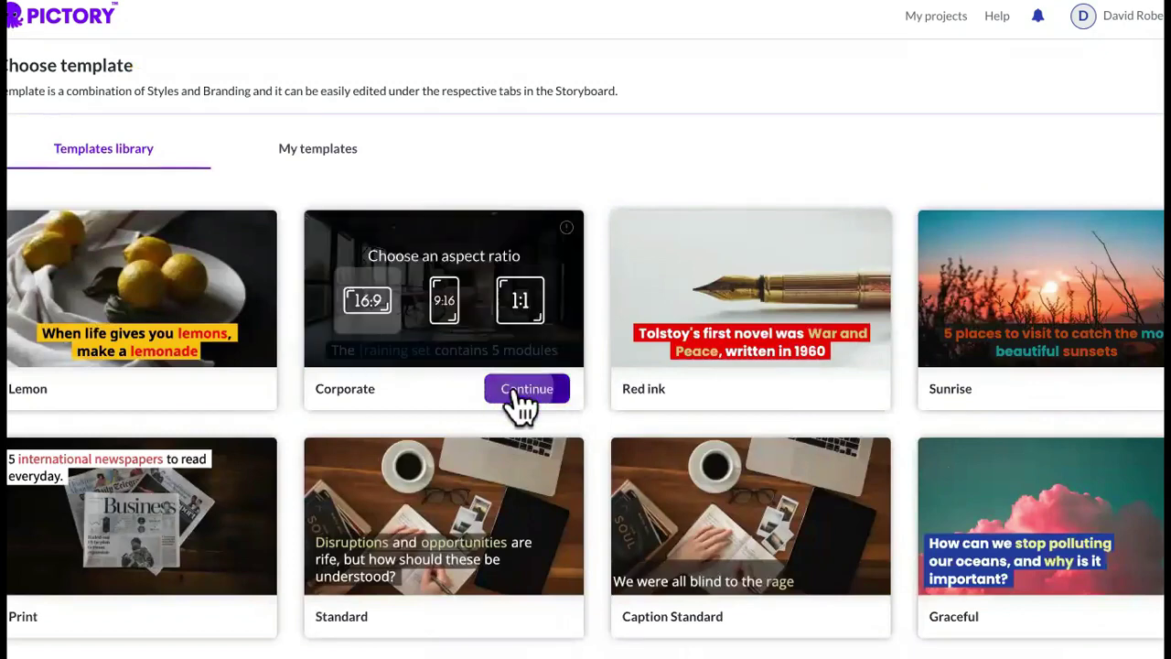
pyautogui.click(517, 388)
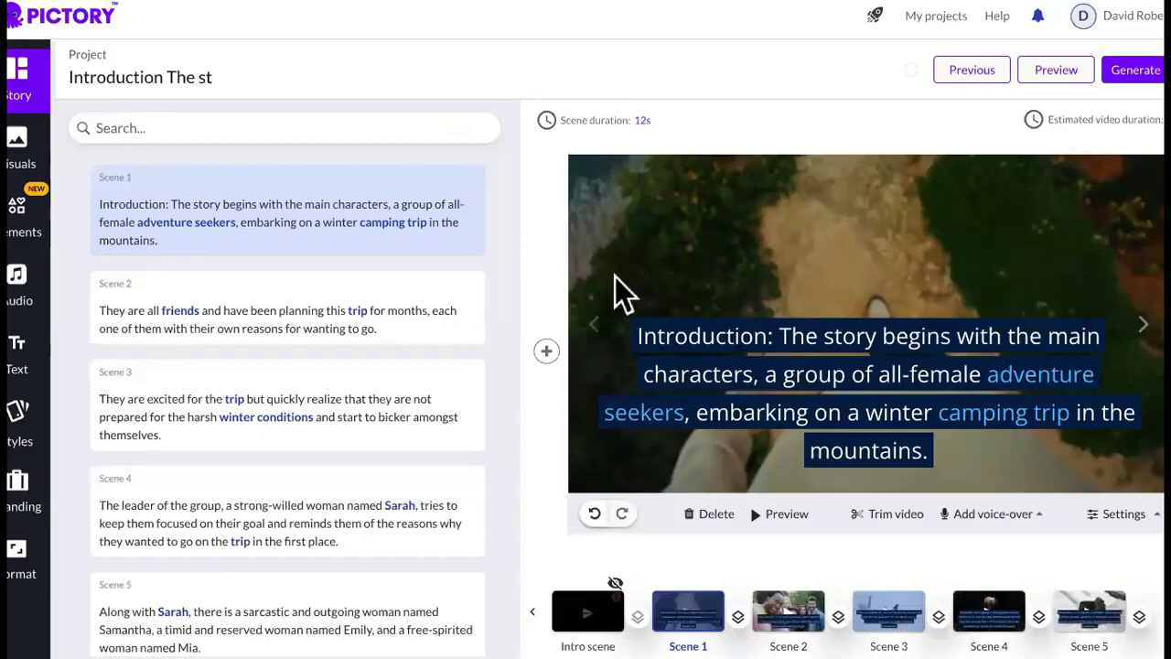
# Browse the later storyboard scenes, check scene duration timing, then preview Scene 2
pyautogui.scroll(-3, 506, 238)
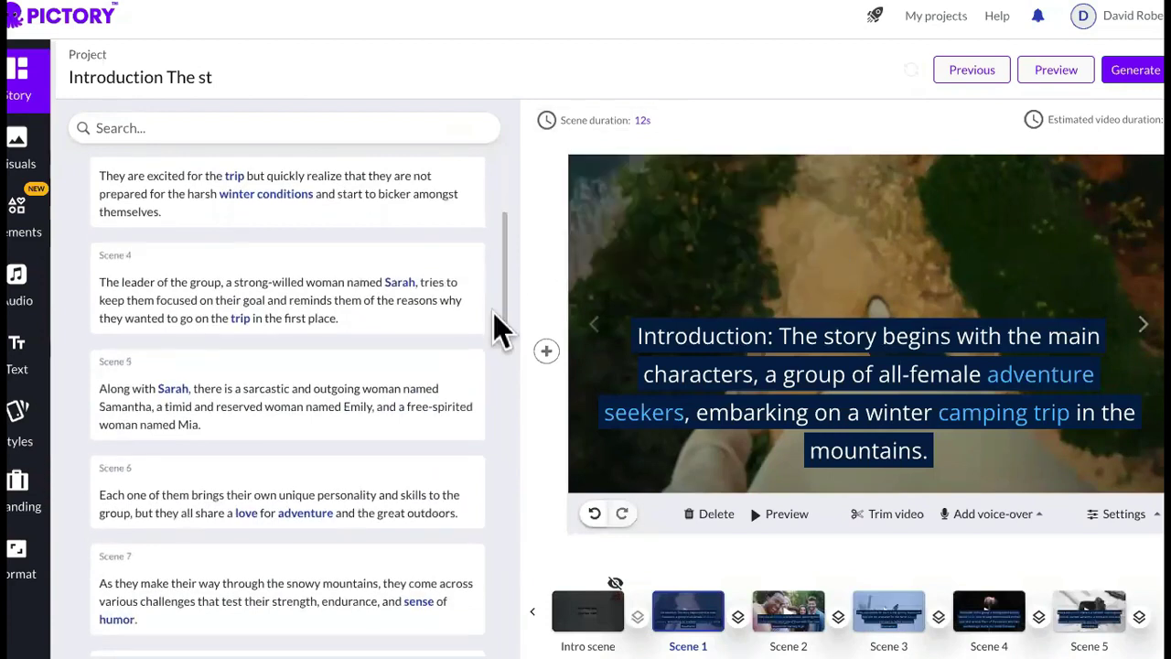
pyautogui.scroll(-4, 473, 397)
pyautogui.scroll(-1, 473, 397)
pyautogui.scroll(-5, 473, 397)
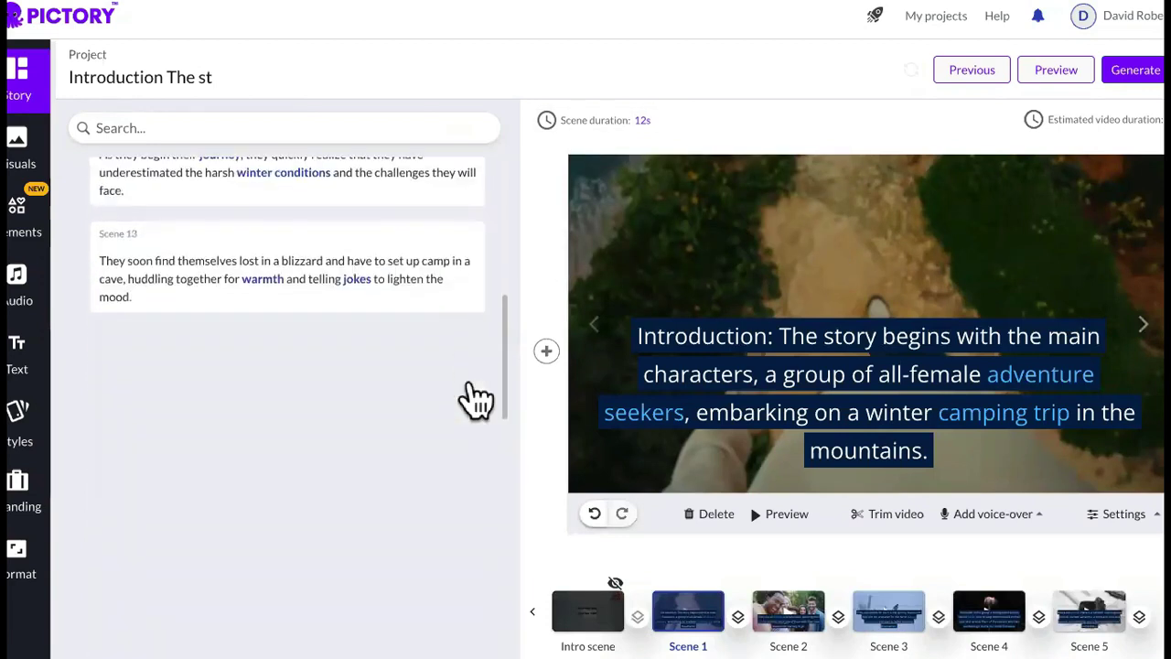
pyautogui.click(562, 121)
pyautogui.click(620, 56)
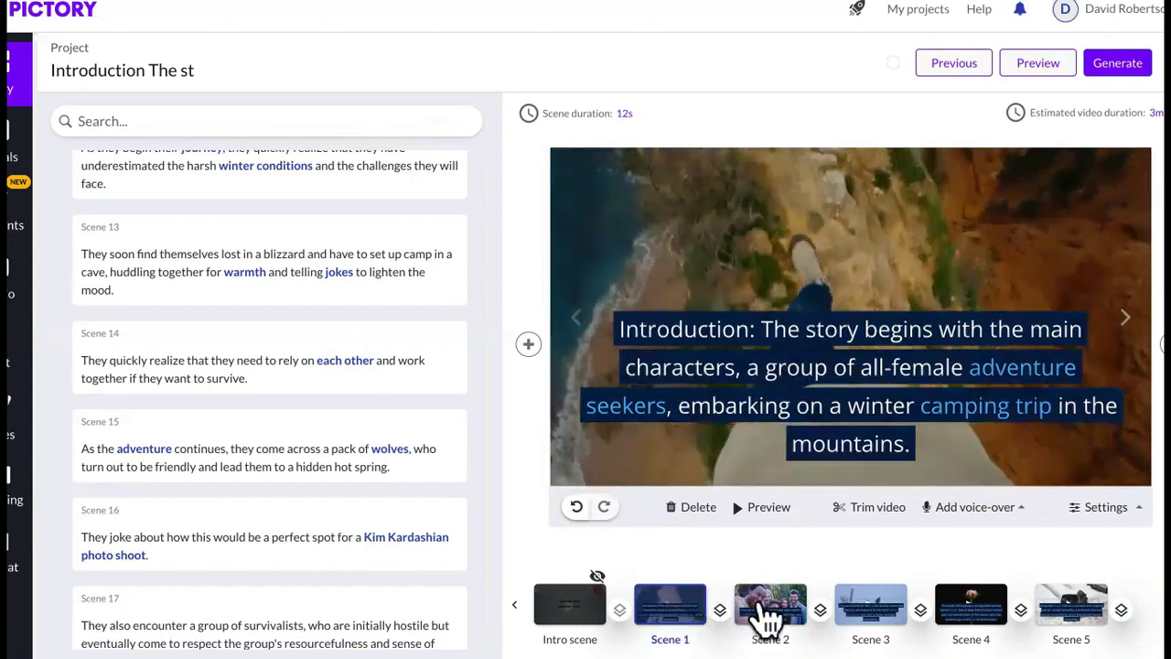
pyautogui.click(764, 614)
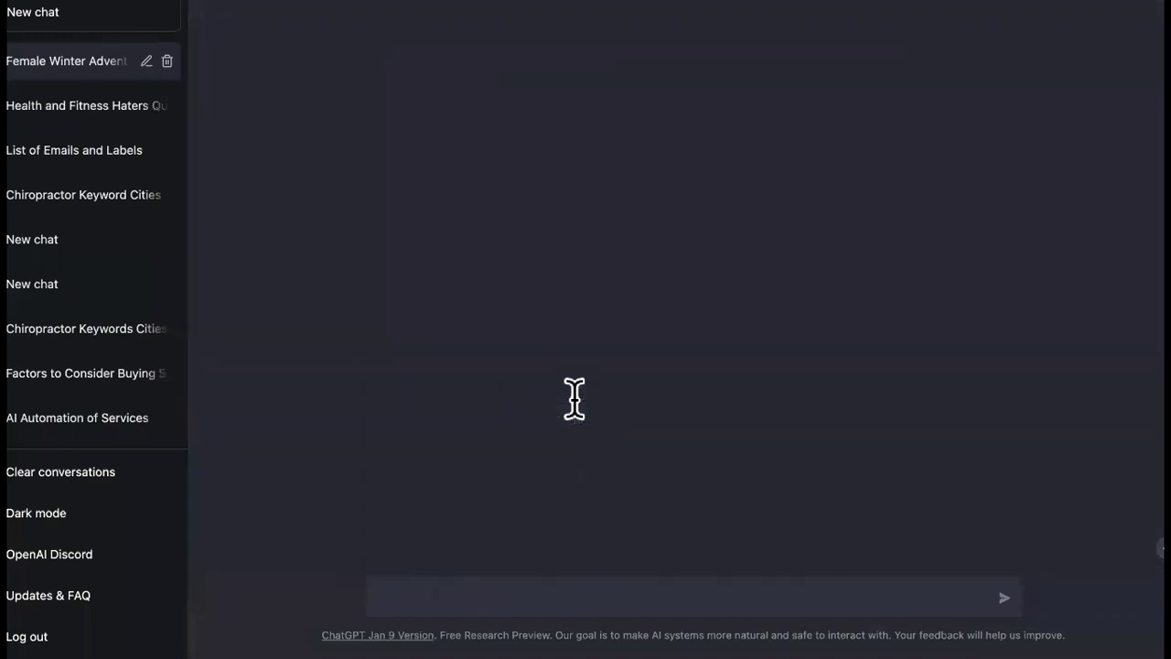
# Scroll through the winter adventure conversation to review the latest continuation
pyautogui.scroll(-3, 575, 398)
pyautogui.scroll(2, 575, 398)
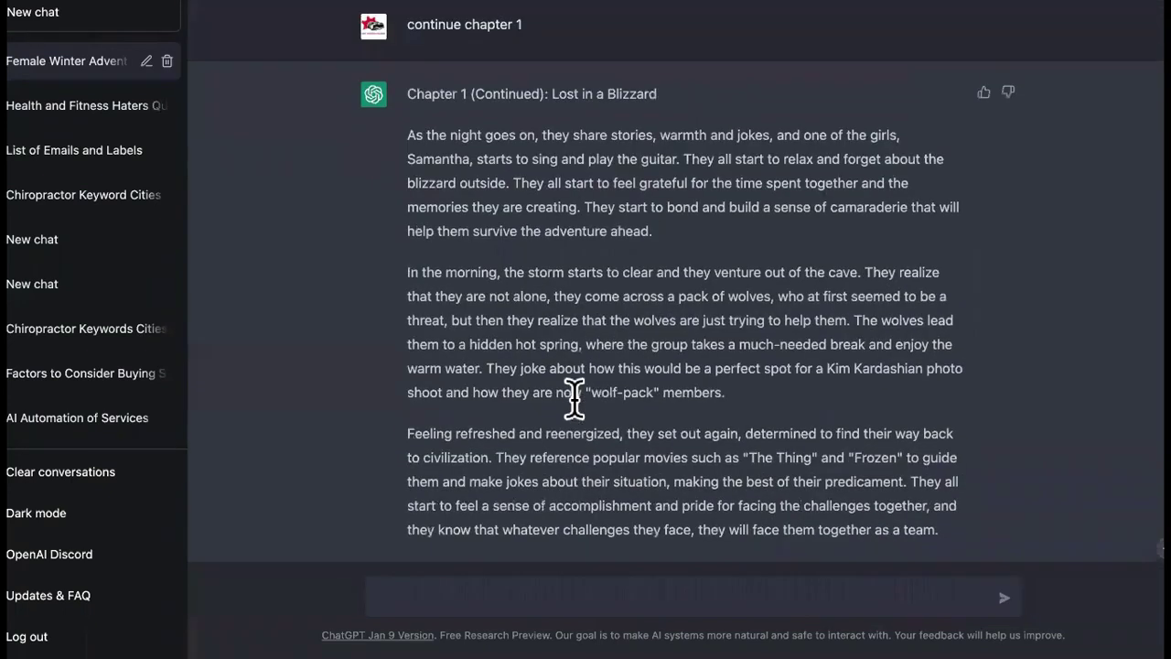
pyautogui.scroll(-1, 574, 398)
pyautogui.scroll(6, 573, 398)
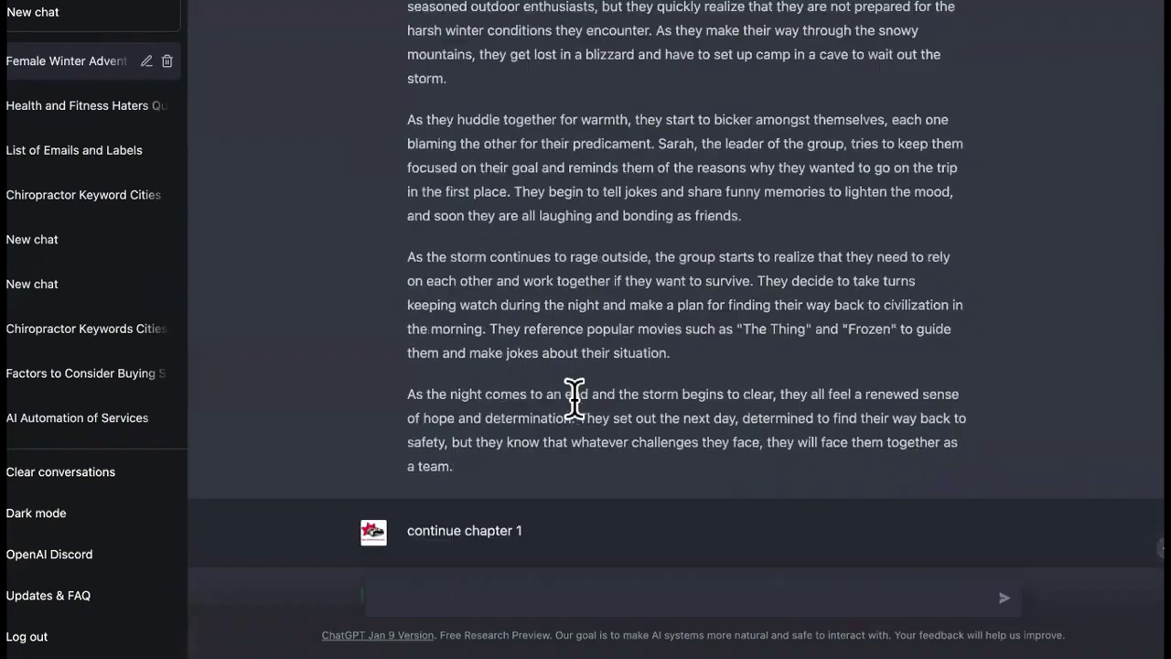
pyautogui.scroll(3, 574, 398)
pyautogui.scroll(-7, 574, 398)
pyautogui.scroll(5, 574, 396)
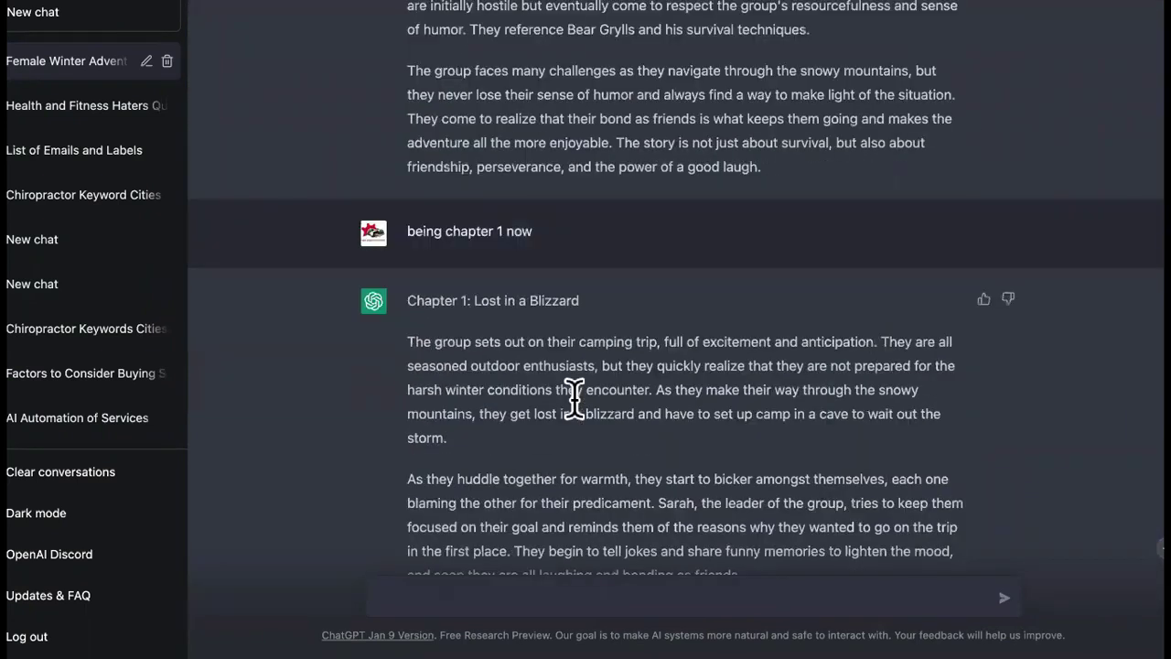
pyautogui.scroll(-4, 574, 396)
# Send another 'continue chapter 1' request, correcting the typo and wrong chapter number
pyautogui.click(584, 601)
pyautogui.write('coni')
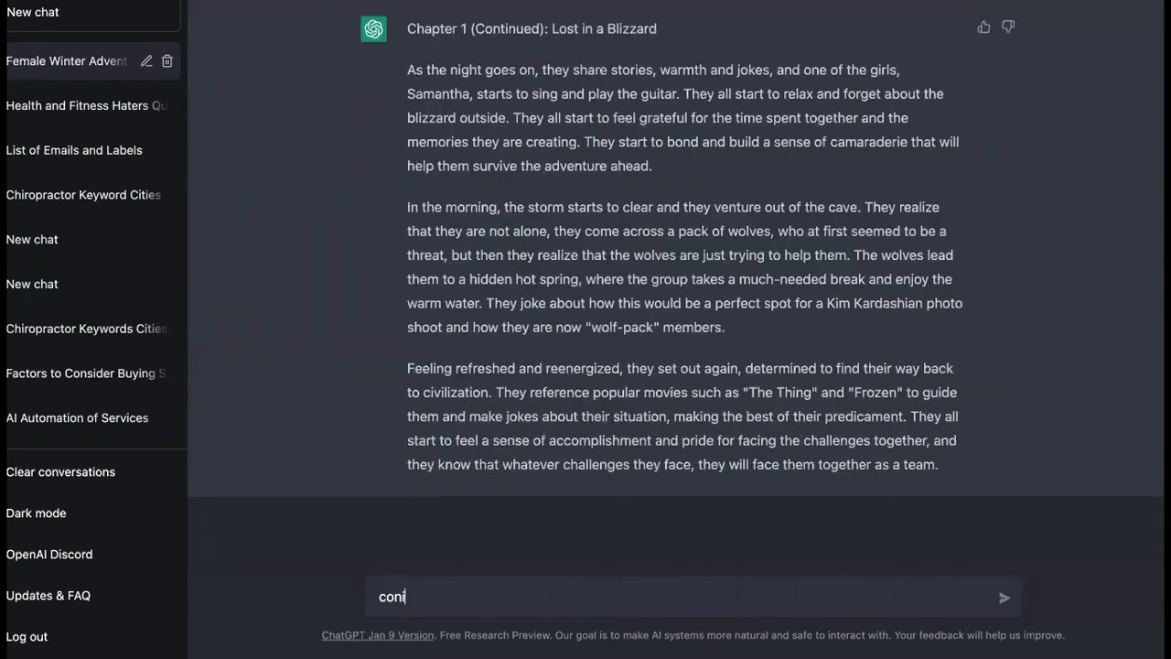
pyautogui.press('BackSpace')
pyautogui.write('tinue chapter 2')
pyautogui.press('BackSpace')
pyautogui.write('1')
pyautogui.click(1005, 599)
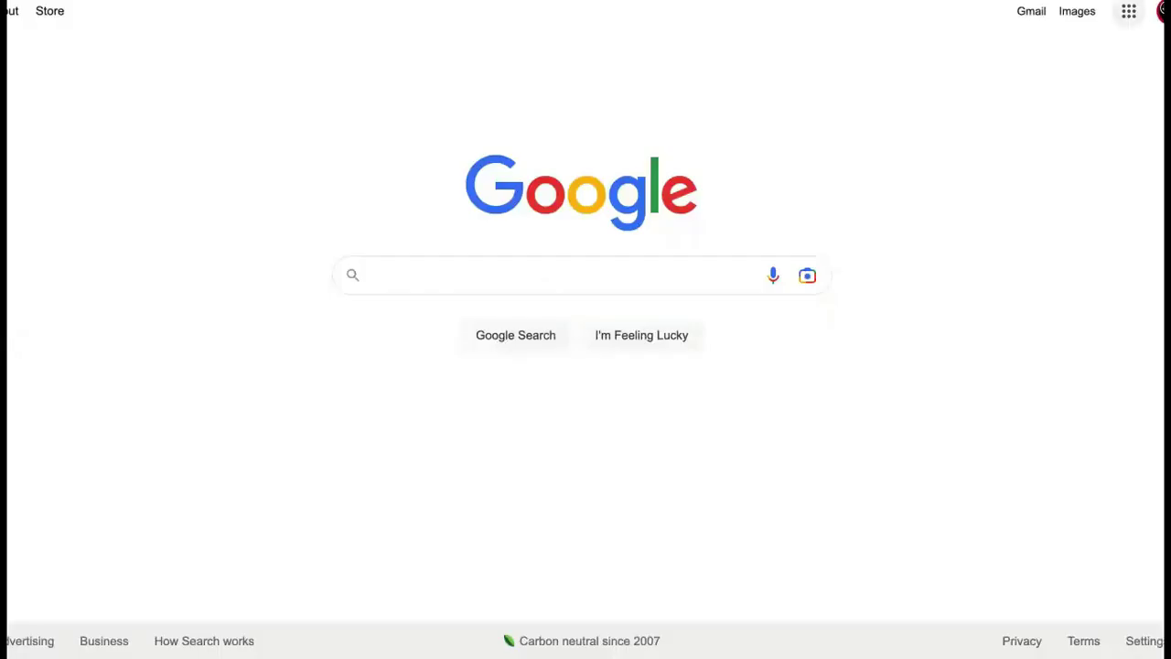
# Go to Google Docs via the Google apps grid and browse its templates and recent documents
pyautogui.click(1129, 10)
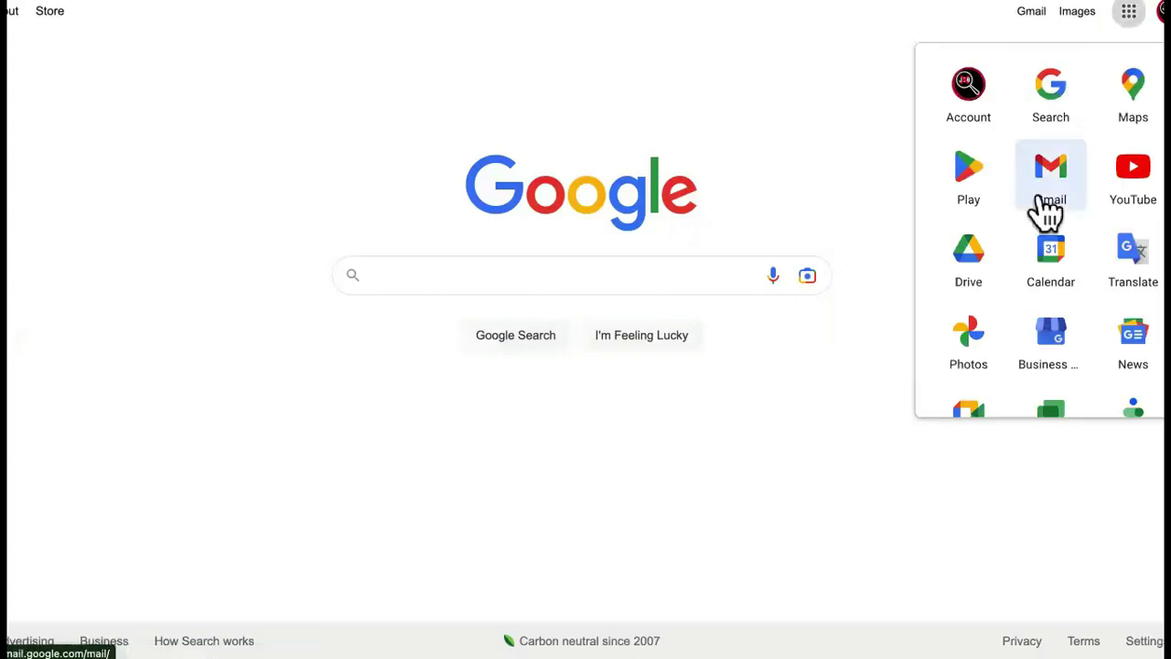
pyautogui.scroll(-2, 1046, 209)
pyautogui.scroll(-2, 1045, 209)
pyautogui.scroll(-1, 1045, 208)
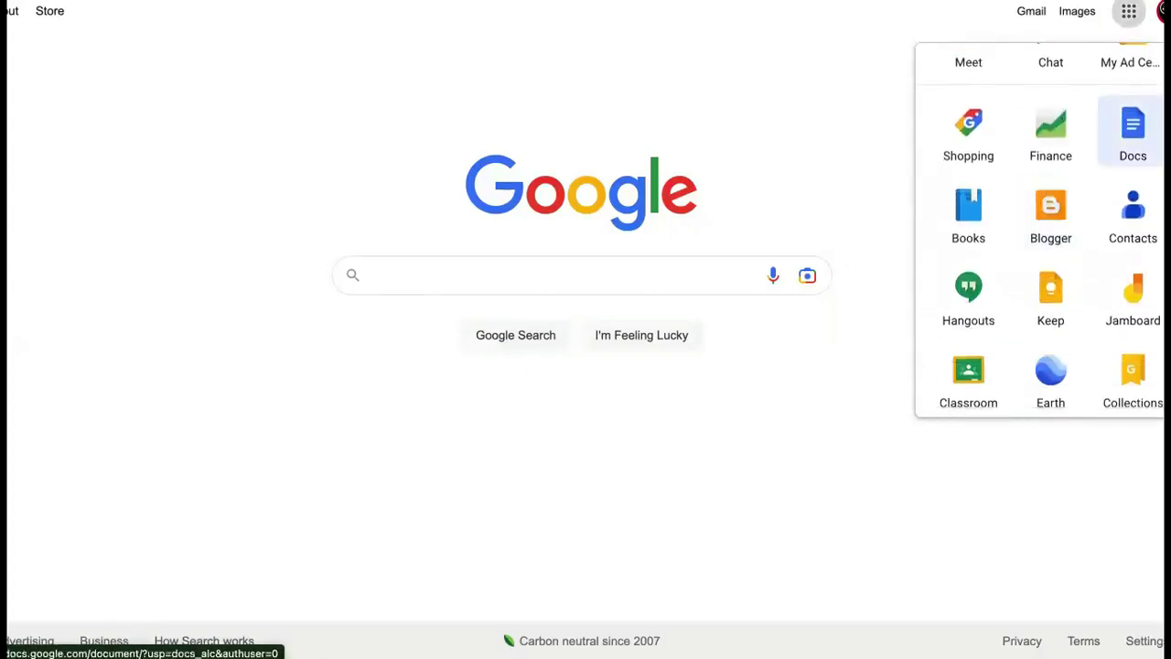
pyautogui.click(1132, 133)
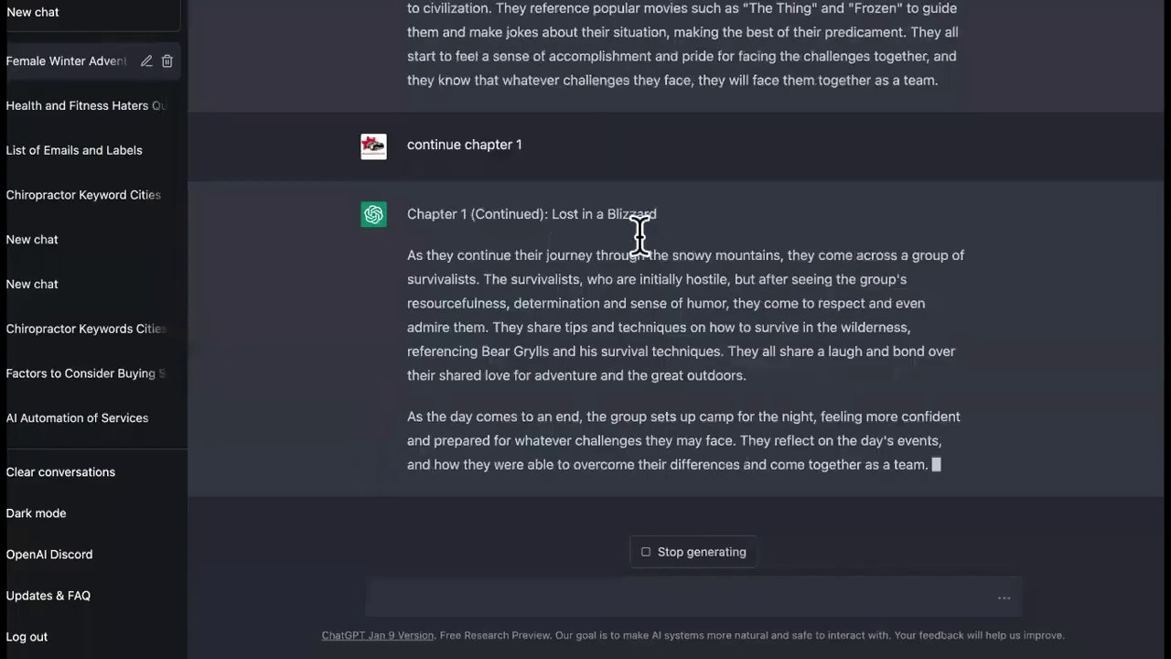
pyautogui.scroll(2, 638, 235)
pyautogui.scroll(5, 638, 236)
pyautogui.scroll(2, 639, 235)
pyautogui.scroll(5, 638, 235)
pyautogui.scroll(2, 639, 235)
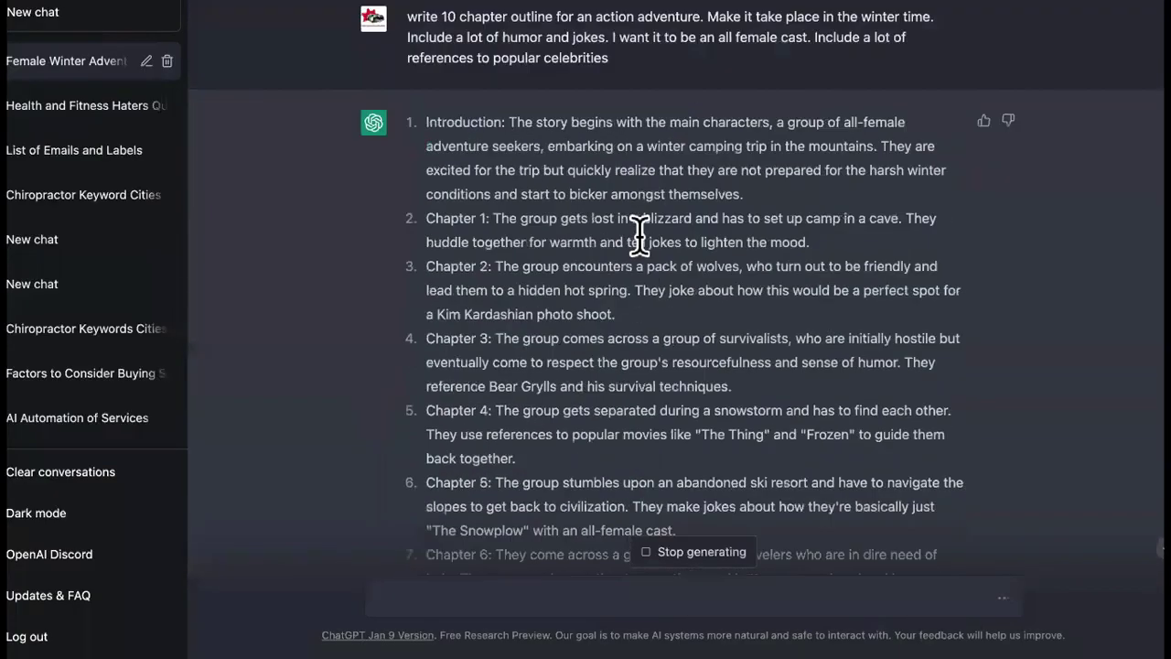
pyautogui.tripleClick(541, 25)
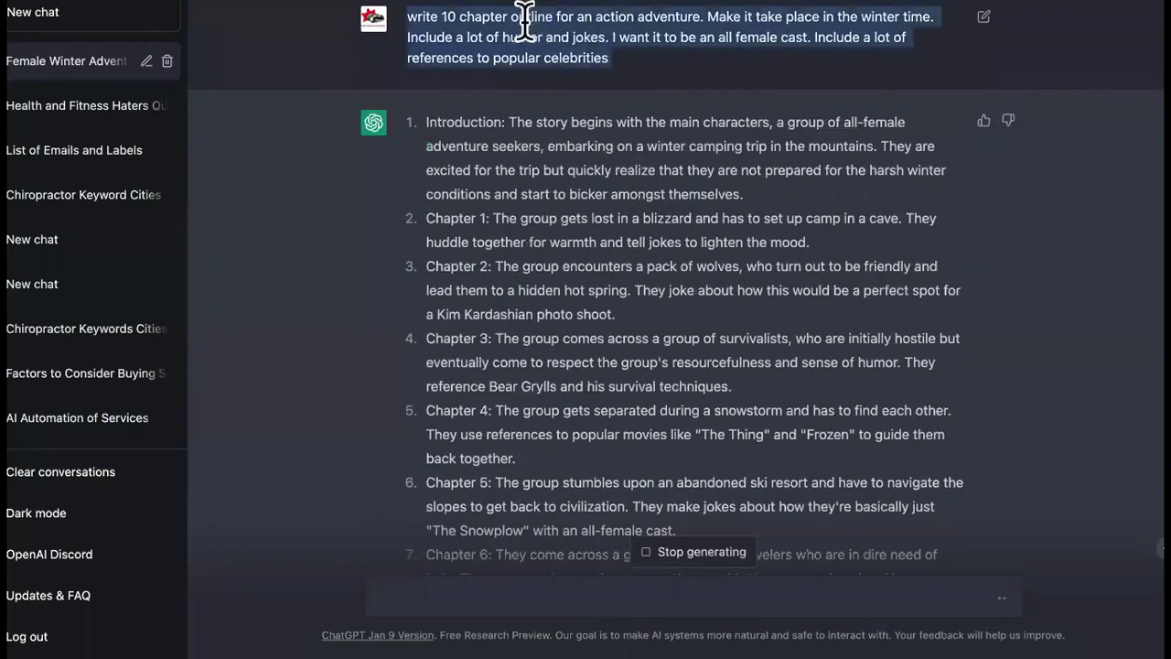
pyautogui.click(685, 26)
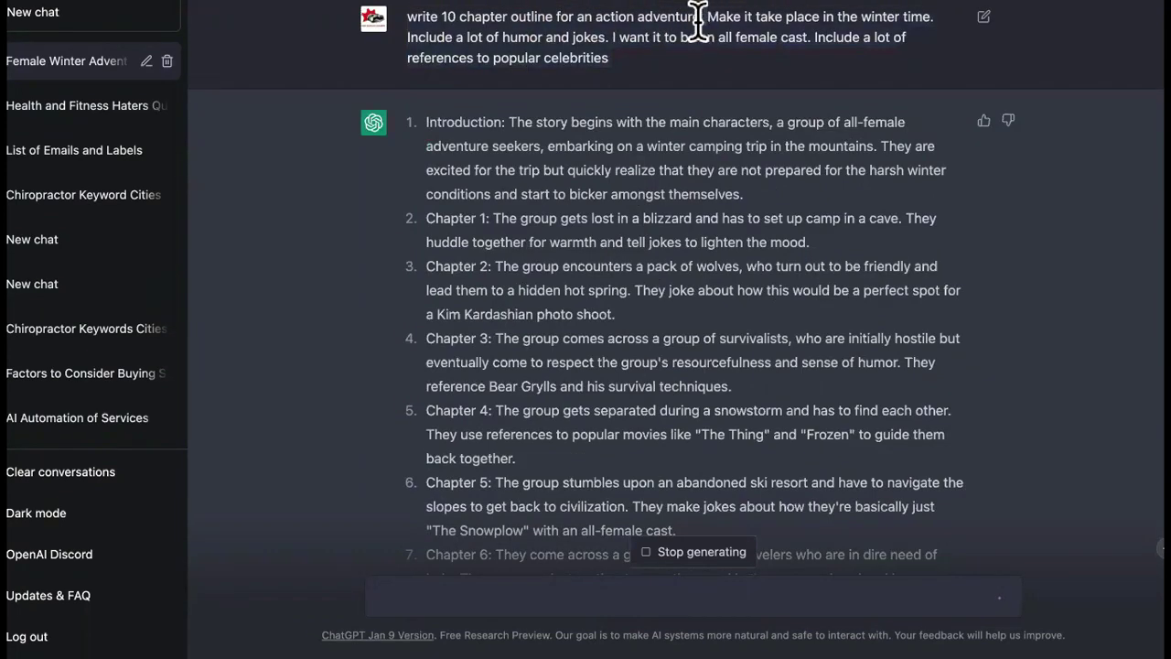
pyautogui.moveTo(704, 18); pyautogui.dragTo(608, 28)
pyautogui.click(602, 26)
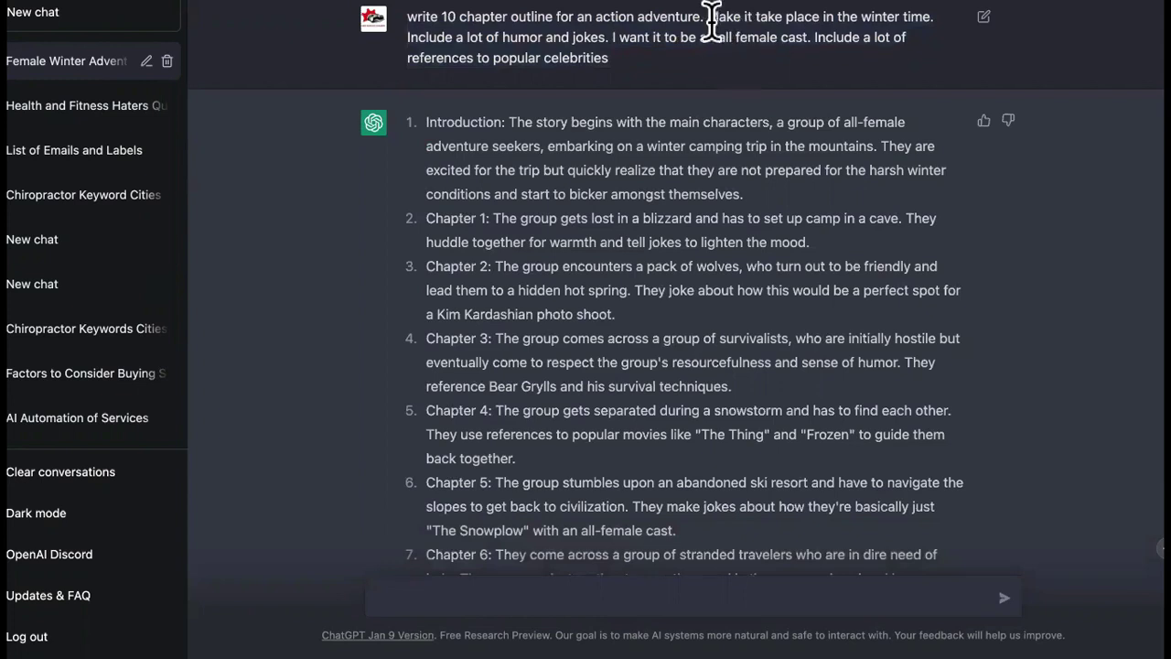
pyautogui.moveTo(707, 16); pyautogui.dragTo(903, 19)
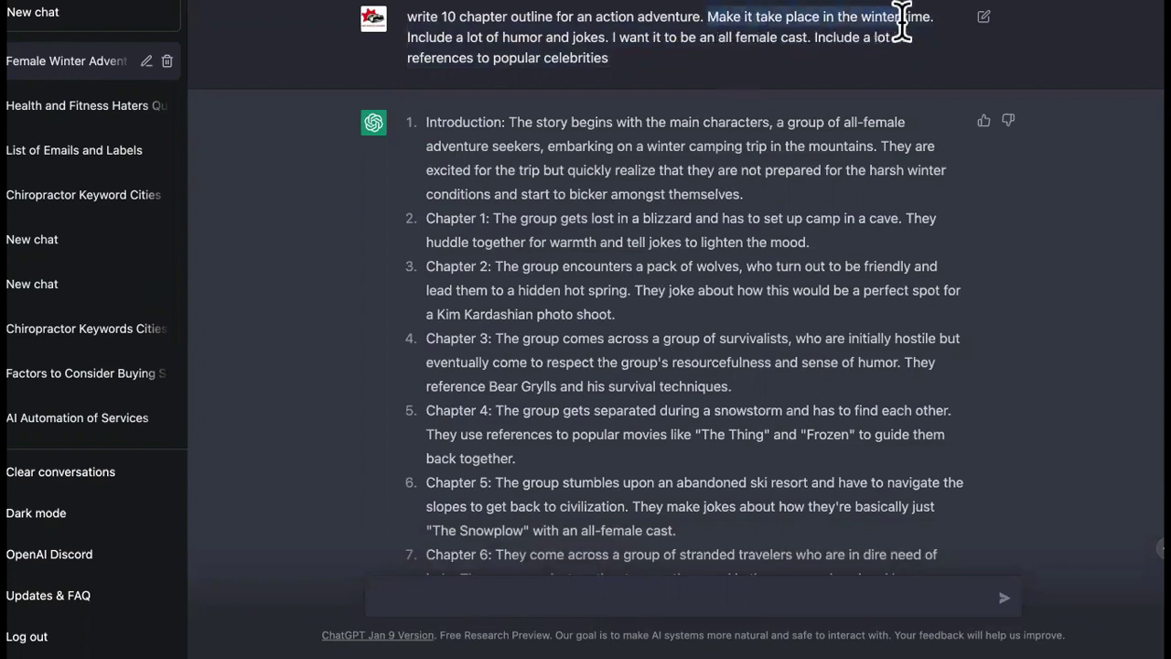
pyautogui.click(933, 24)
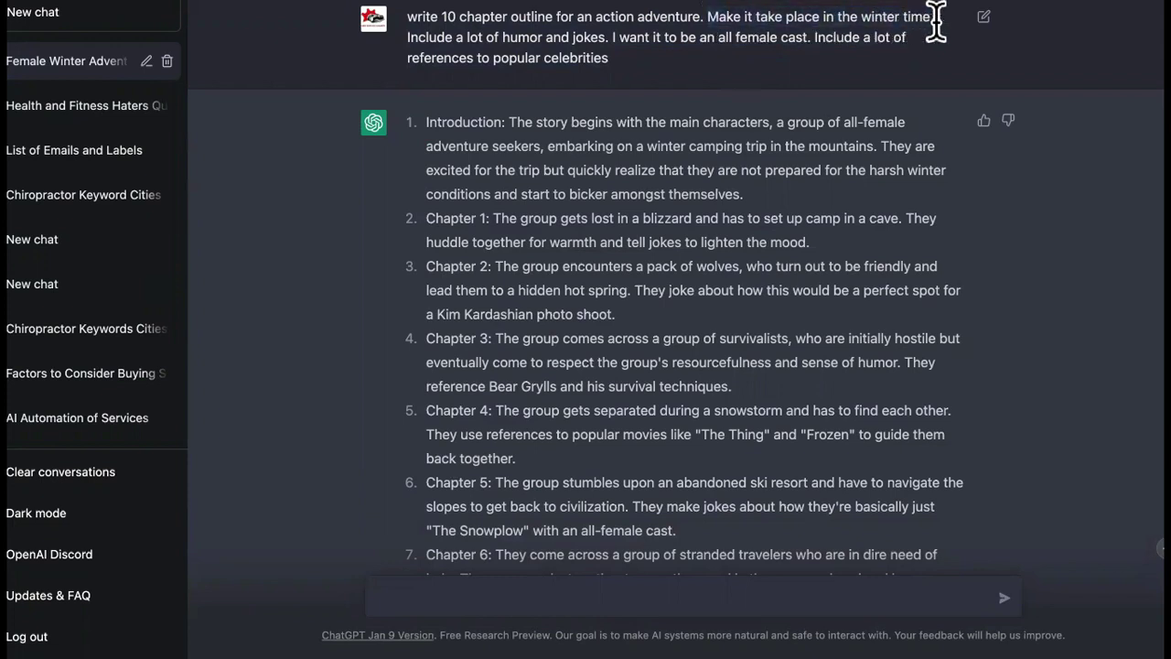
pyautogui.moveTo(604, 37)
pyautogui.mouseDown()
pyautogui.moveTo(492, 37)
pyautogui.moveTo(512, 36)
pyautogui.mouseUp()
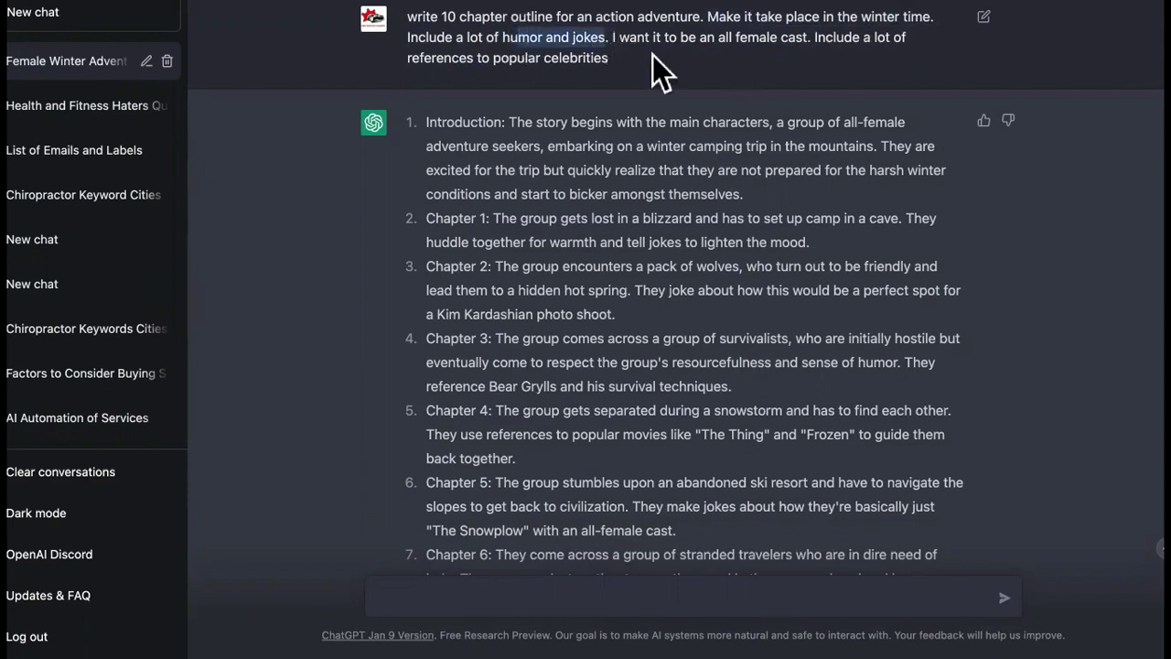
pyautogui.moveTo(811, 37); pyautogui.dragTo(613, 39)
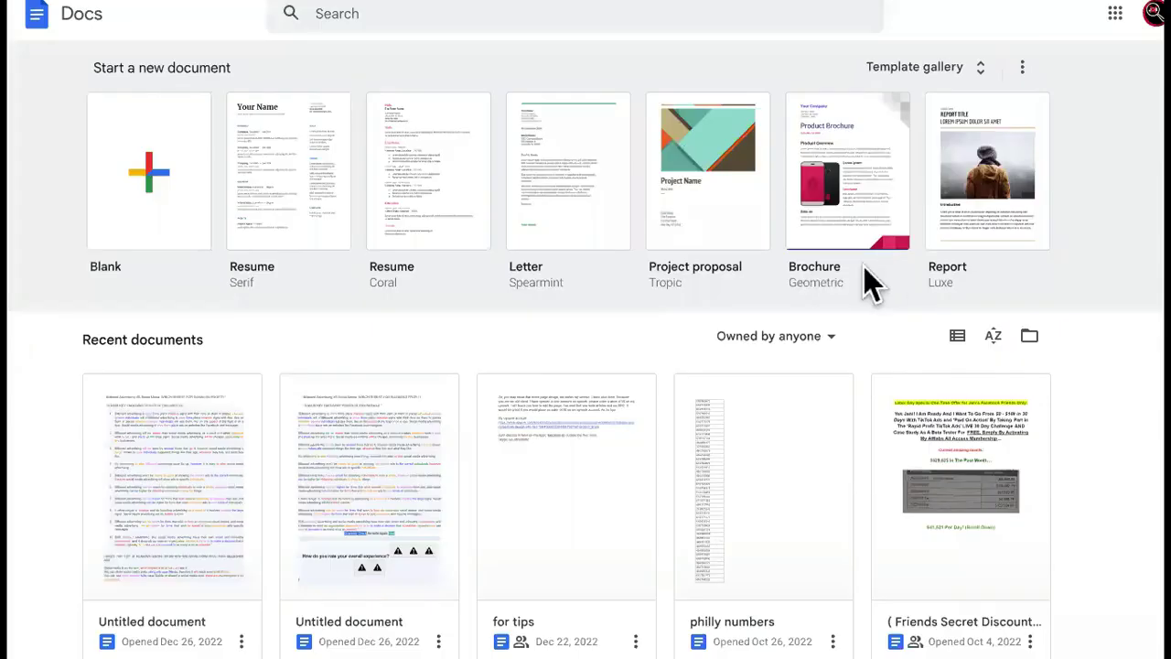
# Create a blank Untitled document, then open and dismiss its File menu
pyautogui.click(154, 182)
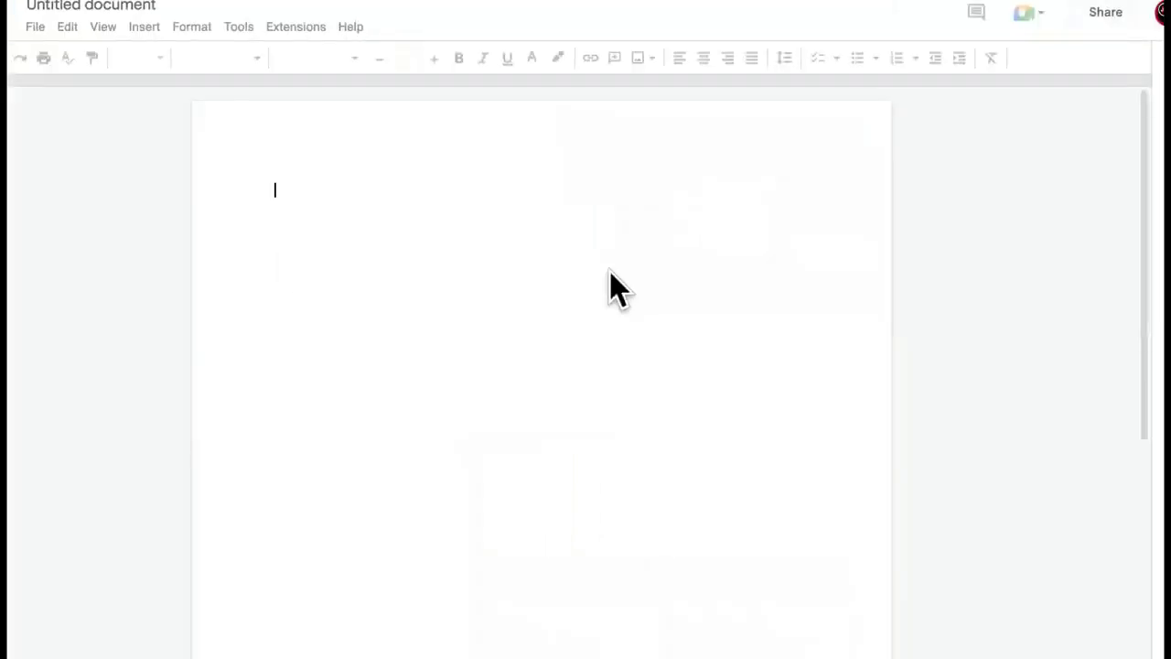
pyautogui.click(35, 27)
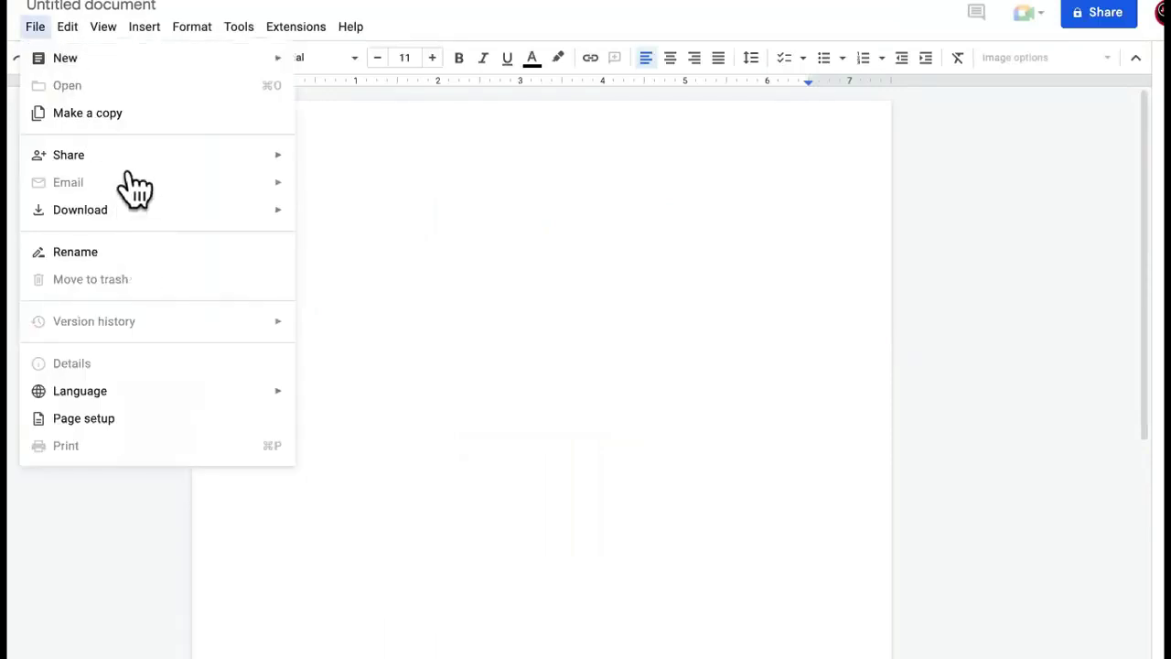
pyautogui.click(533, 214)
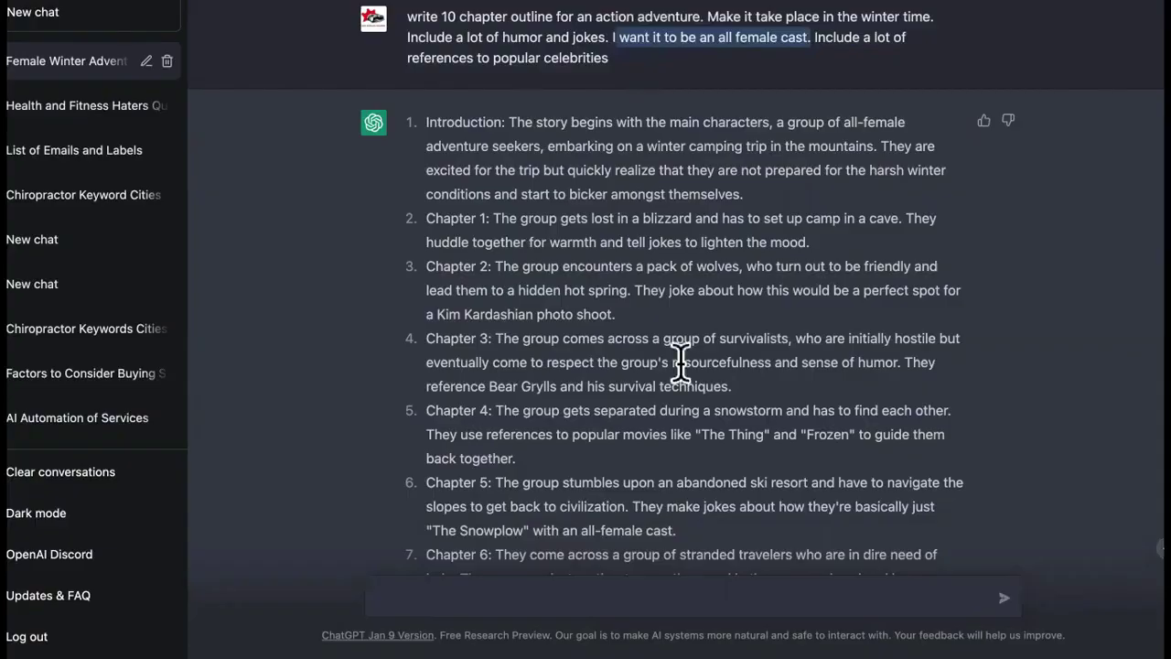
pyautogui.scroll(-6, 681, 364)
pyautogui.scroll(4, 680, 362)
pyautogui.scroll(5, 681, 361)
pyautogui.scroll(-10, 738, 384)
pyautogui.scroll(-10, 738, 384)
pyautogui.scroll(-5, 738, 384)
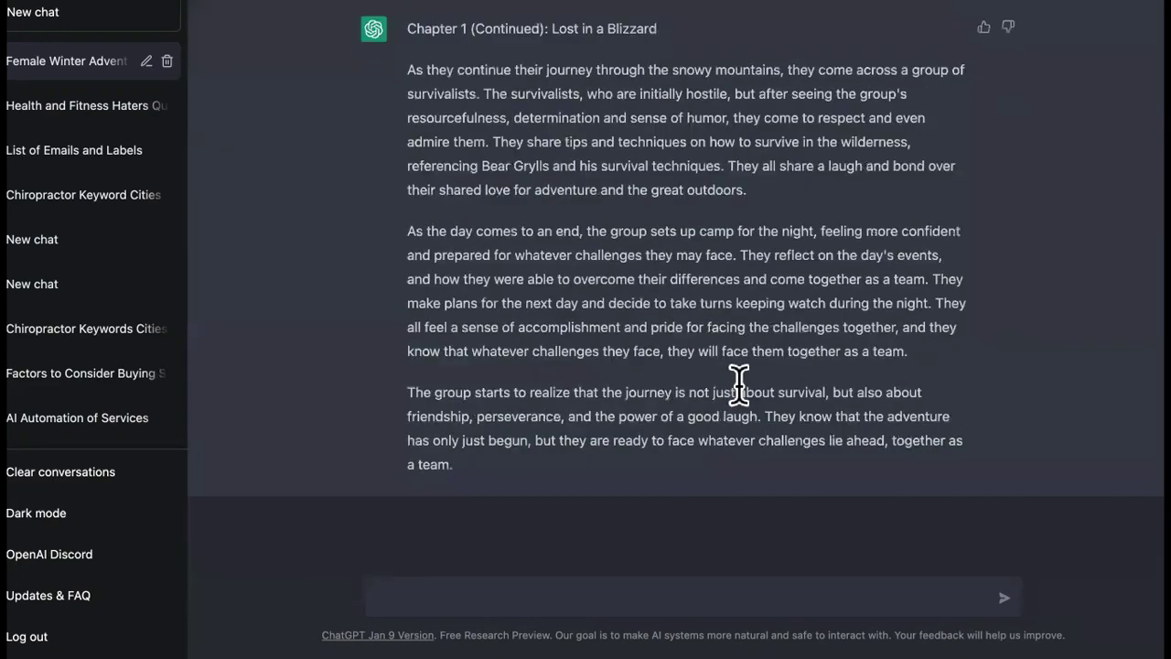
pyautogui.scroll(1, 739, 384)
pyautogui.scroll(-1, 739, 384)
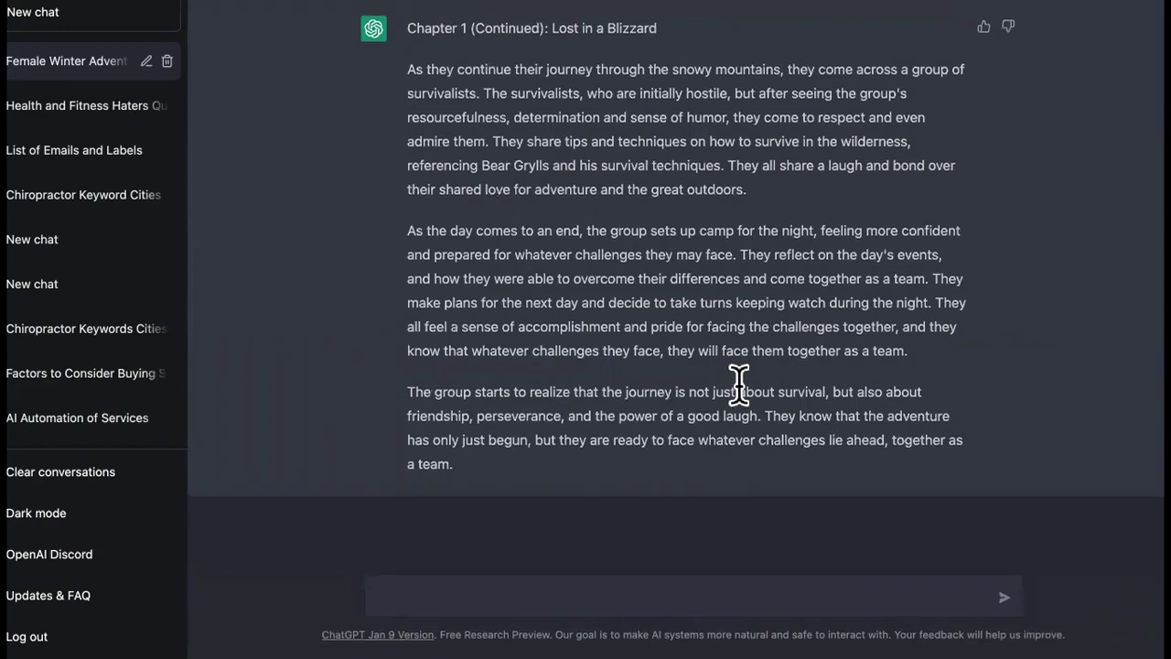
pyautogui.scroll(3, 739, 384)
pyautogui.scroll(10, 739, 384)
pyautogui.scroll(10, 738, 384)
pyautogui.scroll(10, 738, 385)
pyautogui.scroll(10, 738, 384)
pyautogui.scroll(3, 739, 384)
pyautogui.scroll(7, 738, 384)
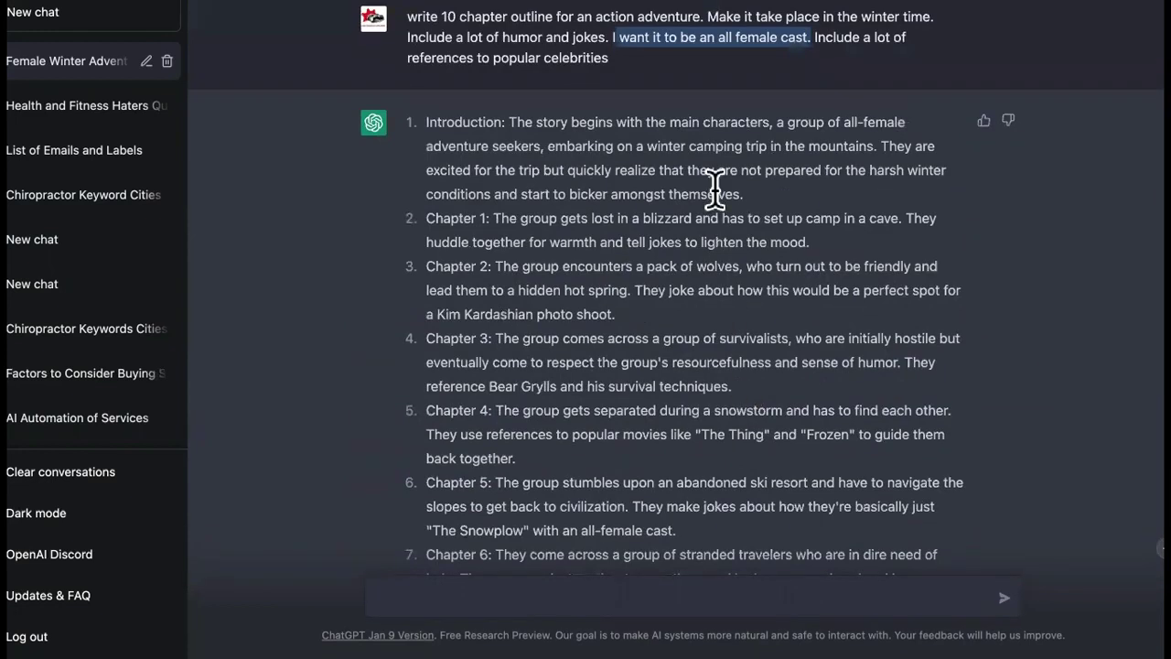
pyautogui.moveTo(670, 37)
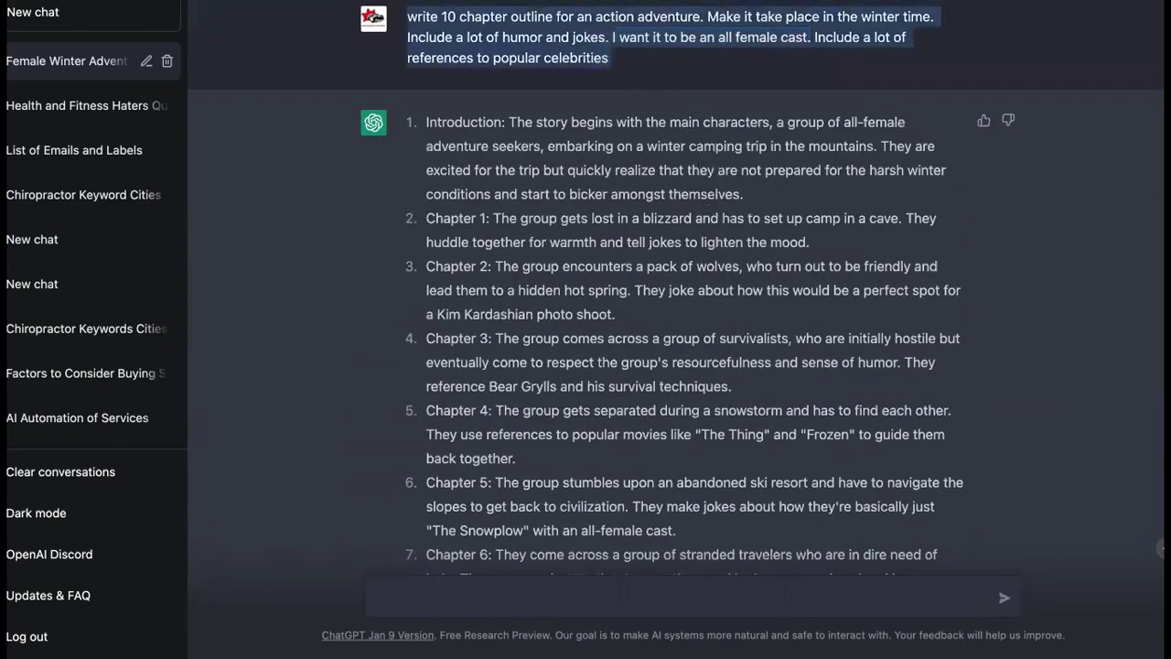
pyautogui.moveTo(632, 59)
pyautogui.mouseDown()
pyautogui.moveTo(632, 41)
pyautogui.moveTo(611, 41)
pyautogui.mouseUp()
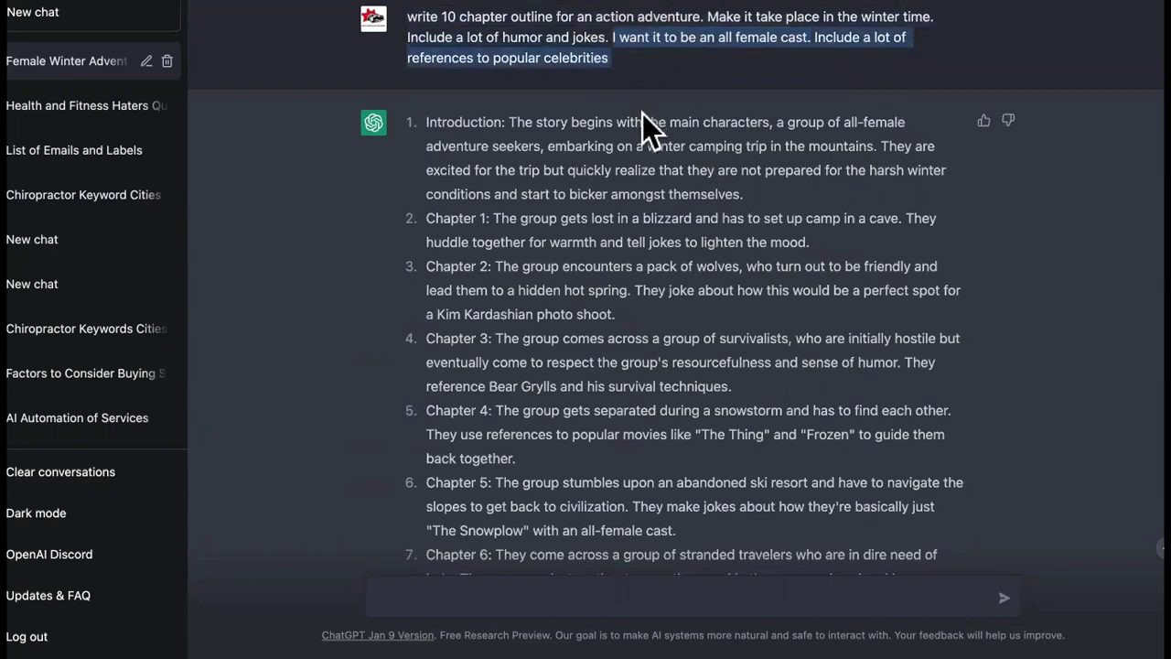
pyautogui.scroll(-2, 674, 274)
pyautogui.scroll(-10, 673, 275)
pyautogui.scroll(-5, 674, 274)
pyautogui.scroll(2, 673, 275)
pyautogui.scroll(10, 674, 275)
pyautogui.scroll(5, 673, 275)
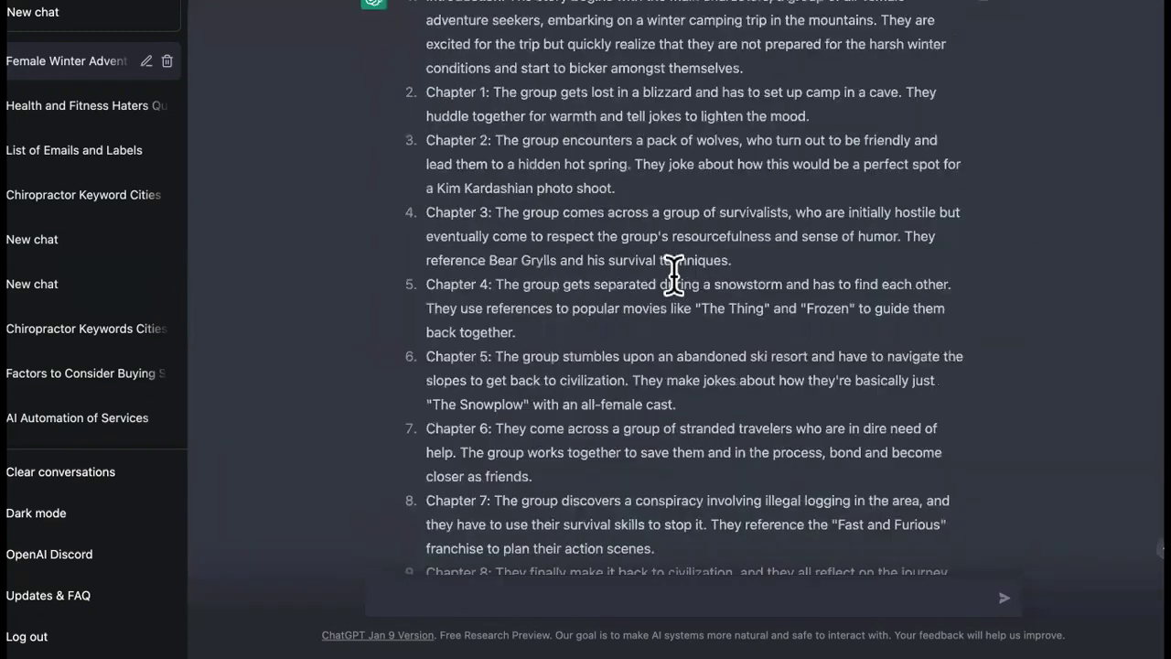
pyautogui.scroll(2, 673, 274)
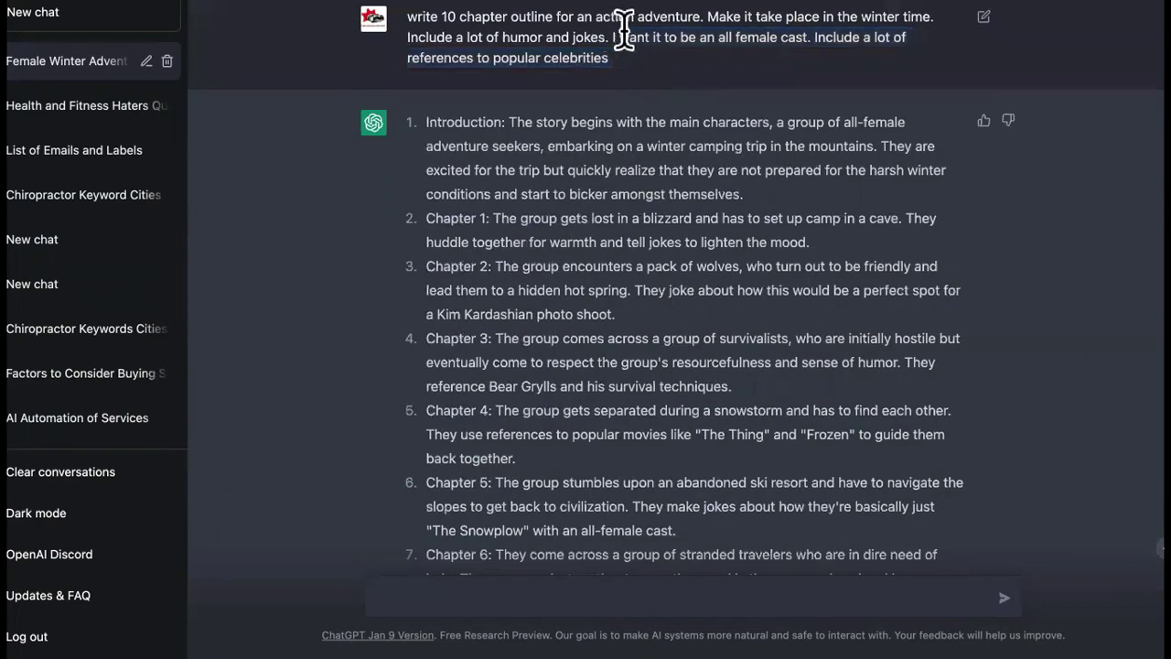
pyautogui.moveTo(609, 37); pyautogui.dragTo(808, 20)
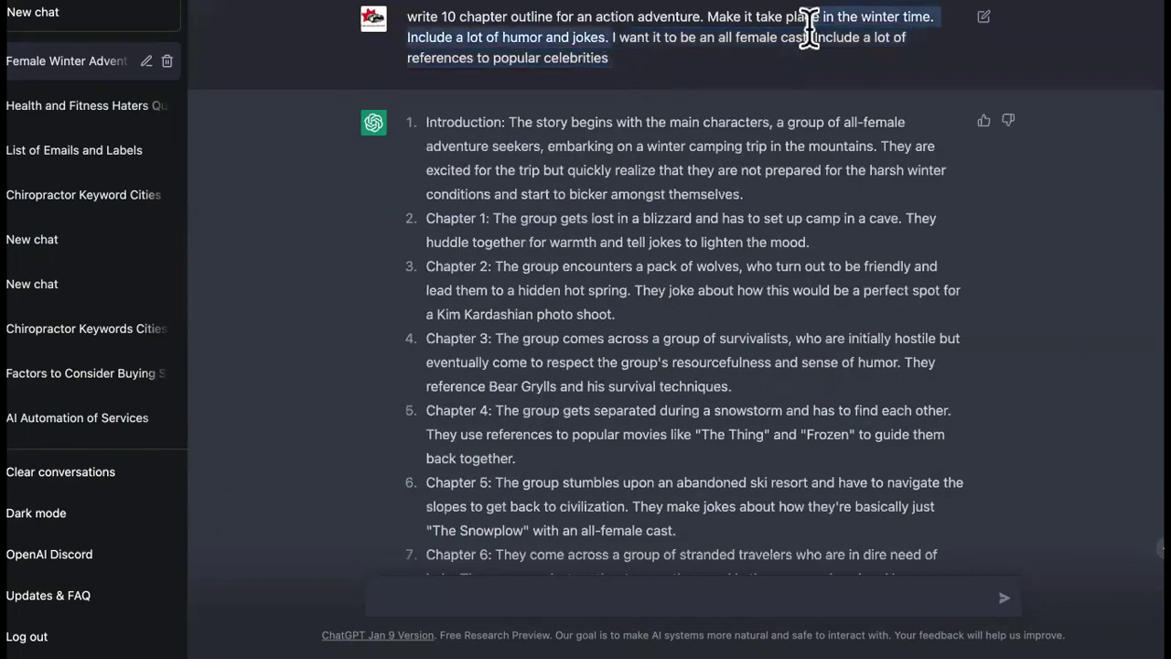
pyautogui.moveTo(809, 27)
pyautogui.mouseDown()
pyautogui.moveTo(805, 17)
pyautogui.moveTo(613, 37)
pyautogui.mouseUp()
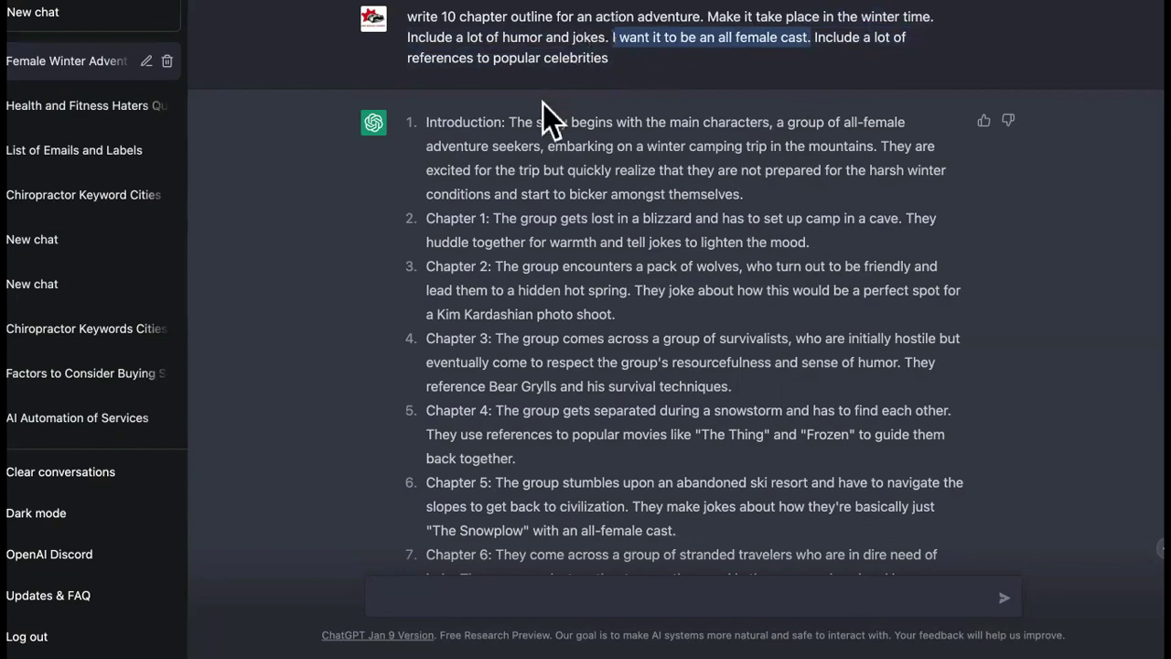
pyautogui.moveTo(616, 58); pyautogui.dragTo(633, 41)
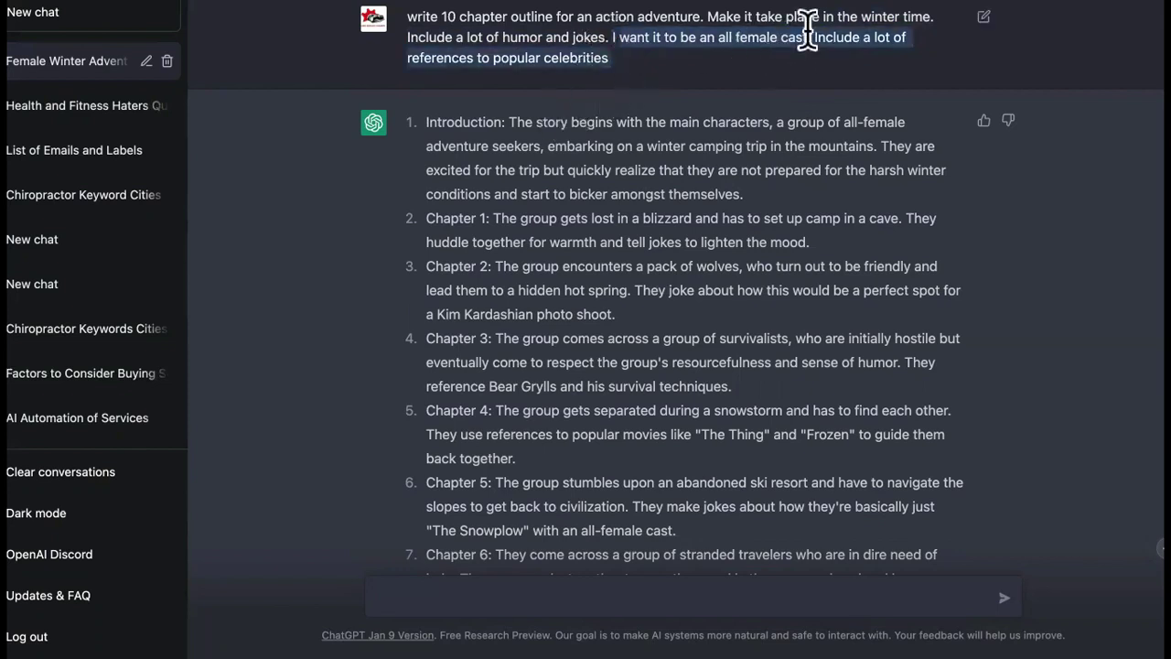
pyautogui.moveTo(815, 37); pyautogui.dragTo(841, 51)
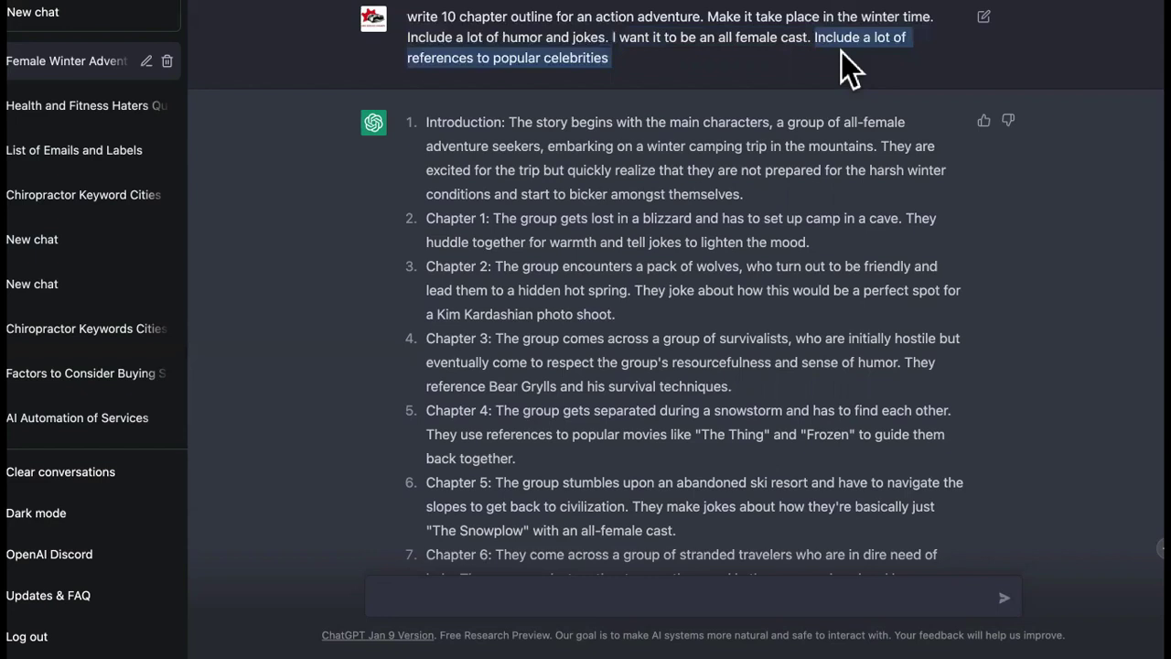
pyautogui.scroll(-2, 796, 230)
pyautogui.scroll(-10, 797, 237)
pyautogui.scroll(-10, 797, 246)
pyautogui.scroll(-7, 797, 246)
pyautogui.scroll(-1, 797, 246)
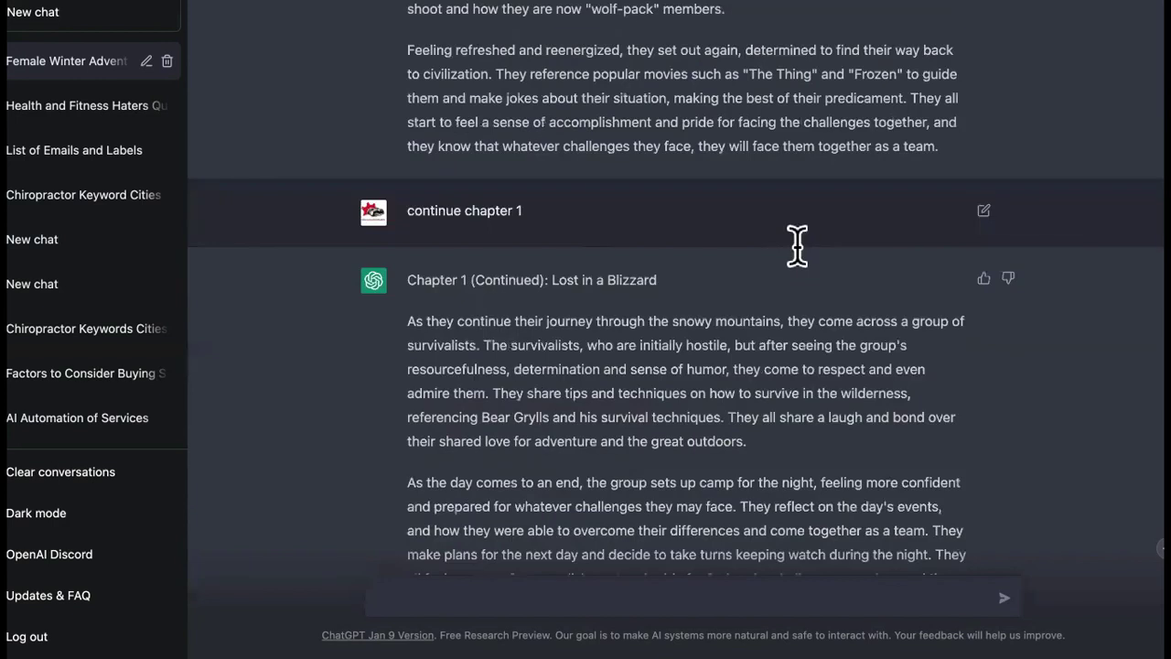
pyautogui.scroll(3, 797, 246)
pyautogui.scroll(10, 797, 246)
pyautogui.scroll(5, 797, 246)
pyautogui.scroll(10, 797, 246)
pyautogui.scroll(5, 797, 242)
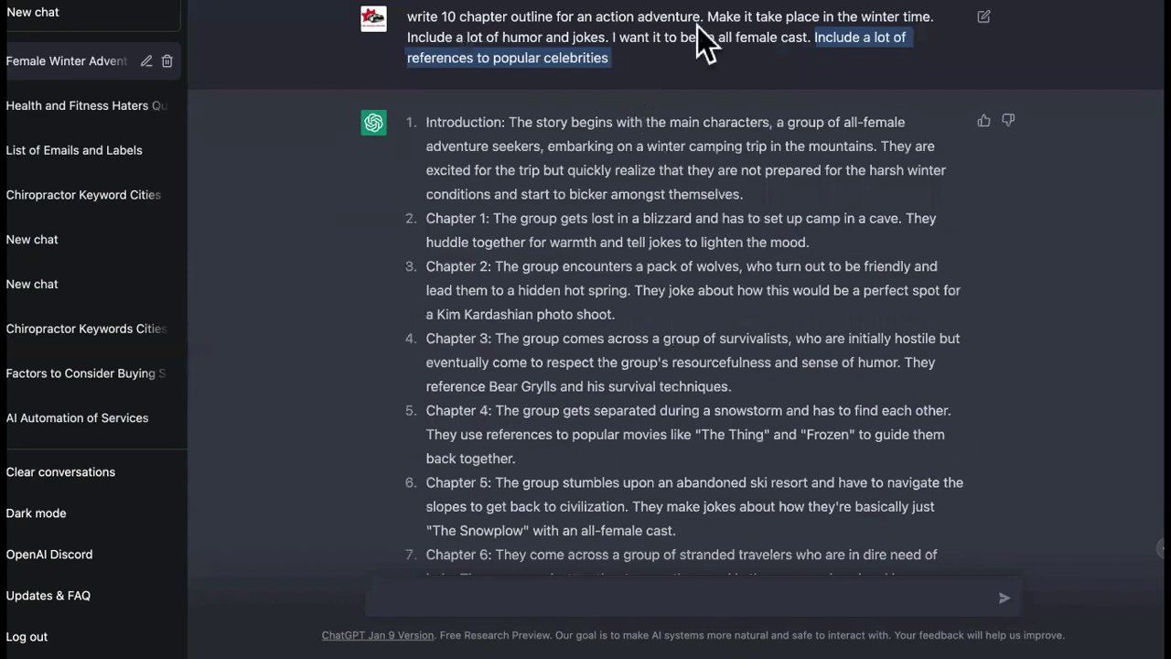
pyautogui.moveTo(706, 26); pyautogui.dragTo(409, 20)
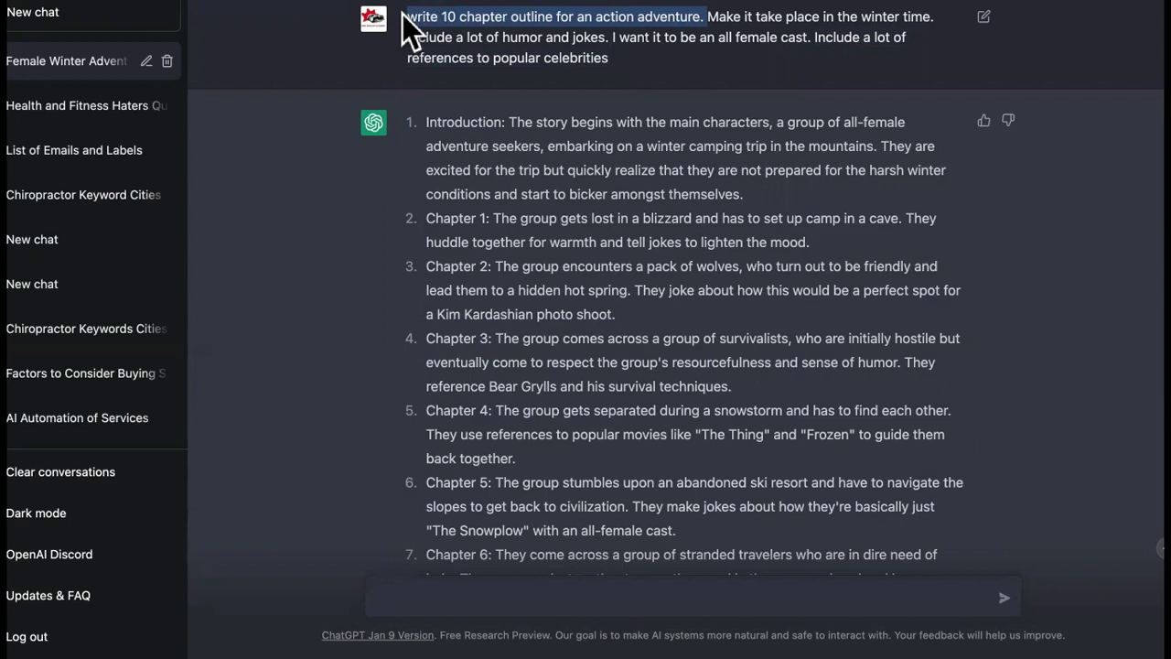
pyautogui.click(635, 37)
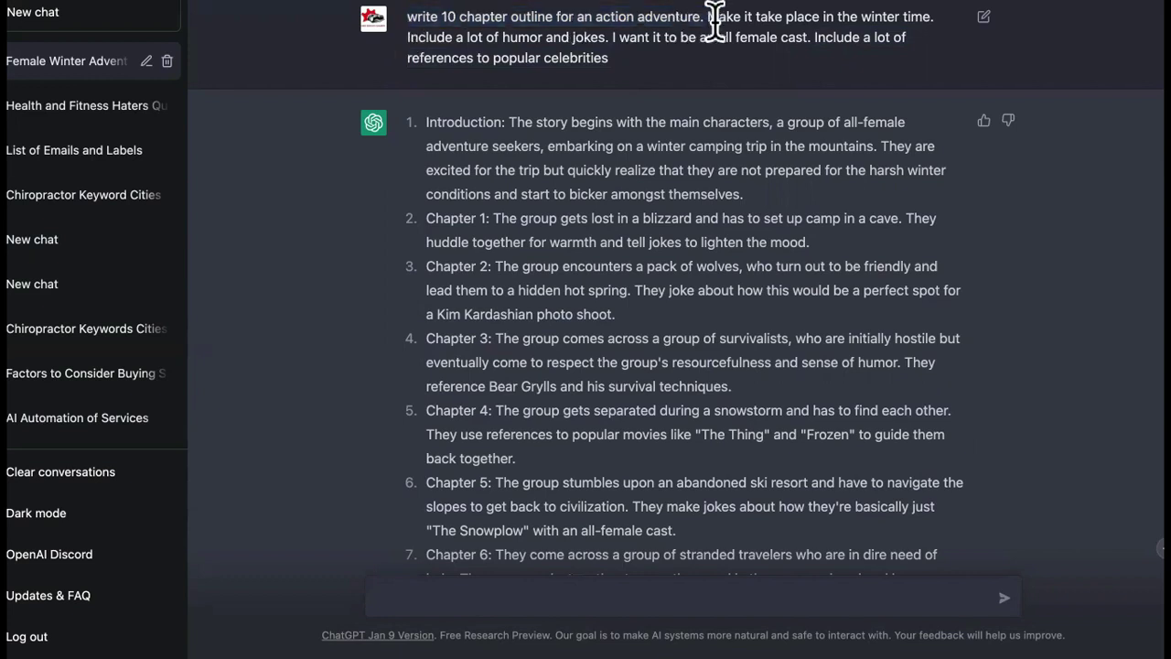
pyautogui.moveTo(710, 16); pyautogui.dragTo(732, 3)
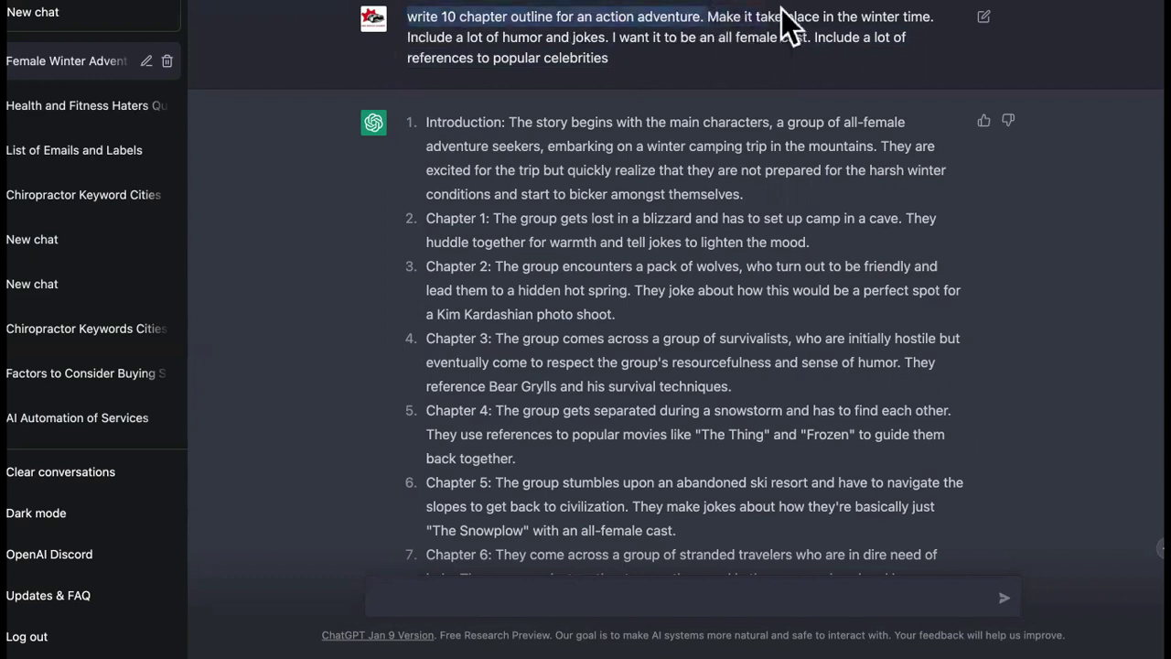
pyautogui.moveTo(933, 18); pyautogui.dragTo(710, 18)
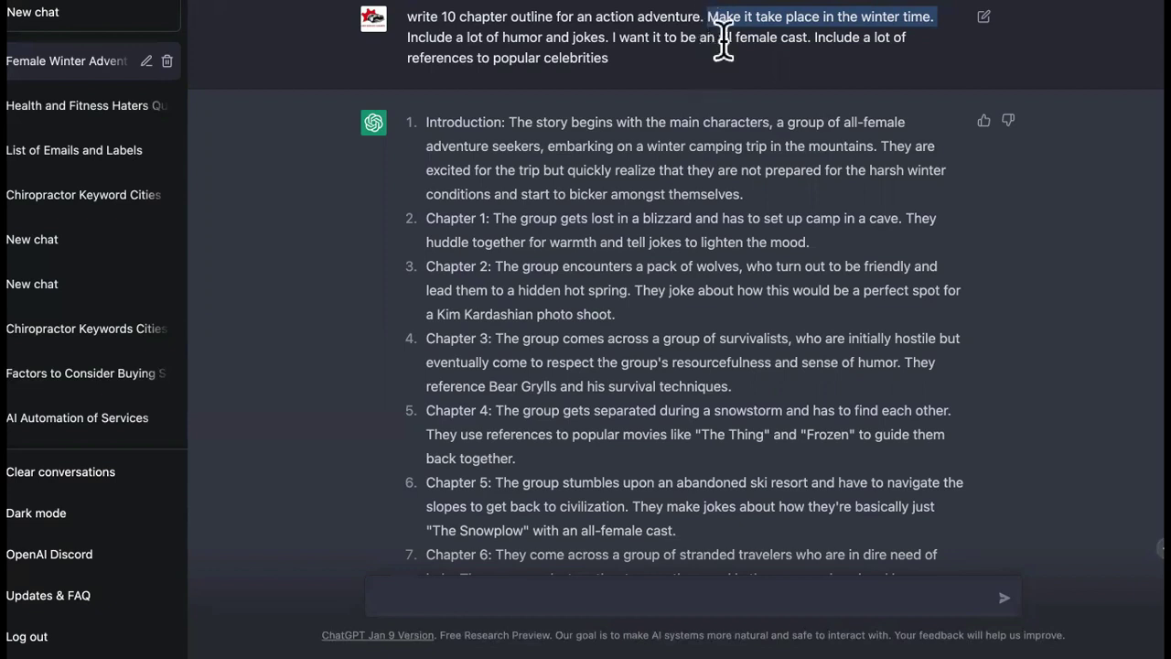
pyautogui.moveTo(662, 55)
pyautogui.mouseDown()
pyautogui.moveTo(604, 32)
pyautogui.moveTo(408, 23)
pyautogui.mouseUp()
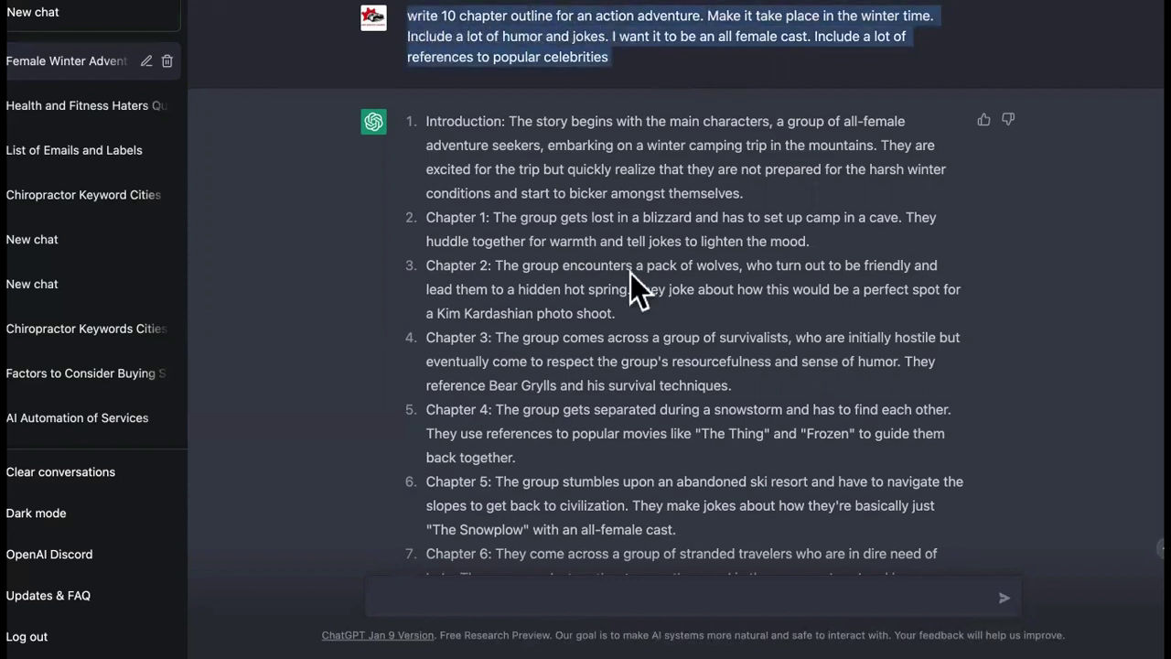
pyautogui.scroll(-2, 630, 273)
pyautogui.scroll(-10, 630, 273)
pyautogui.scroll(-5, 630, 273)
pyautogui.scroll(-10, 631, 273)
pyautogui.scroll(-5, 630, 272)
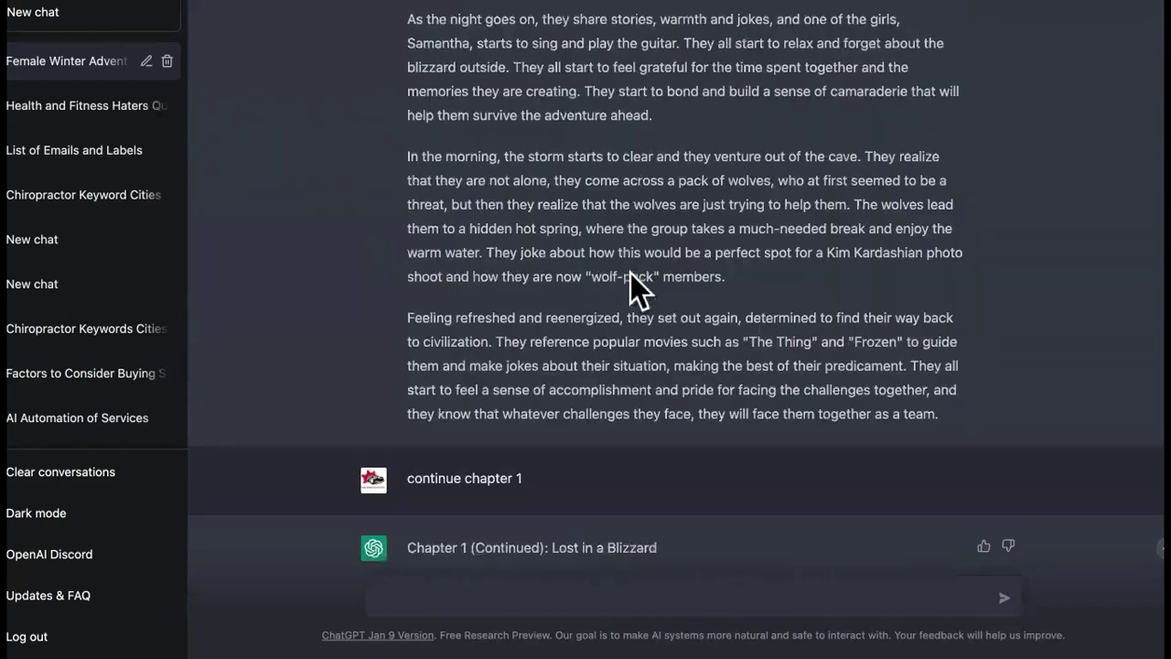
pyautogui.scroll(5, 630, 273)
pyautogui.scroll(10, 630, 272)
pyautogui.scroll(10, 631, 272)
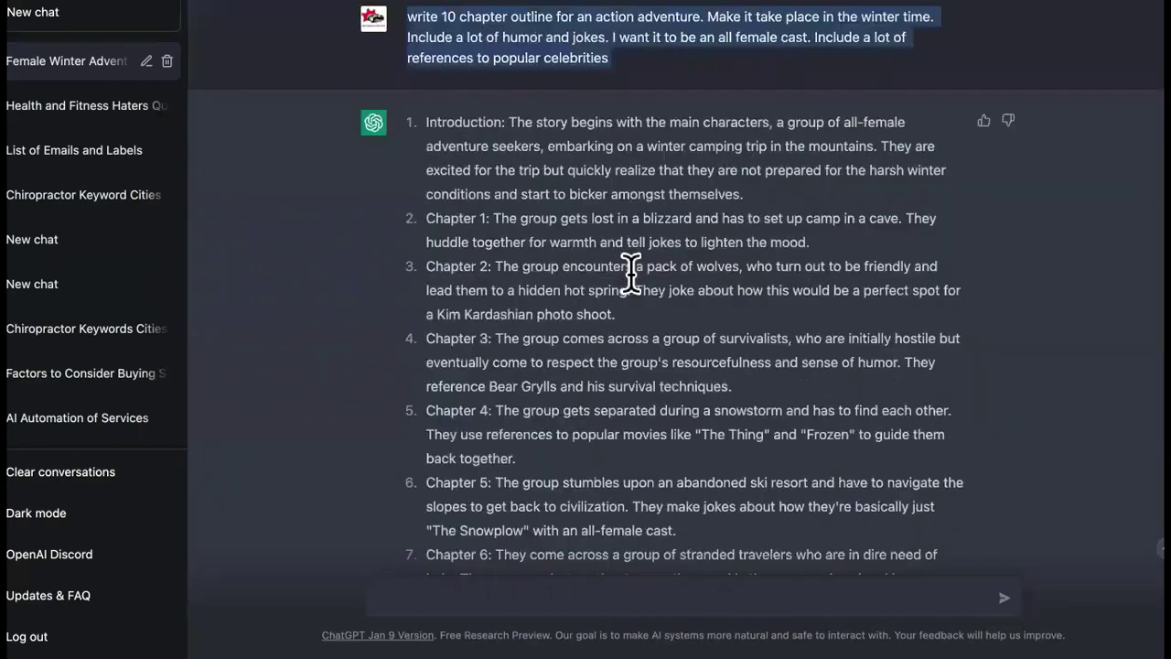